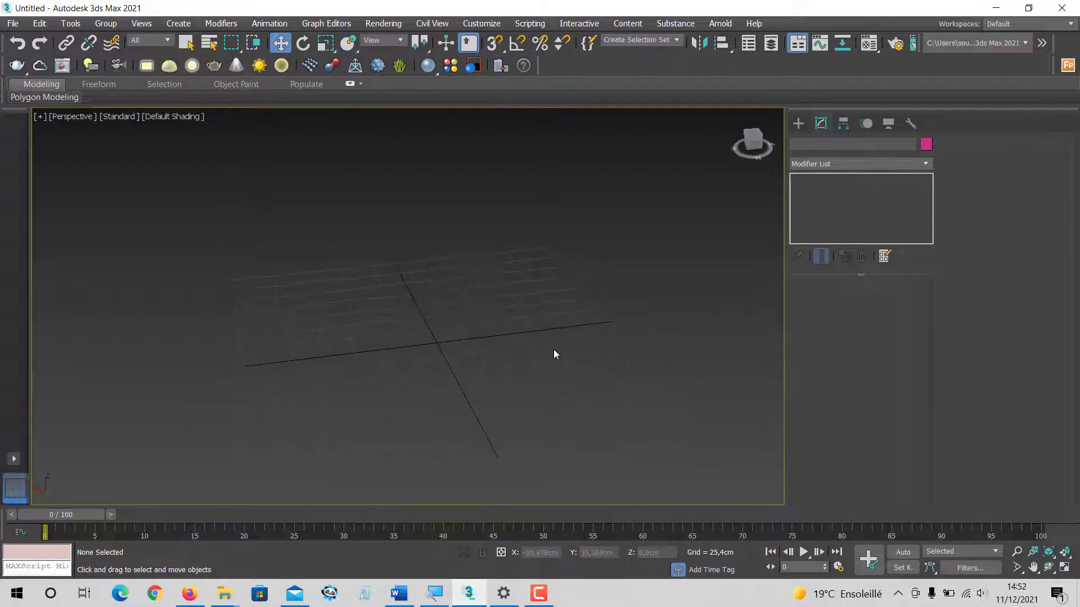
Step: Show the four-viewport layout and change the Left viewport to the Right view
key(alt+w)
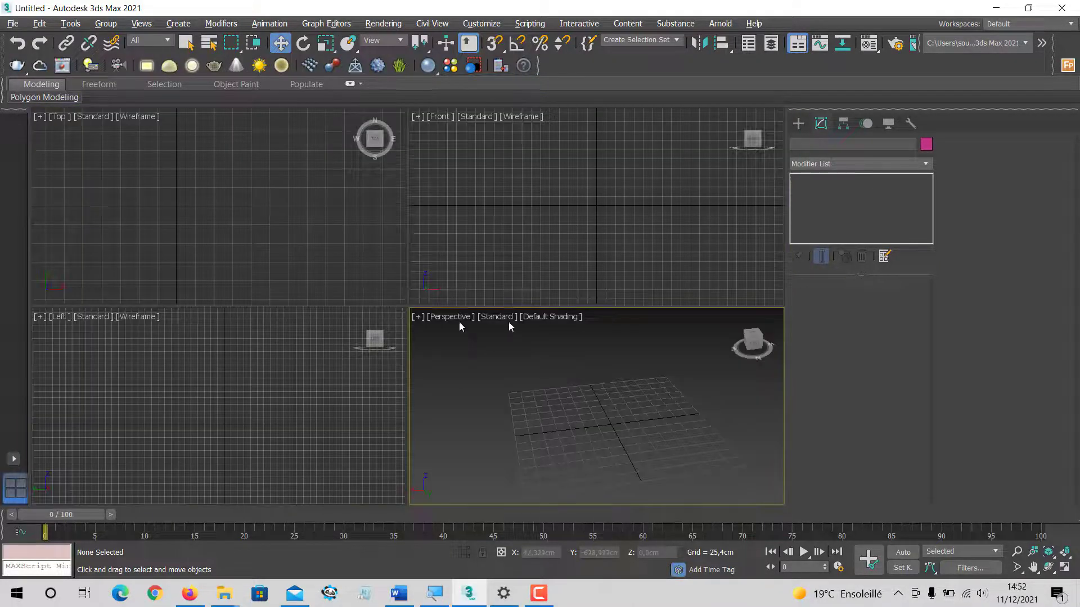
click(239, 405)
middle_drag(240, 404, 233, 381)
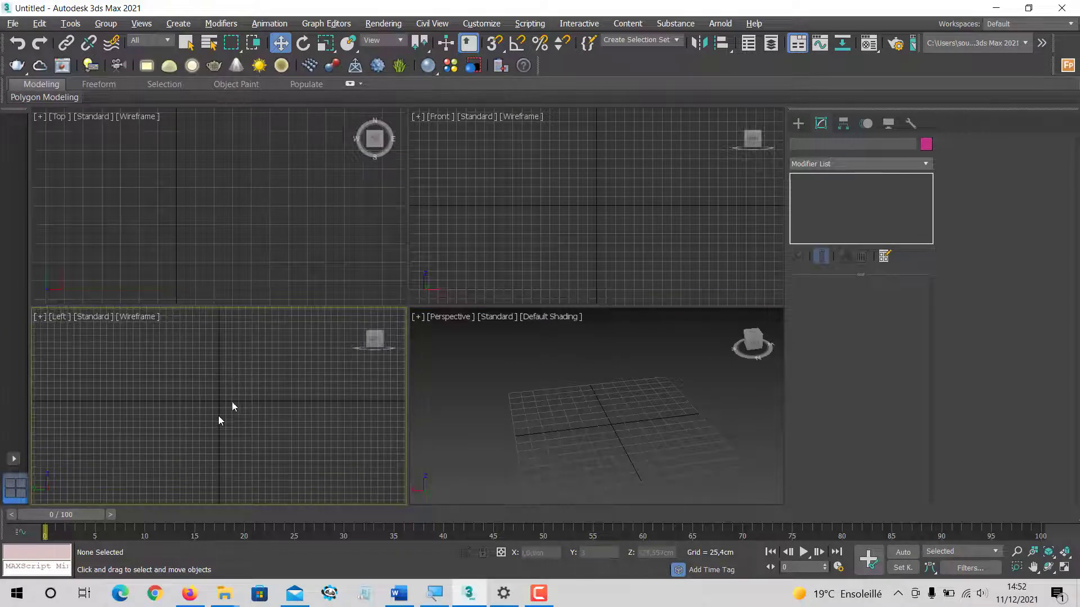
middle_drag(596, 194, 595, 200)
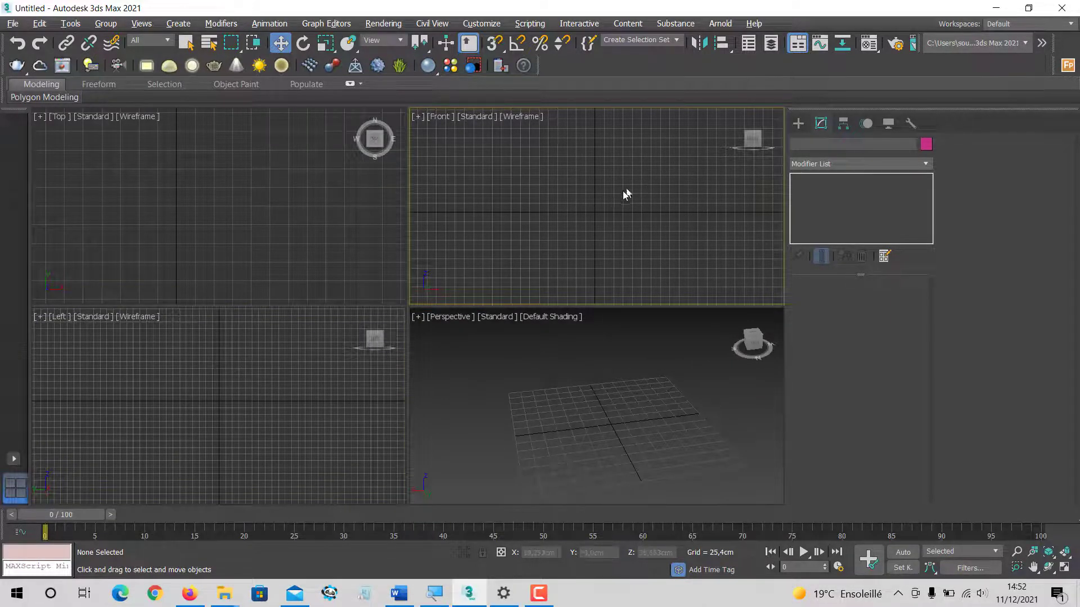
key(alt+w)
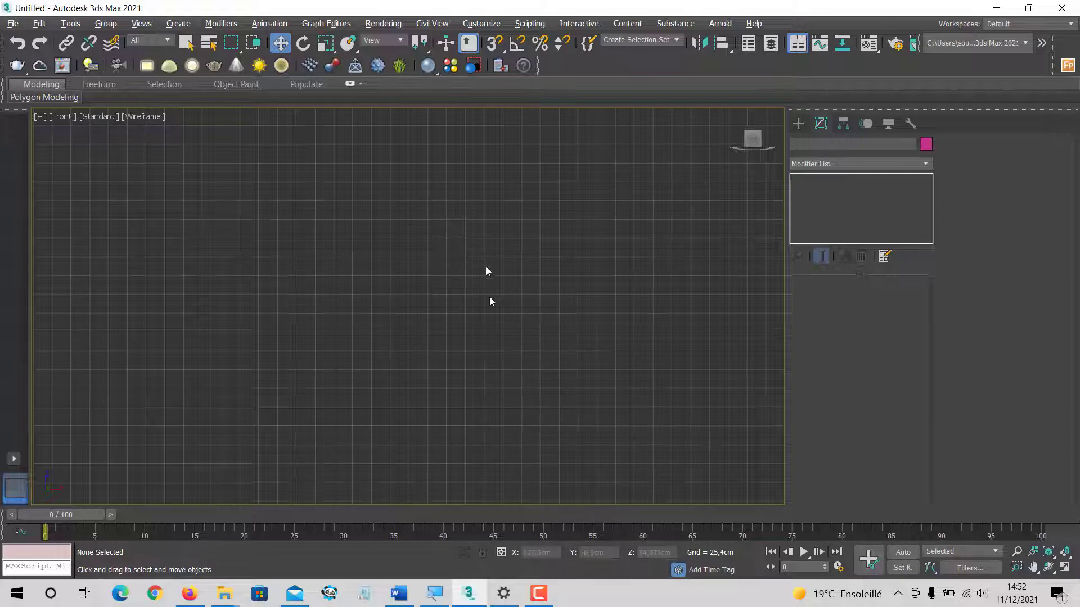
key(alt+w)
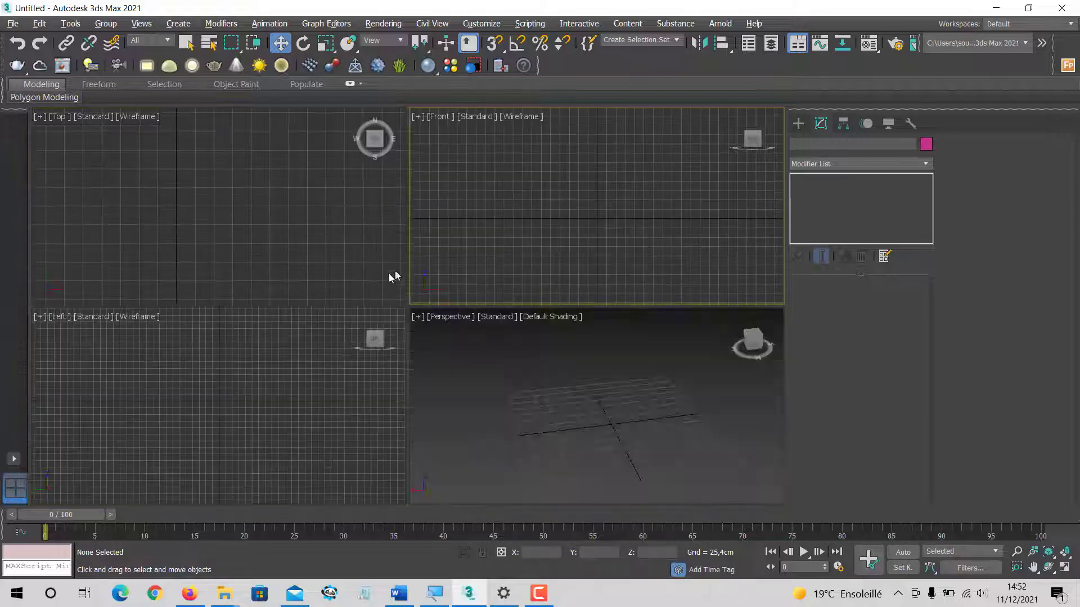
click(60, 318)
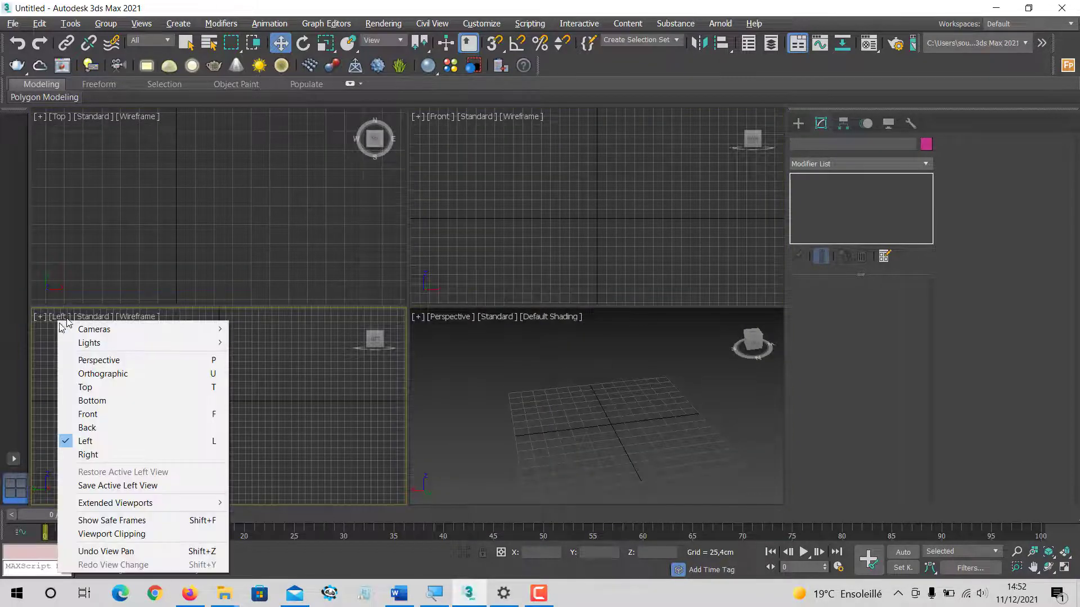
click(99, 455)
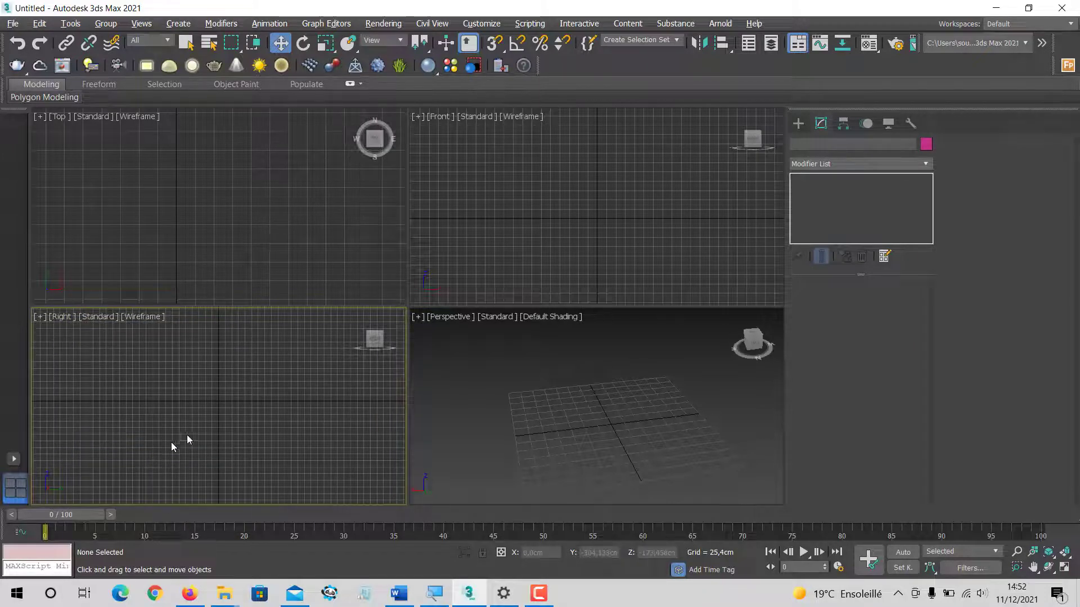
Step: Maximize the Front viewport and set the home grid spacing to 5 cm
click(561, 183)
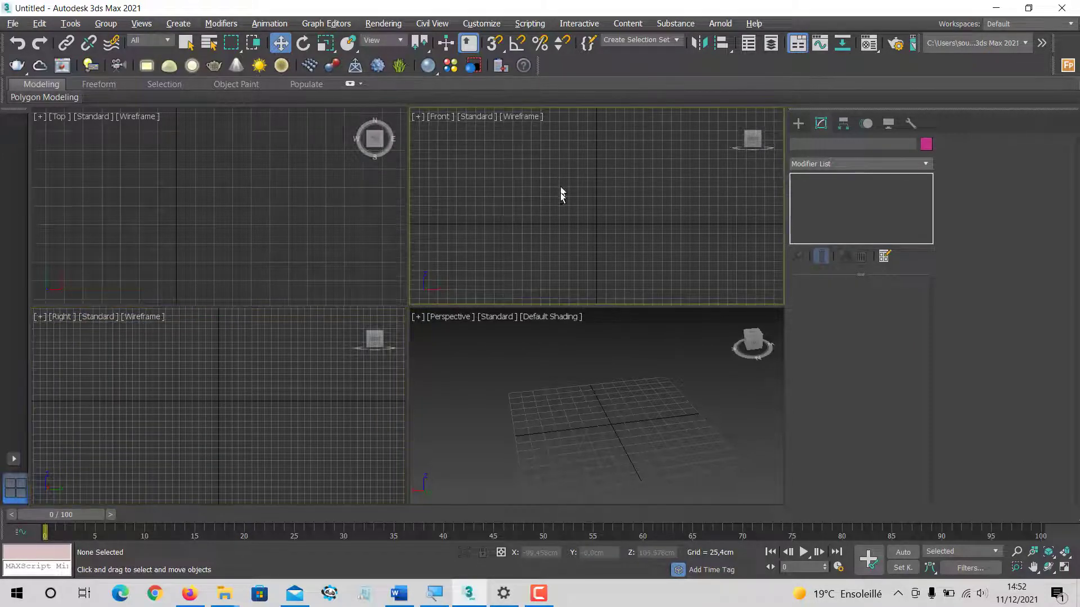
key(alt+w)
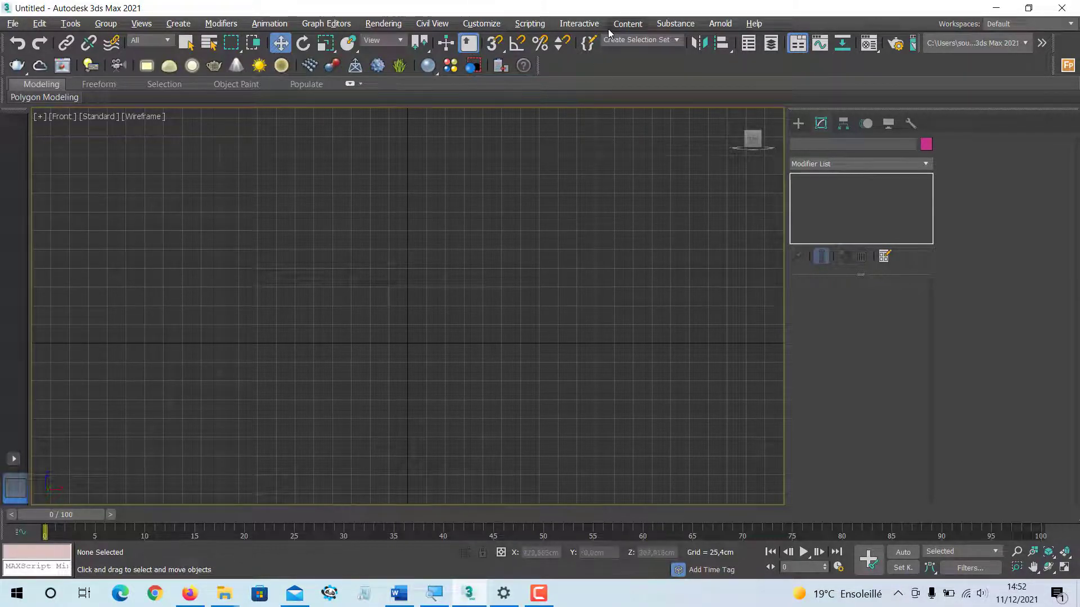
right_click(489, 49)
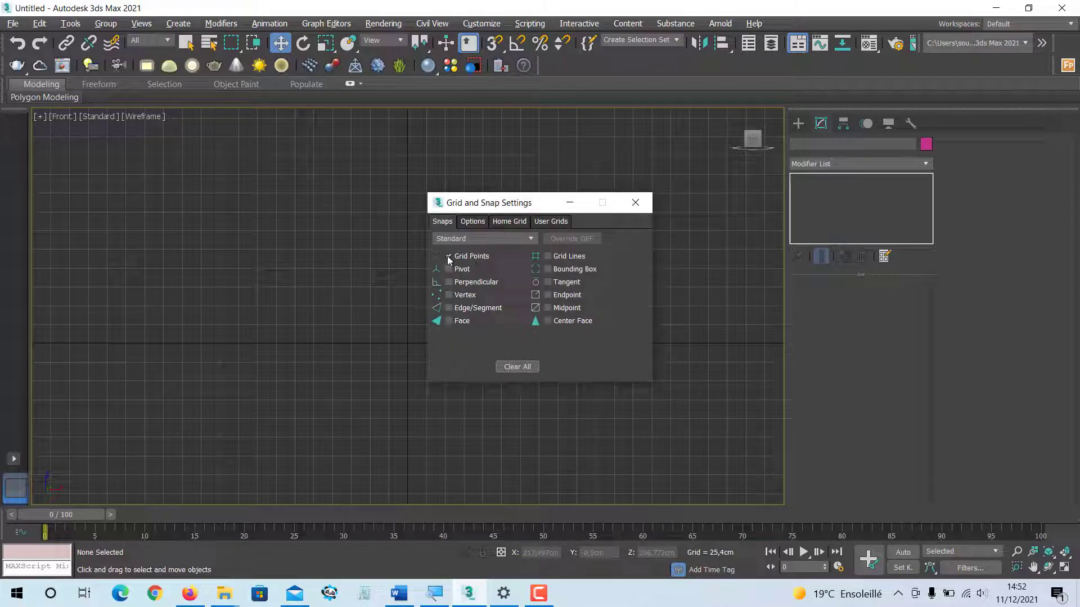
click(635, 202)
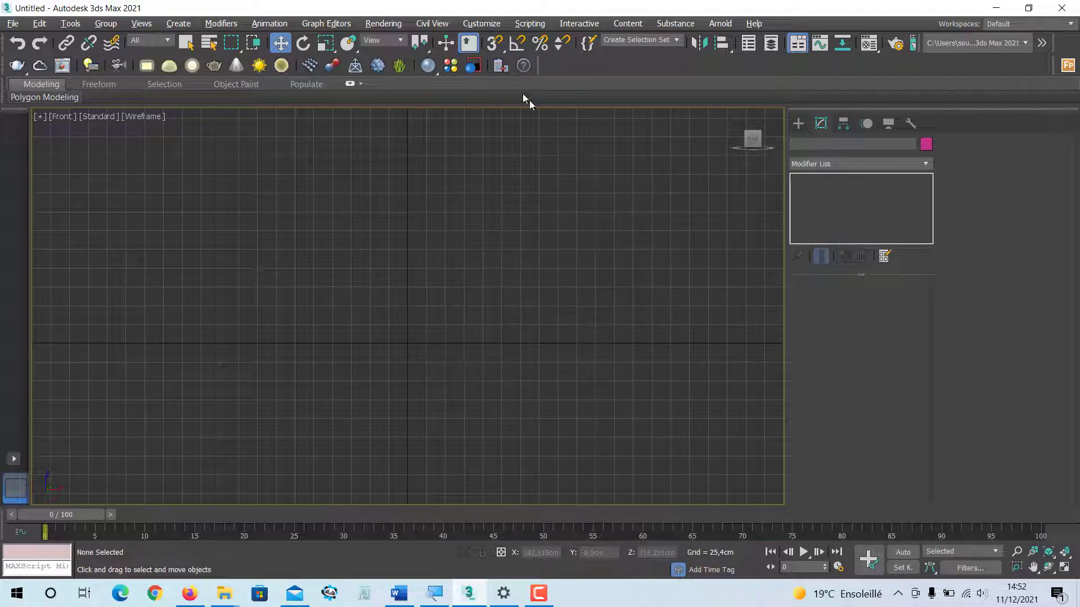
right_click(494, 45)
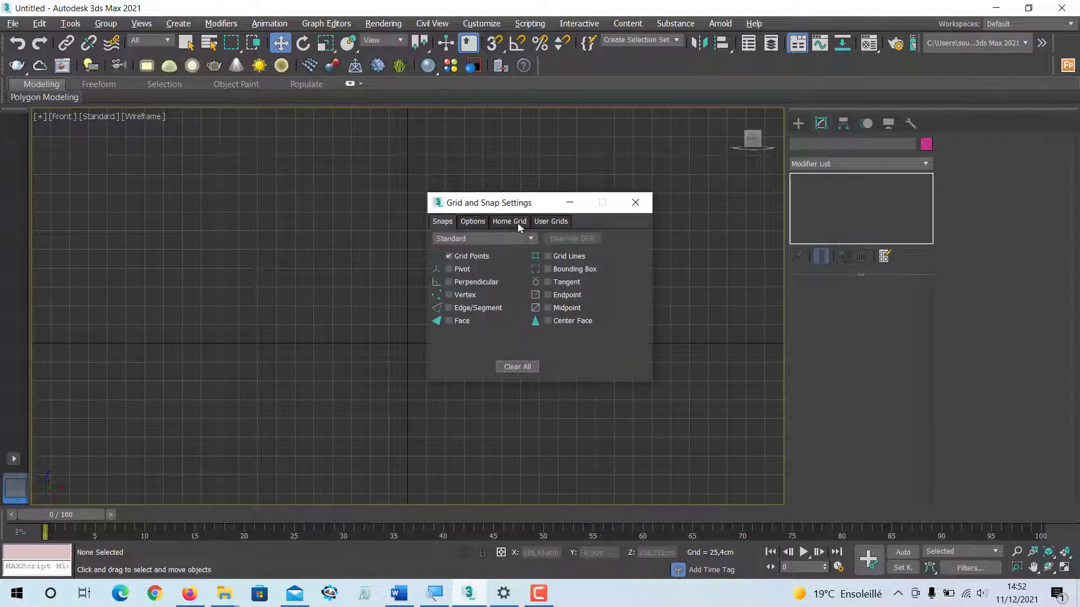
click(516, 224)
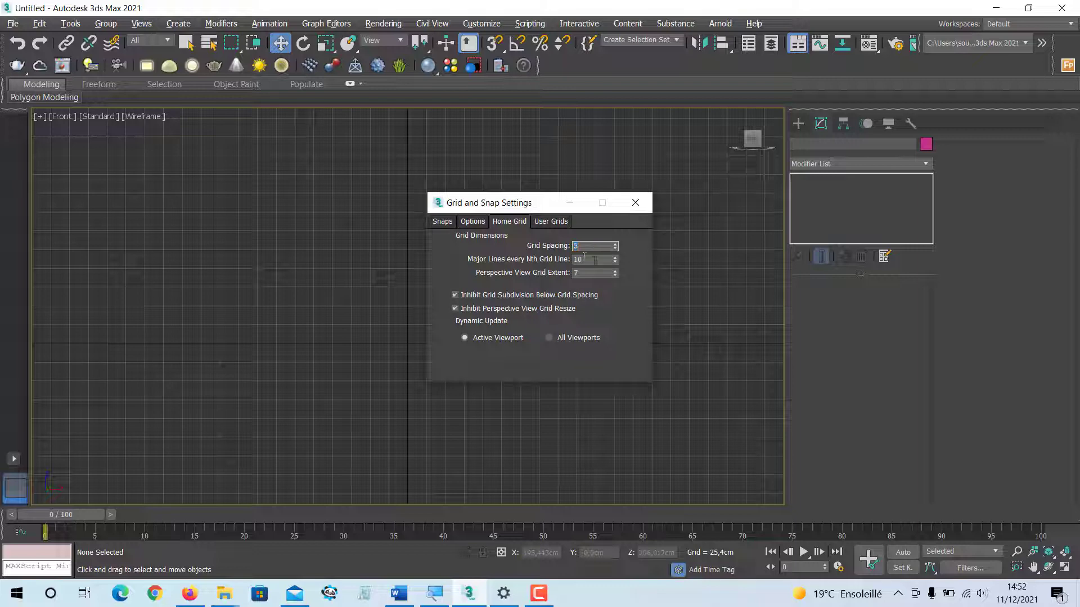
text(5)
key(Tab)
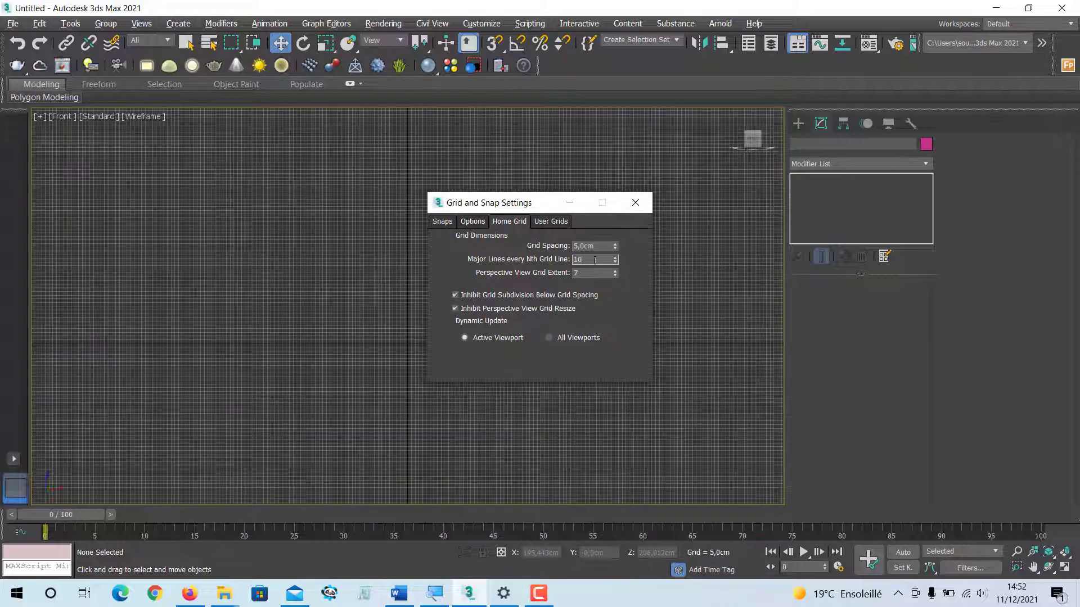
click(639, 206)
Step: Start the Line spline tool and turn on 3D snapping to grid points
scroll(450, 366, up, 5)
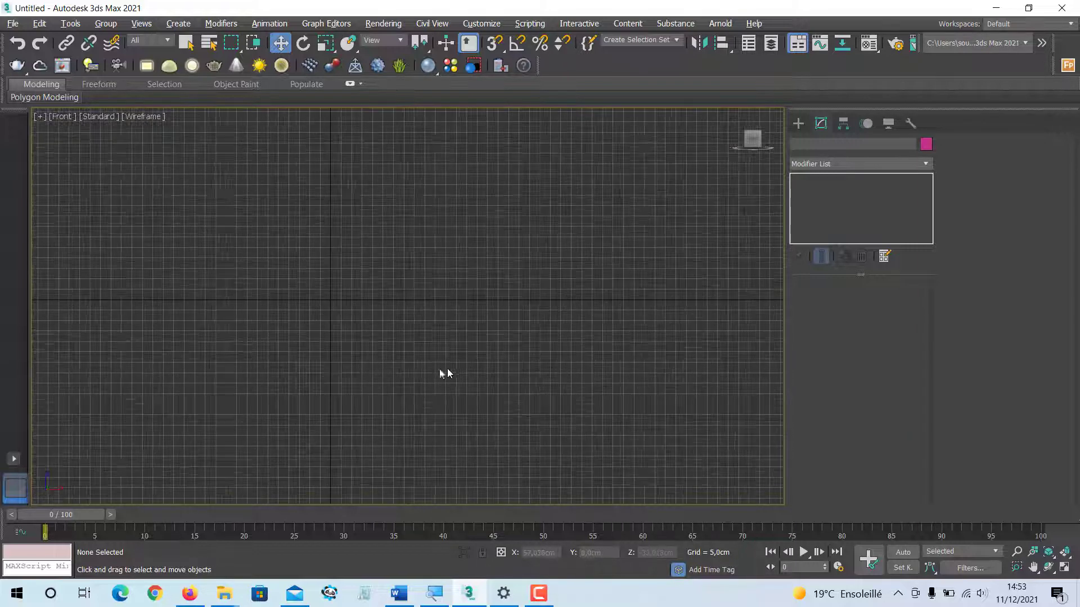
scroll(440, 376, down, 3)
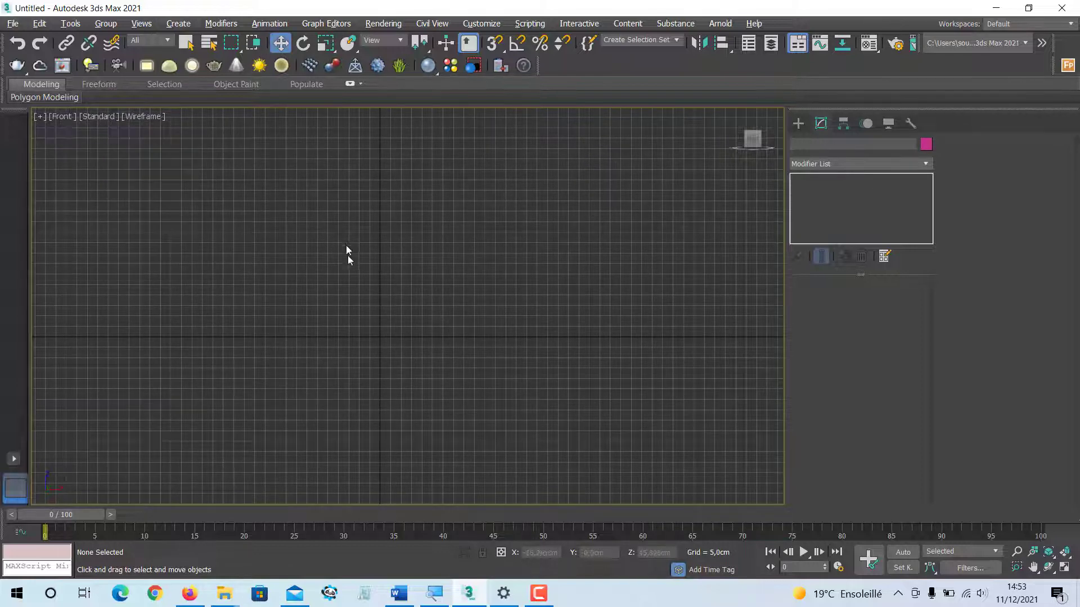
scroll(360, 282, up, 1)
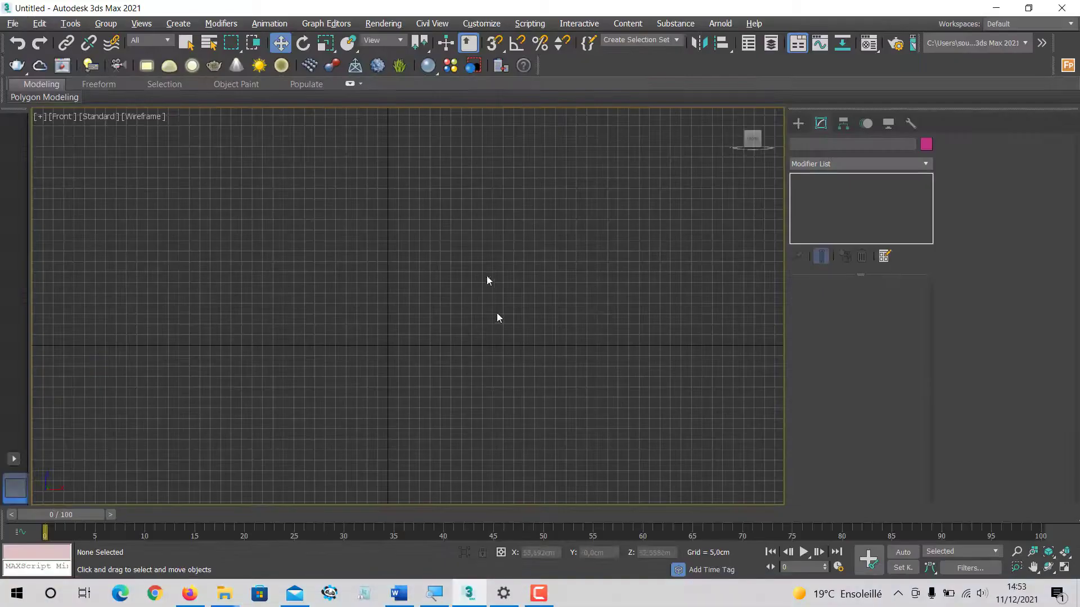
middle_drag(449, 225, 460, 265)
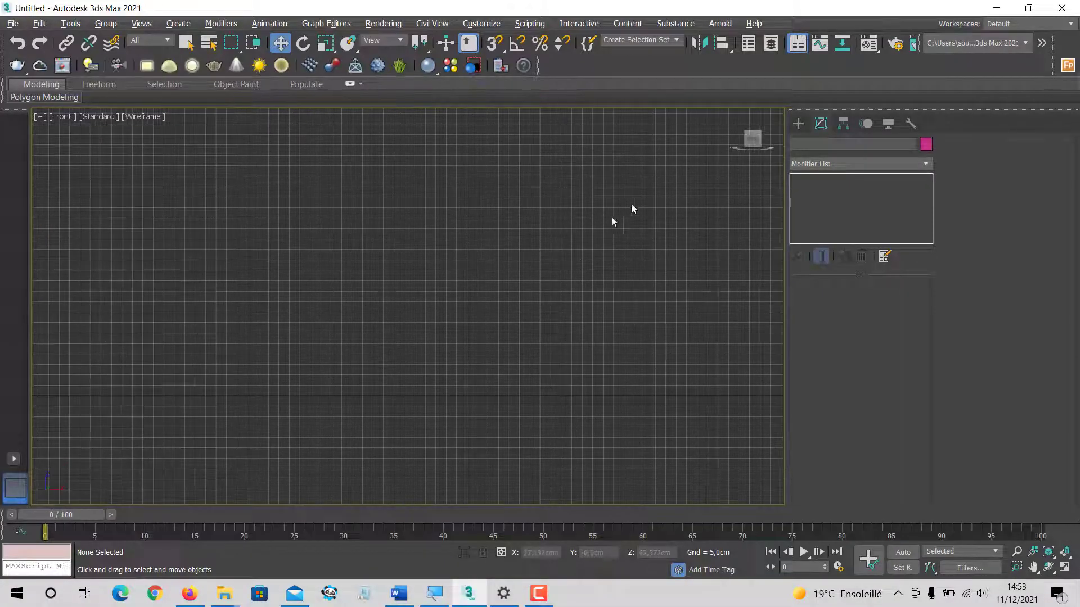
click(798, 127)
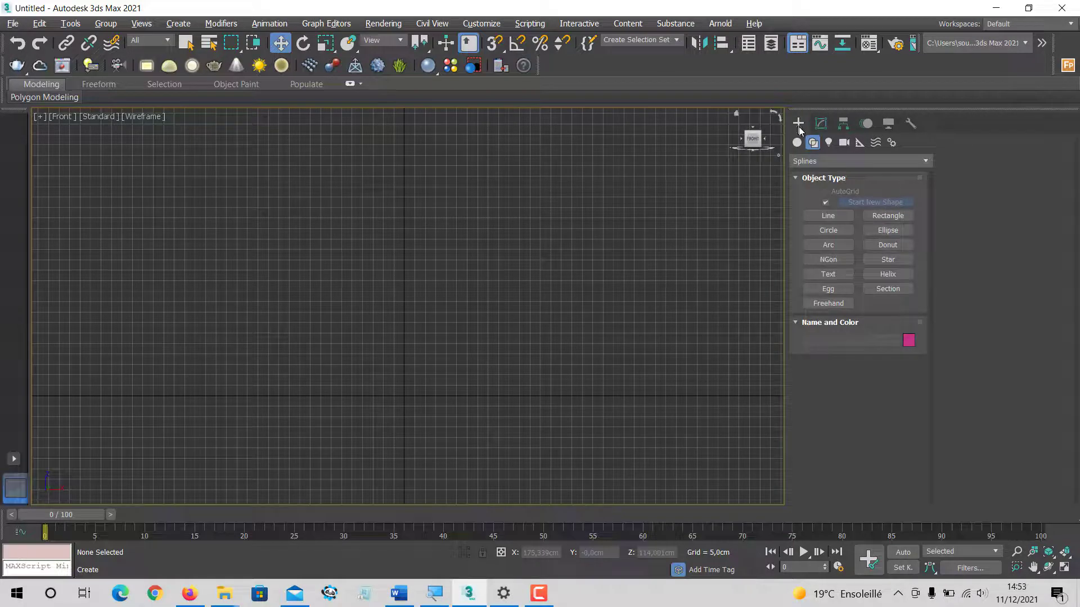
click(829, 217)
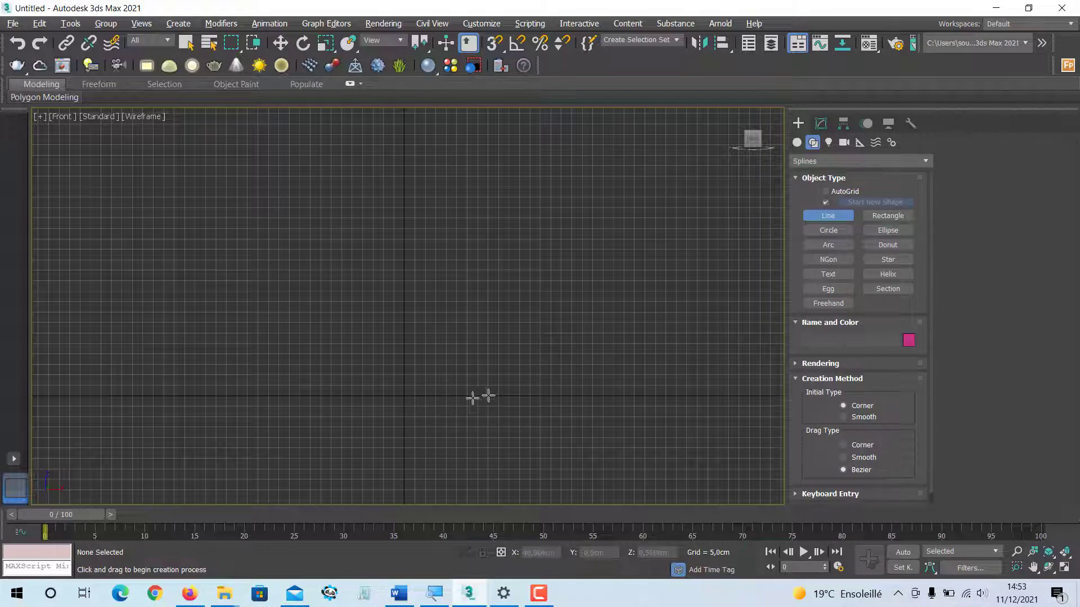
scroll(408, 402, up, 4)
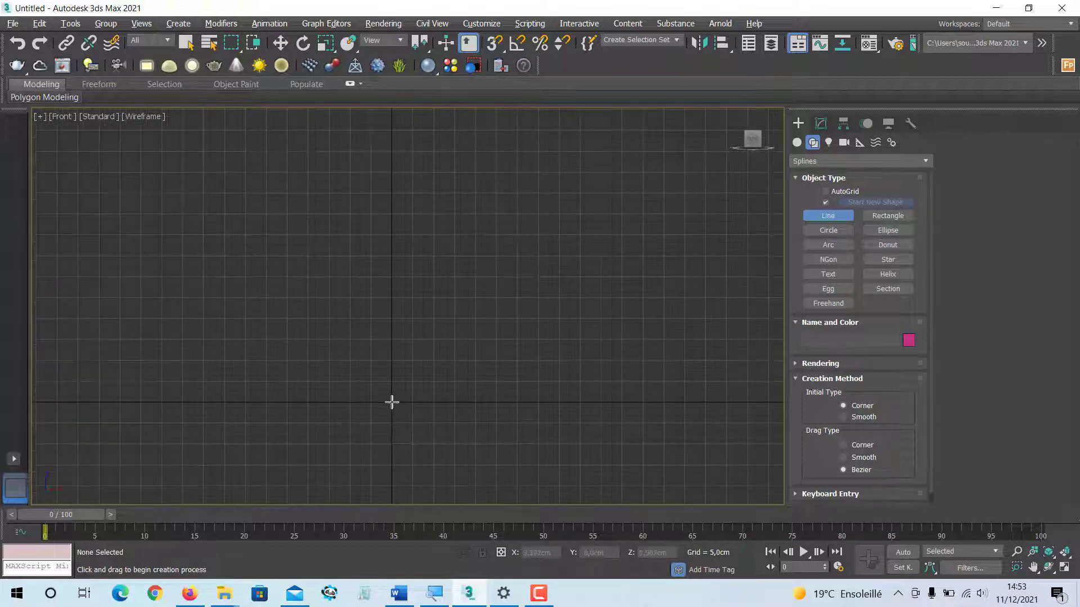
click(495, 43)
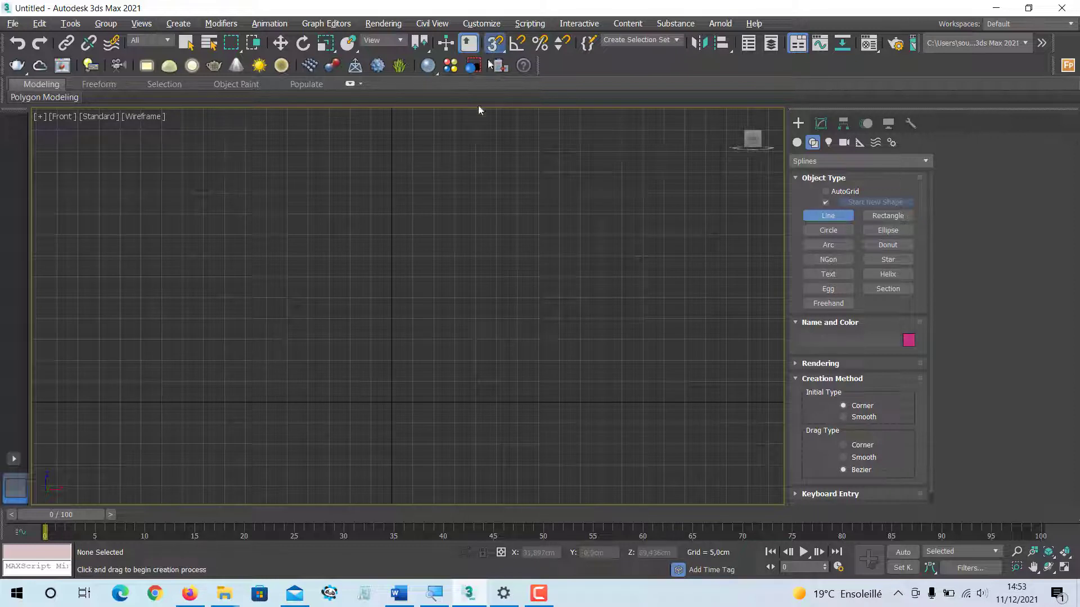
Step: Draw the profile's foot from the origin through X/Z points (30, 0), (30, 5) and (5, 5) cm
click(392, 402)
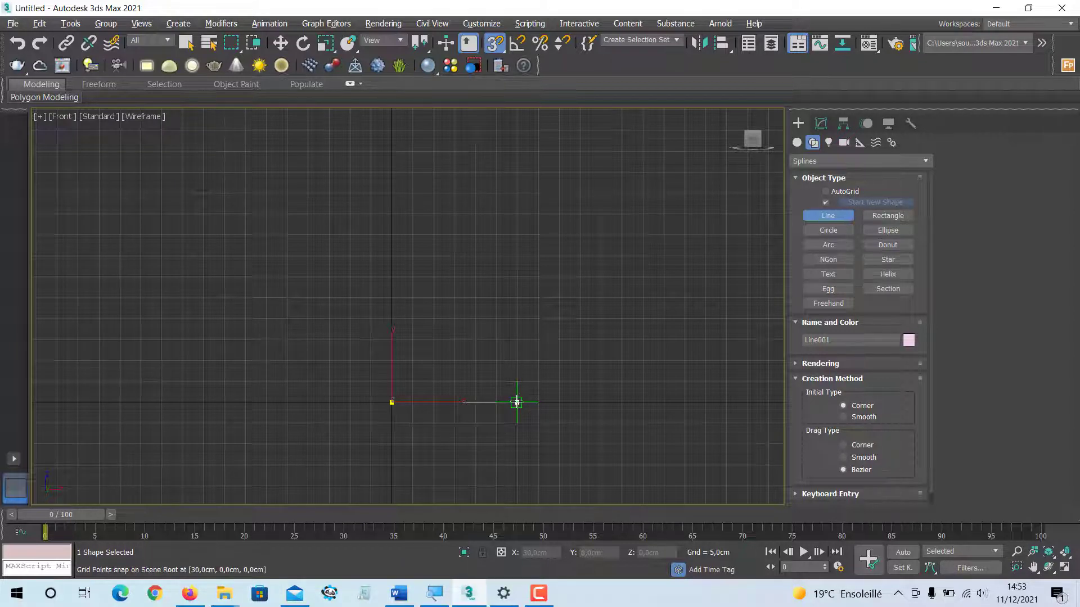
click(517, 402)
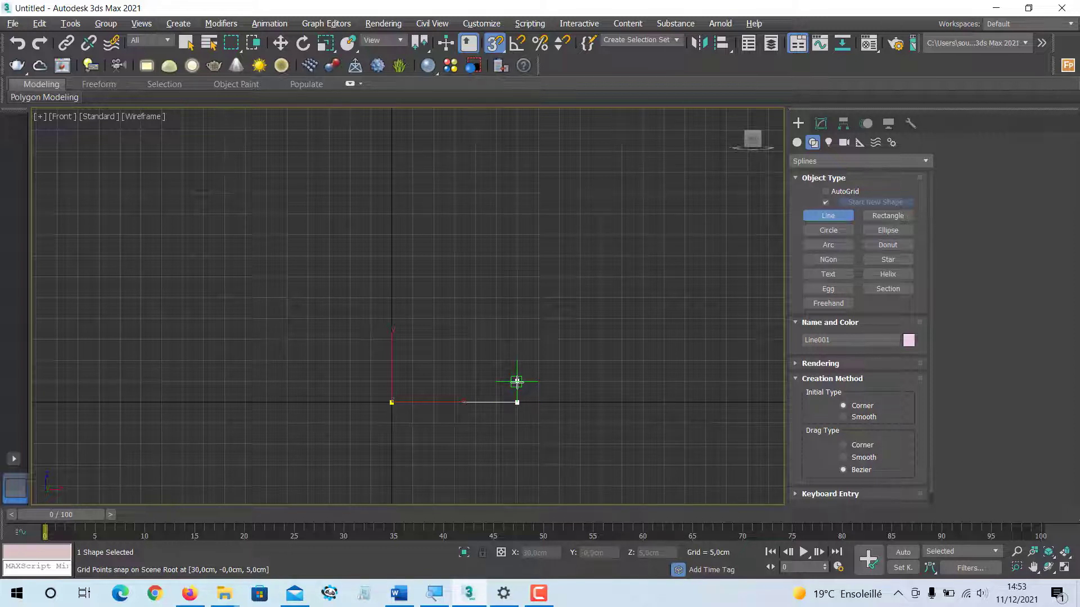
click(517, 381)
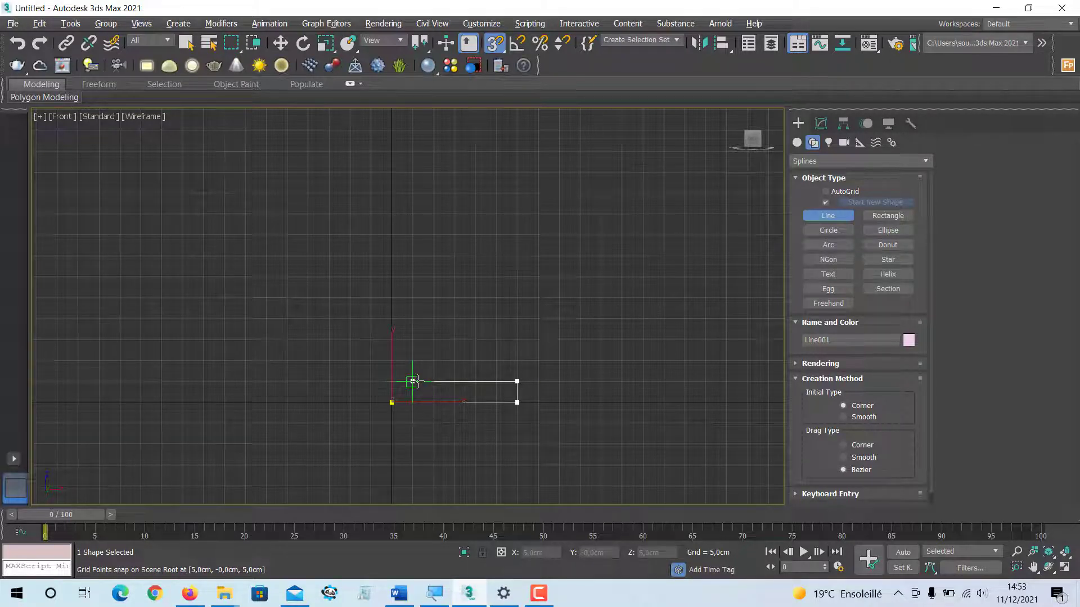
click(413, 381)
Step: Continue the line through X/Z points (5, 65), (50, 65), (50, 70) and (0, 70) cm, and end it there as an open profile
middle_drag(414, 392, 417, 432)
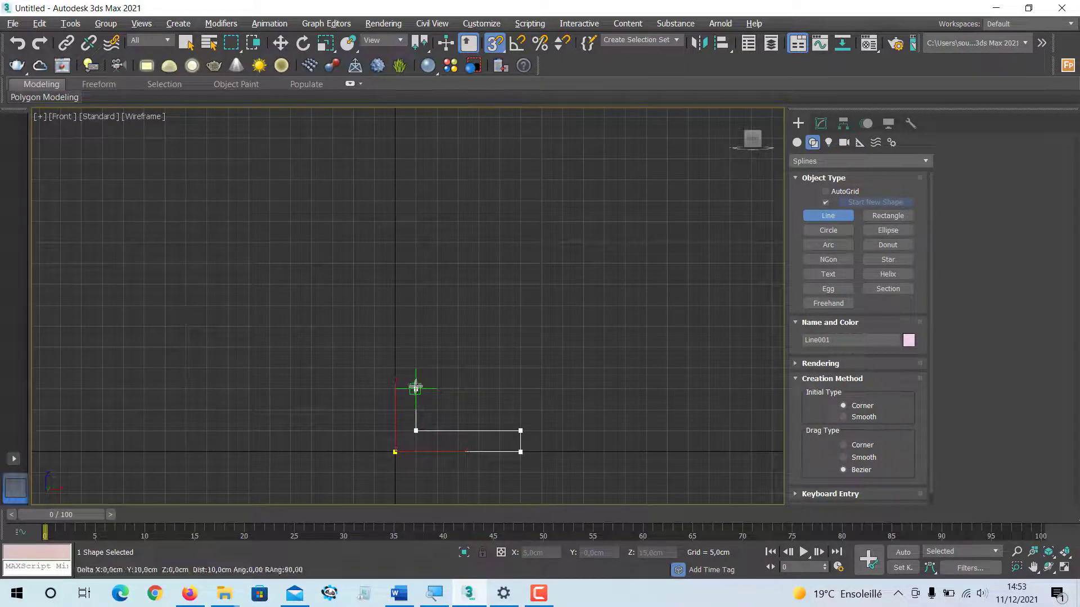
middle_drag(417, 368, 419, 416)
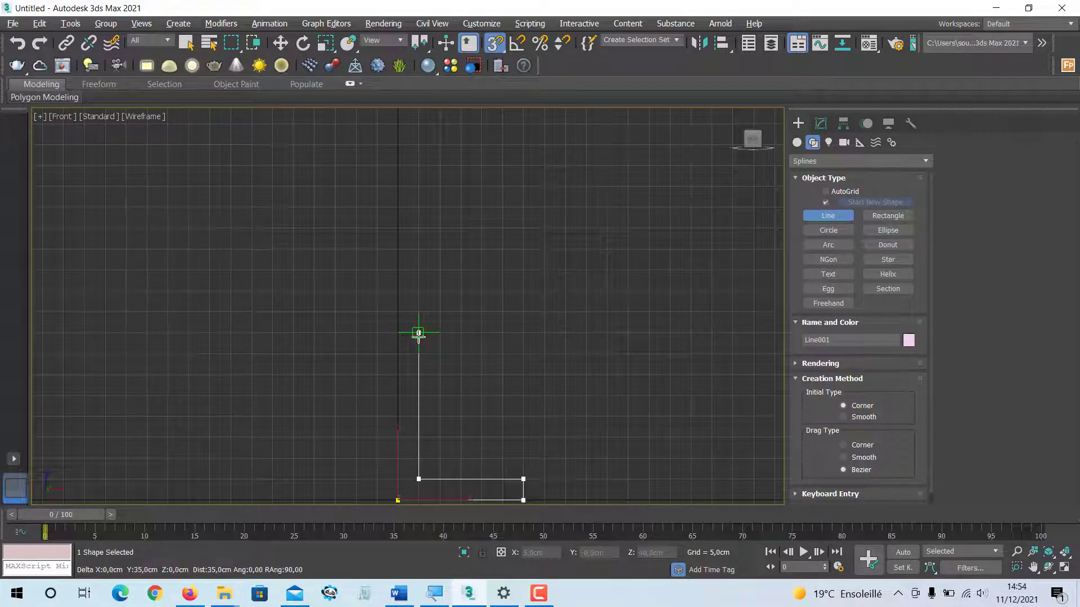
click(419, 228)
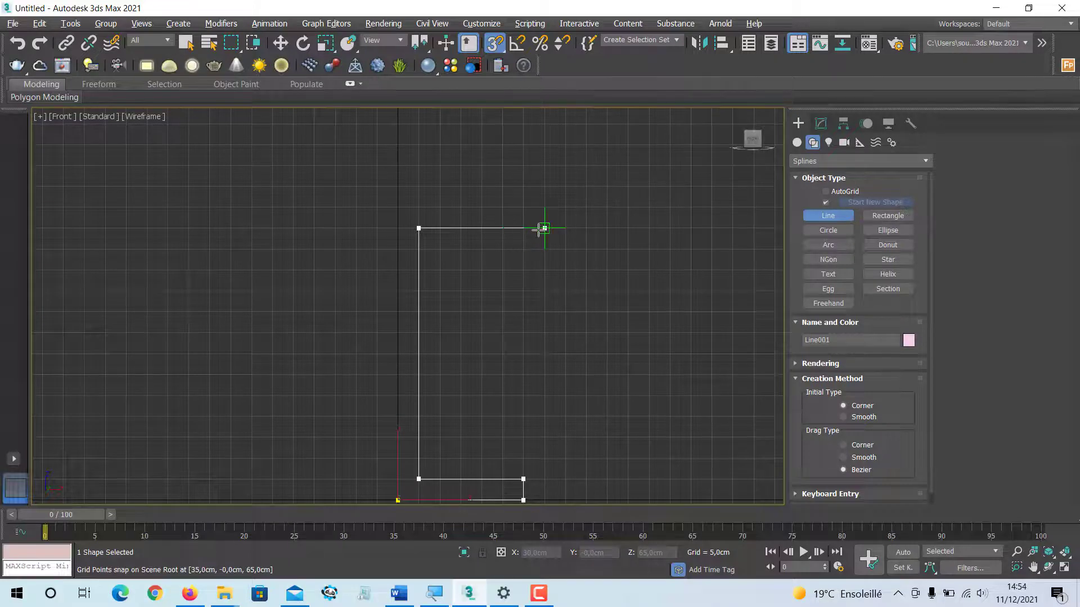
click(607, 228)
right_click(607, 228)
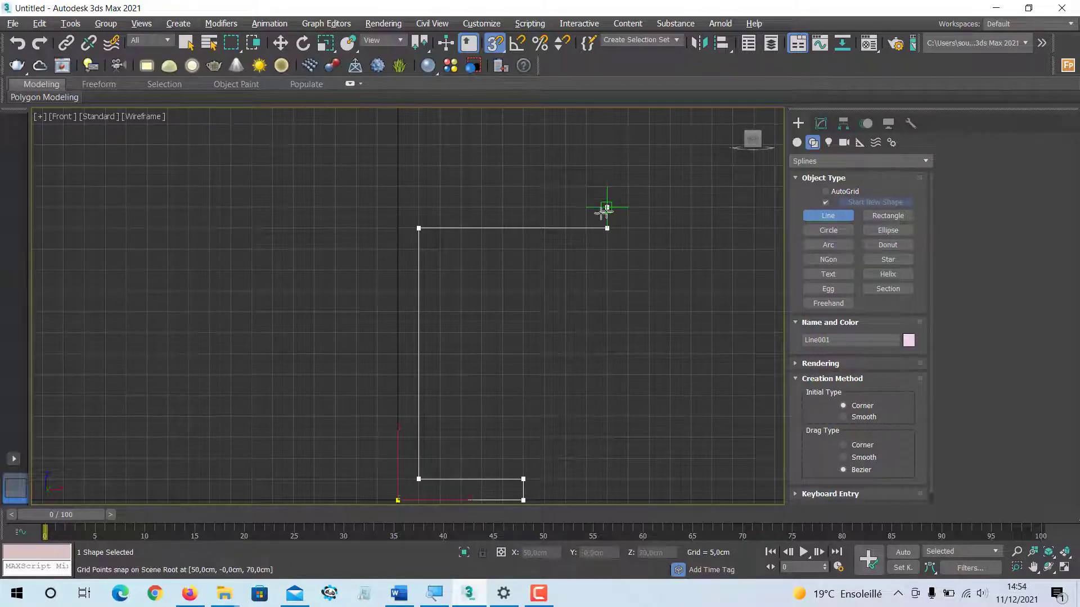
click(607, 208)
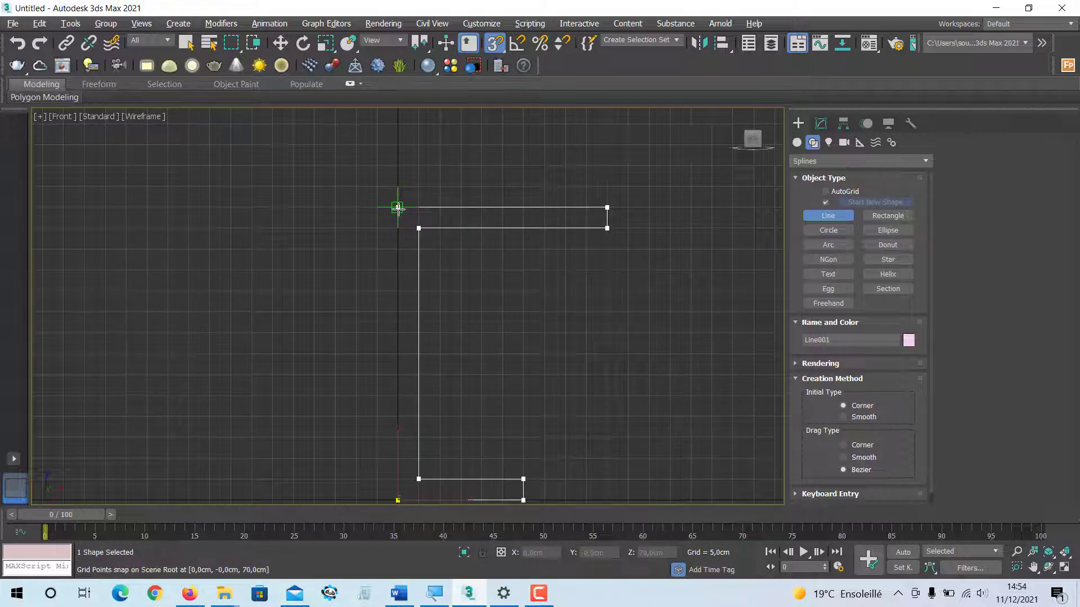
click(398, 208)
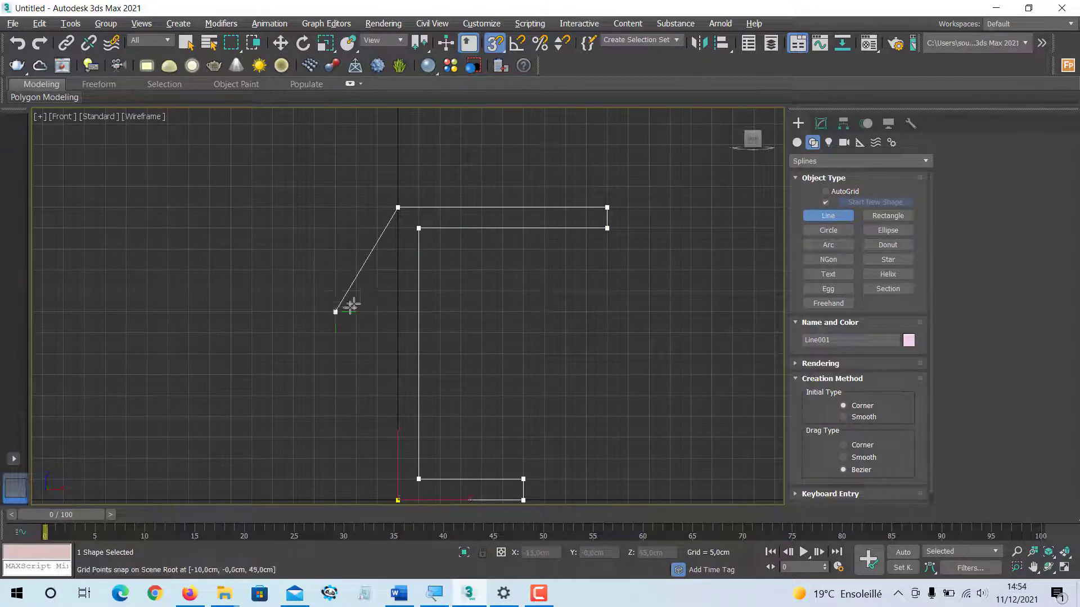
right_click(367, 266)
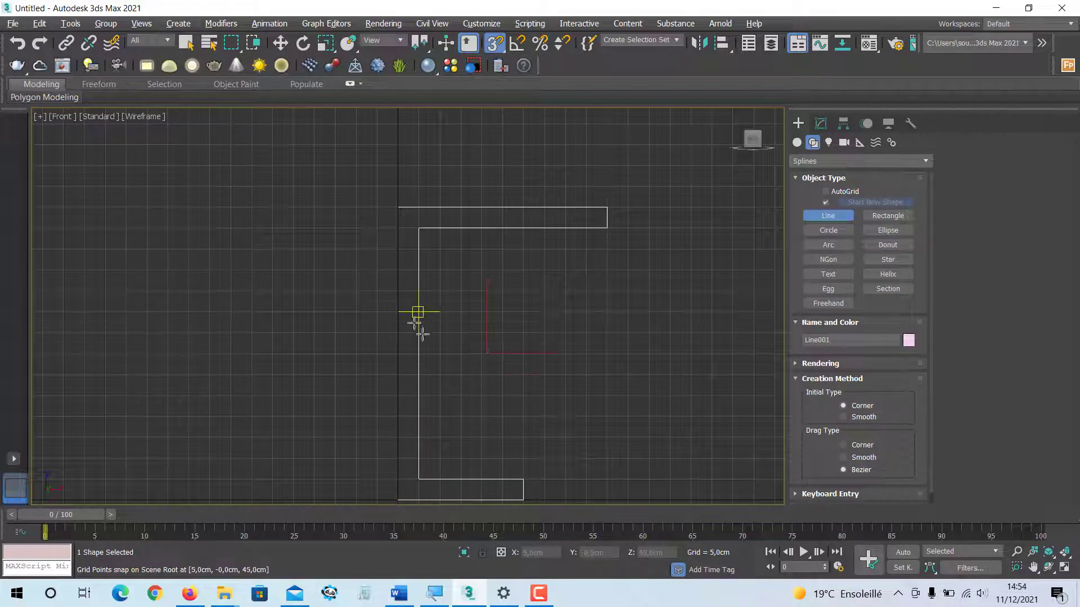
middle_drag(414, 313, 433, 291)
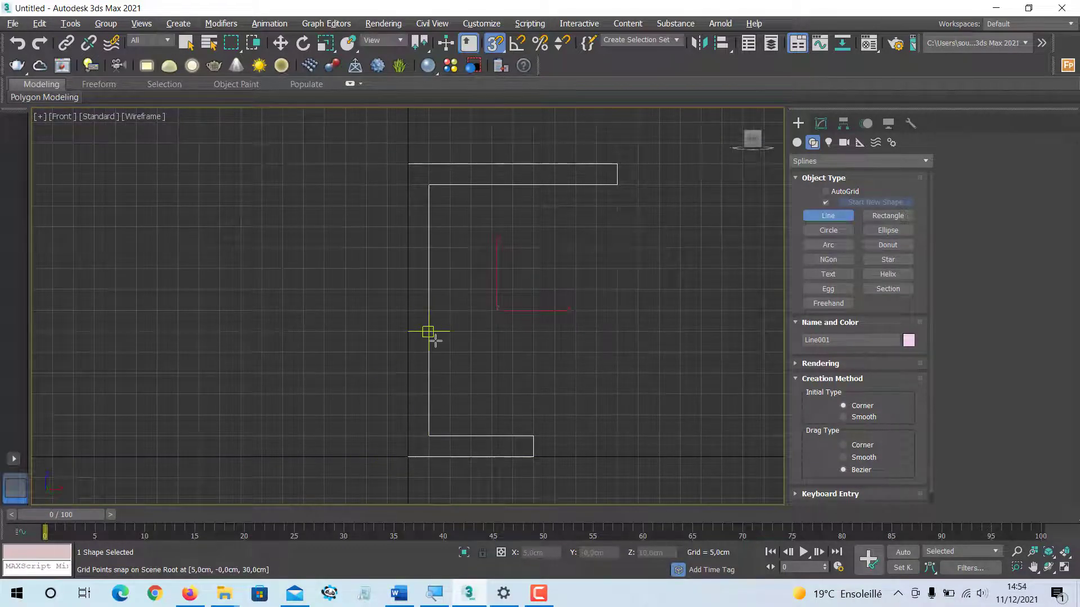
Step: Apply a Lathe modifier to the profile line and return to the four-viewport layout
click(822, 123)
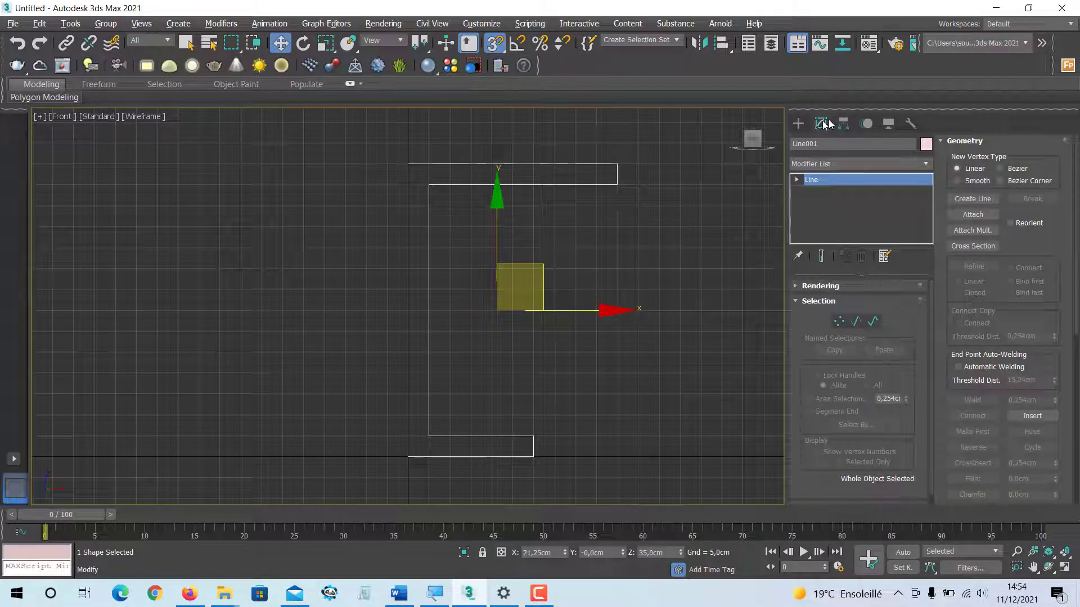
click(925, 163)
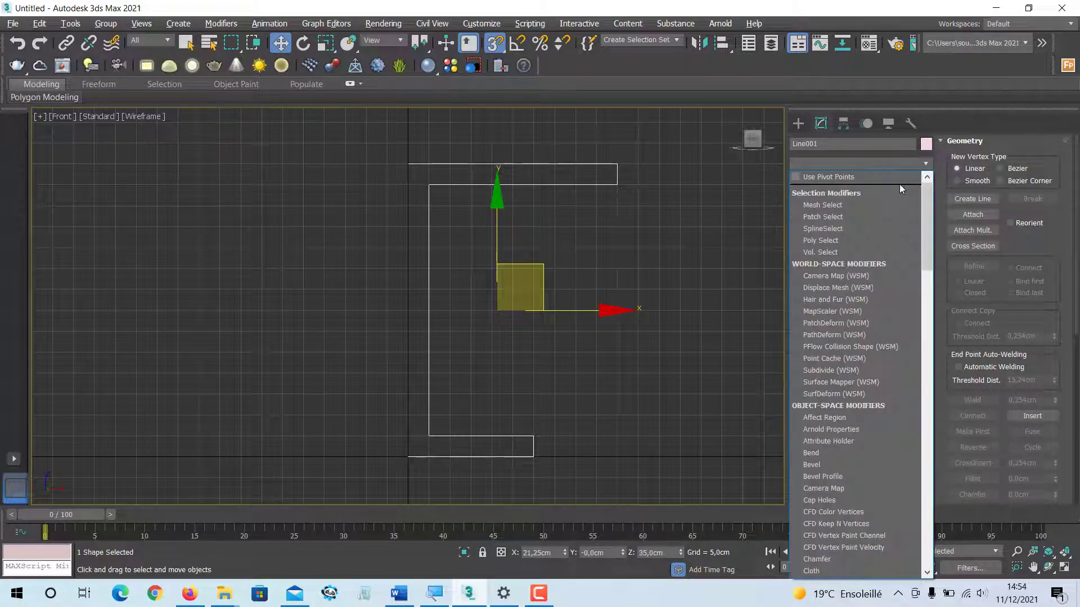
text(l)
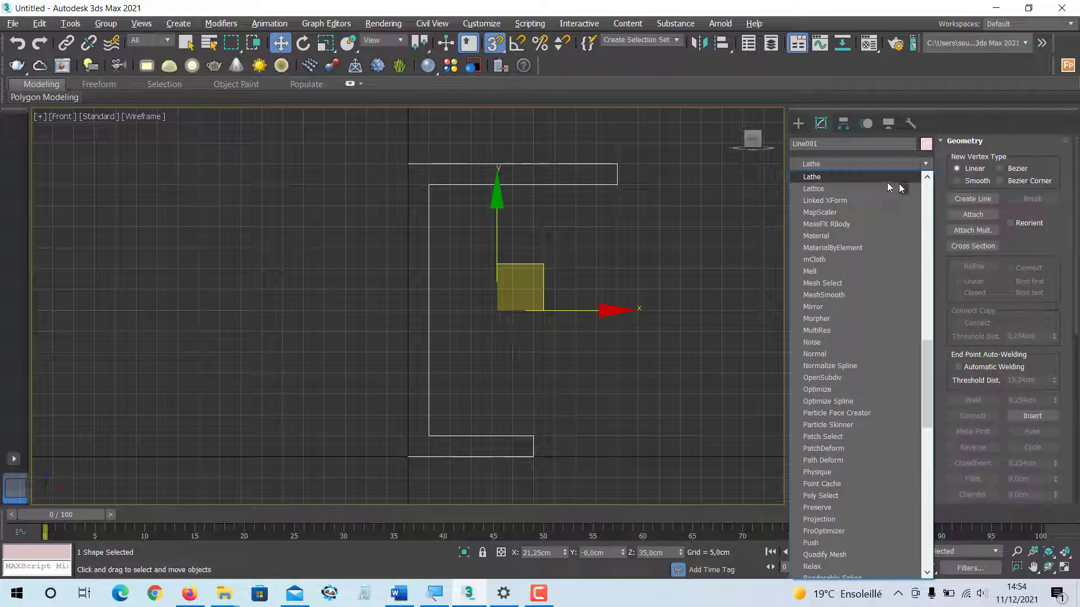
click(835, 178)
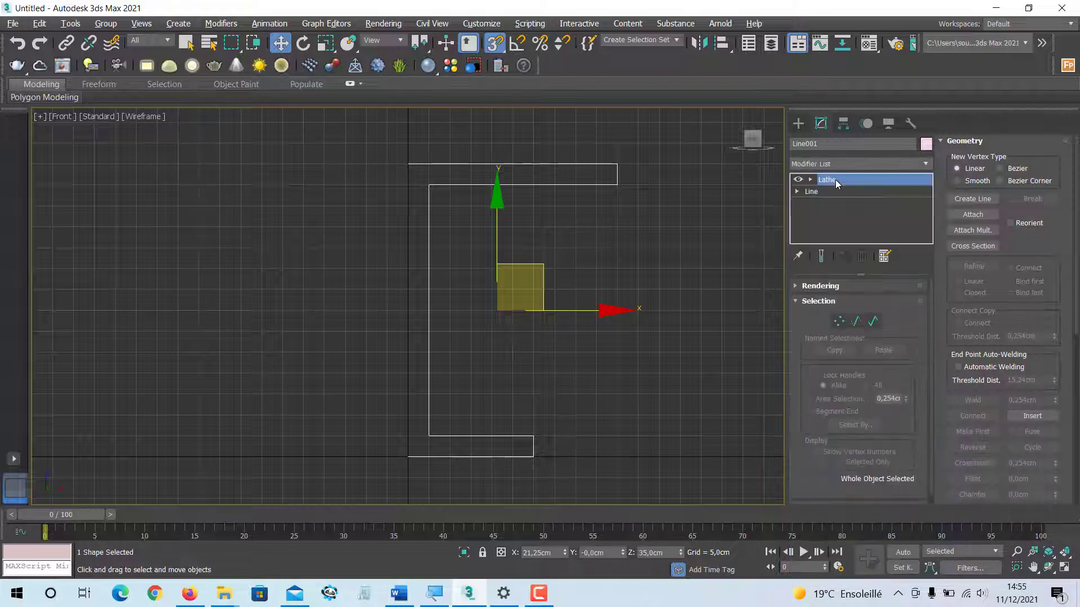
middle_drag(559, 278, 542, 289)
key(alt+w)
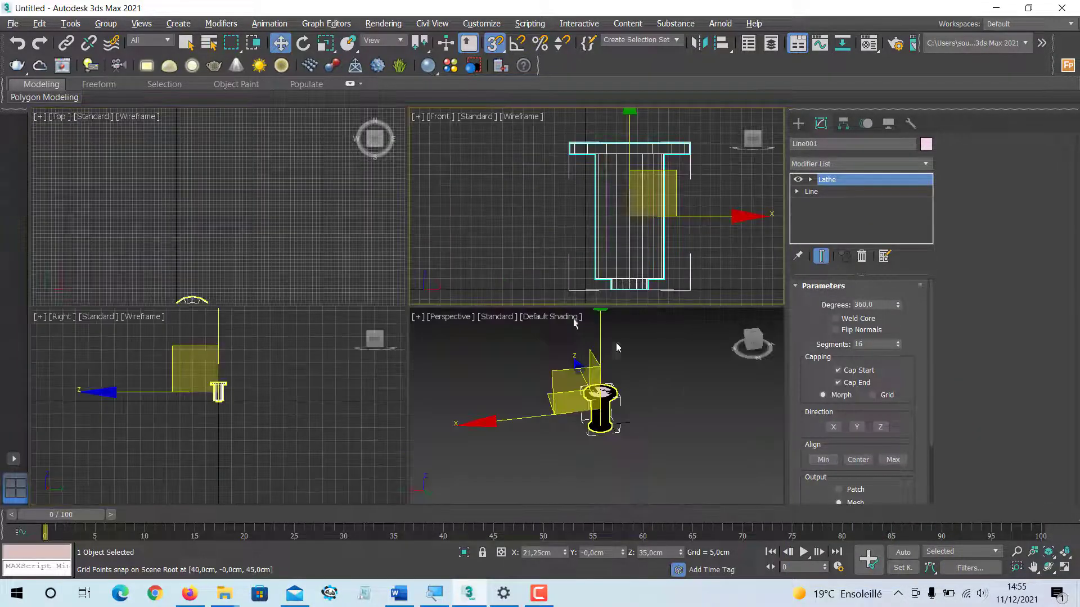
Step: Align the Lathe's axis to Min so the profile revolves around its inner edge
scroll(621, 410, up, 5)
scroll(609, 390, up, 4)
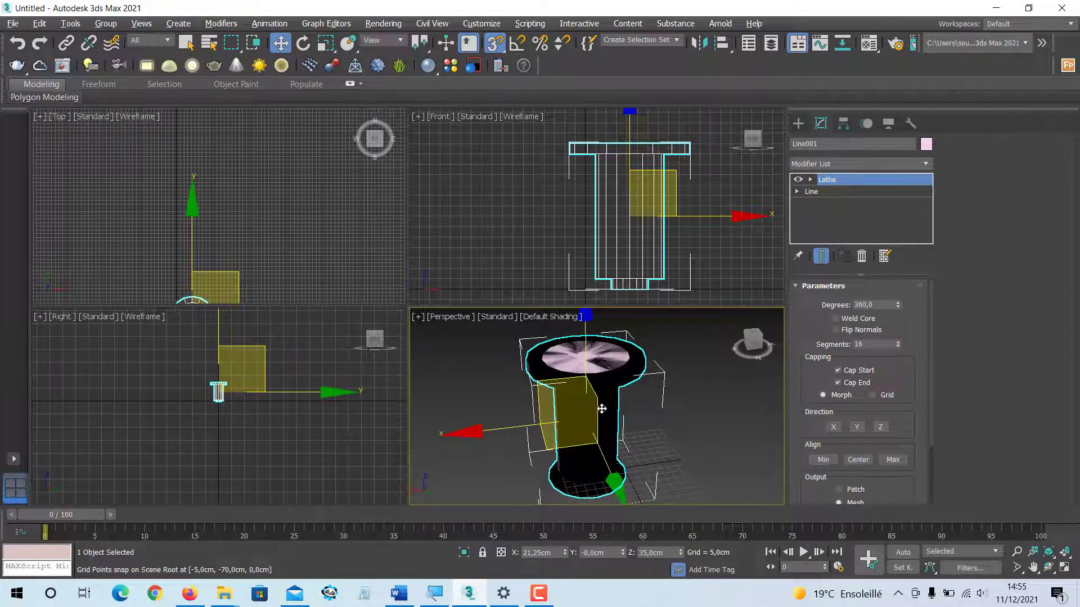
middle_drag(601, 408, 586, 400)
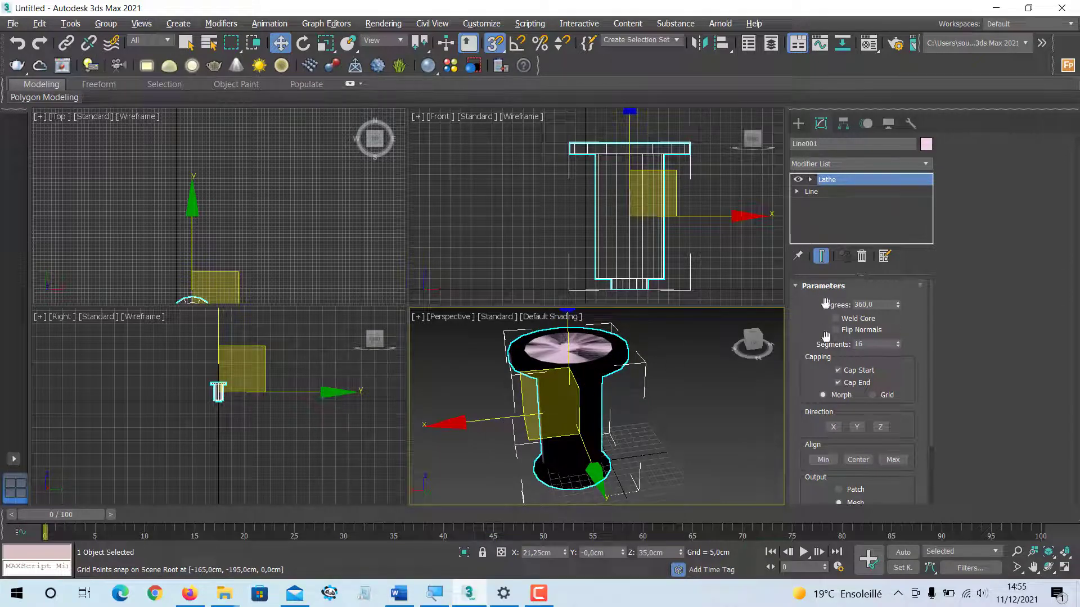
click(888, 459)
click(829, 462)
click(823, 461)
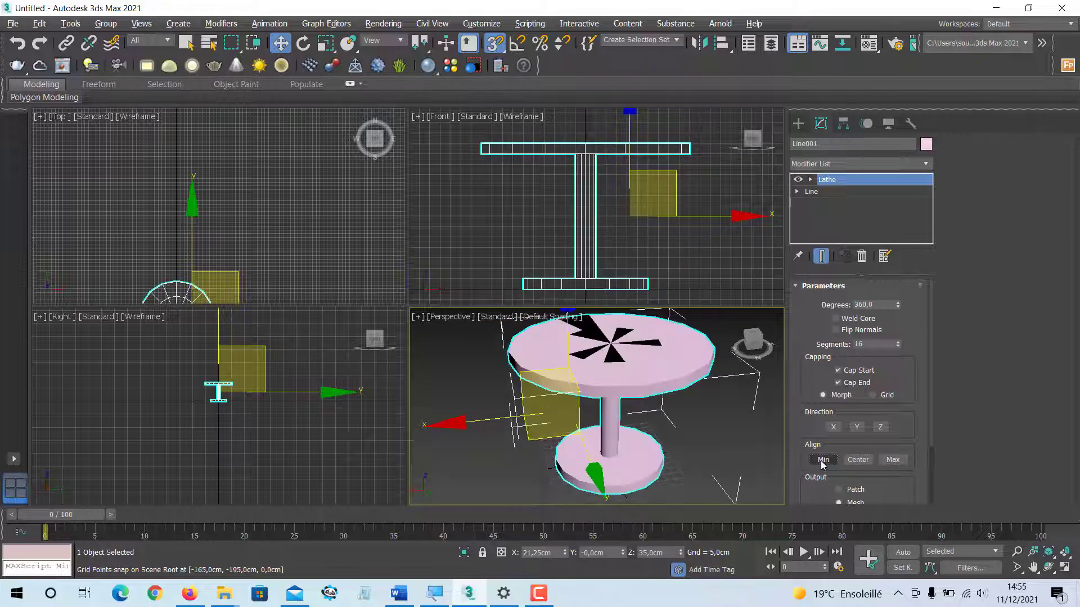
Step: Turn on Weld Core for the Lathe to clean up the tabletop's centre, and maximize the Perspective viewport
alt+middle_drag(628, 409, 652, 400)
scroll(624, 363, up, 5)
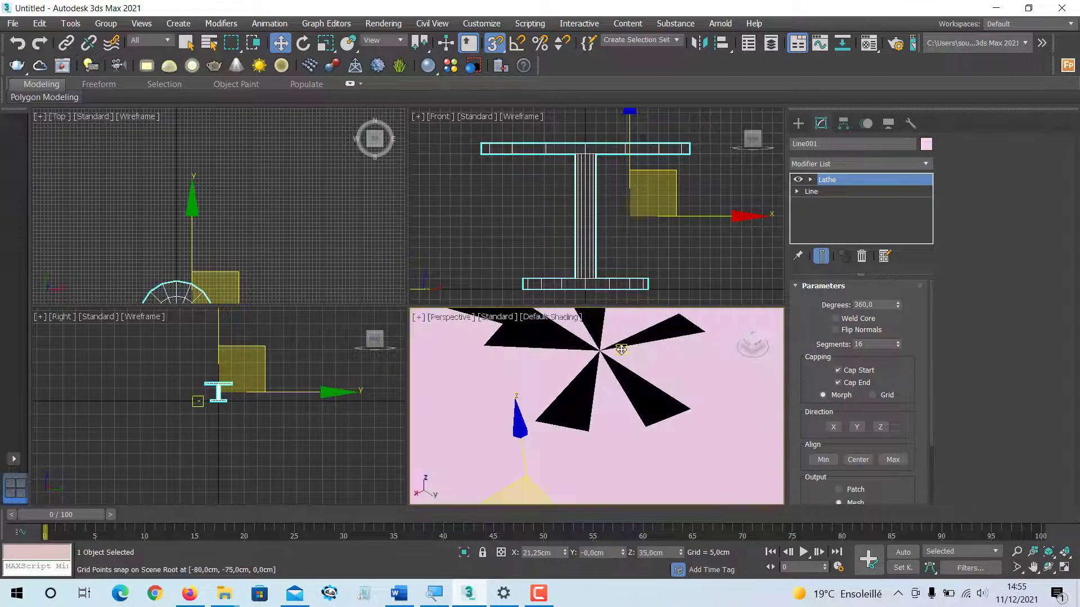
middle_drag(617, 349, 622, 381)
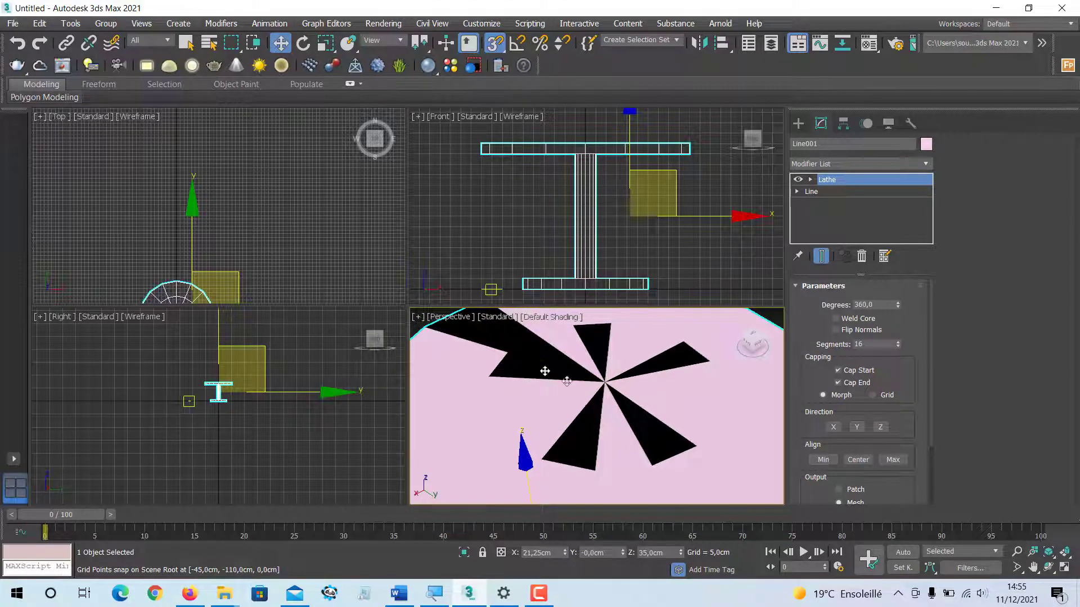
click(835, 319)
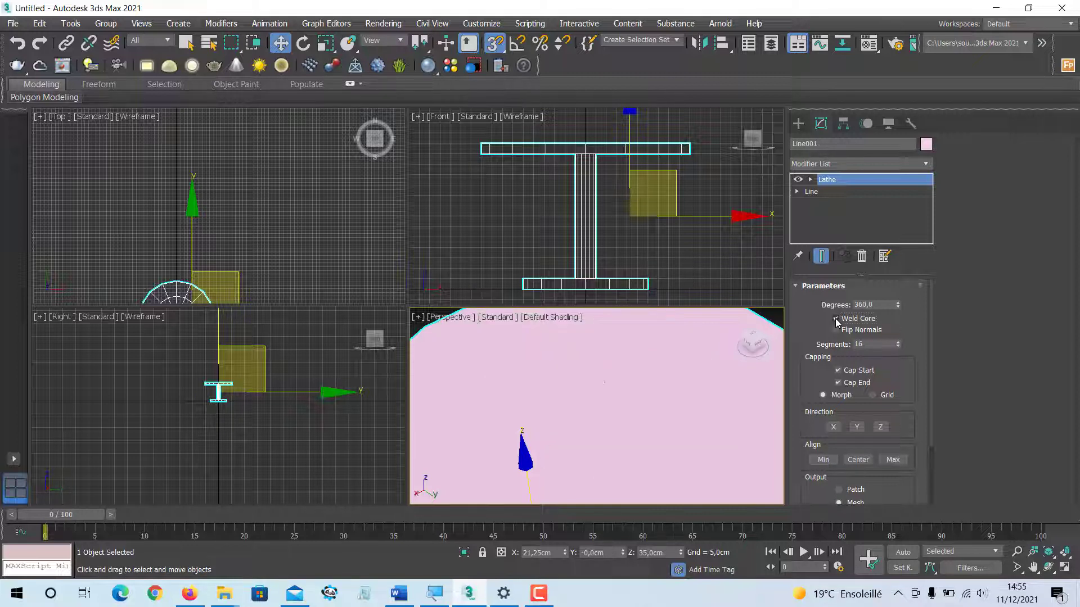
middle_drag(643, 444, 638, 425)
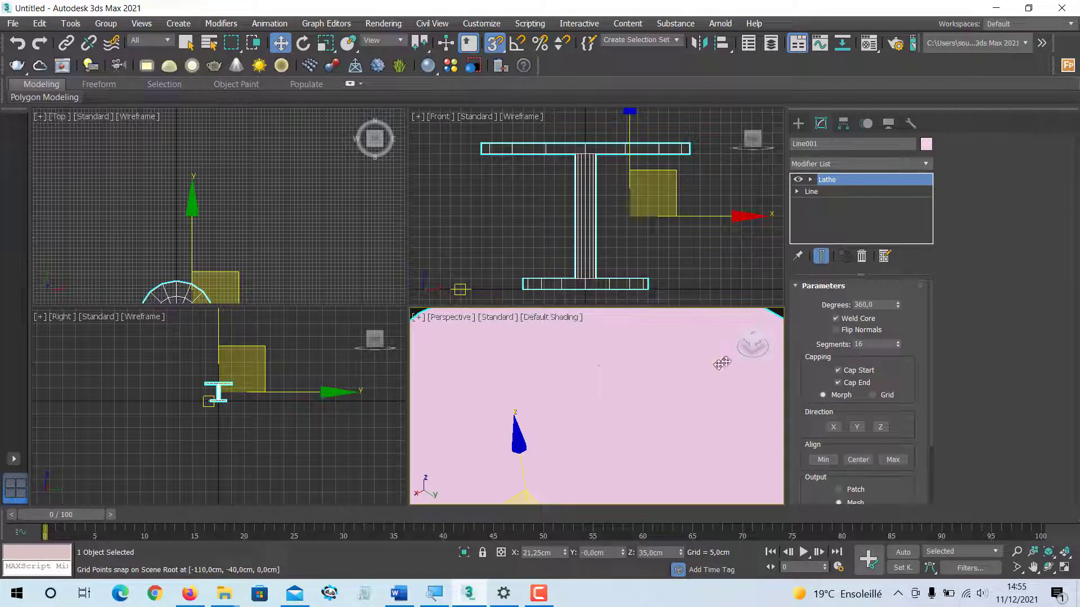
scroll(629, 482, down, 5)
alt+middle_drag(643, 374, 639, 408)
key(alt+w)
scroll(597, 405, down, 5)
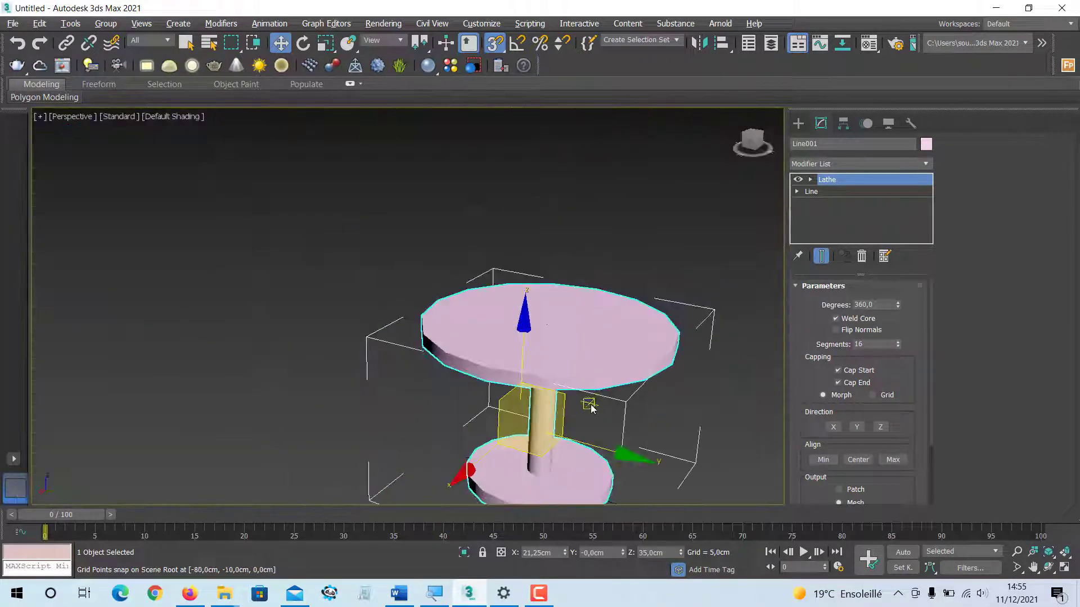
alt+middle_drag(554, 369, 528, 385)
scroll(556, 351, up, 3)
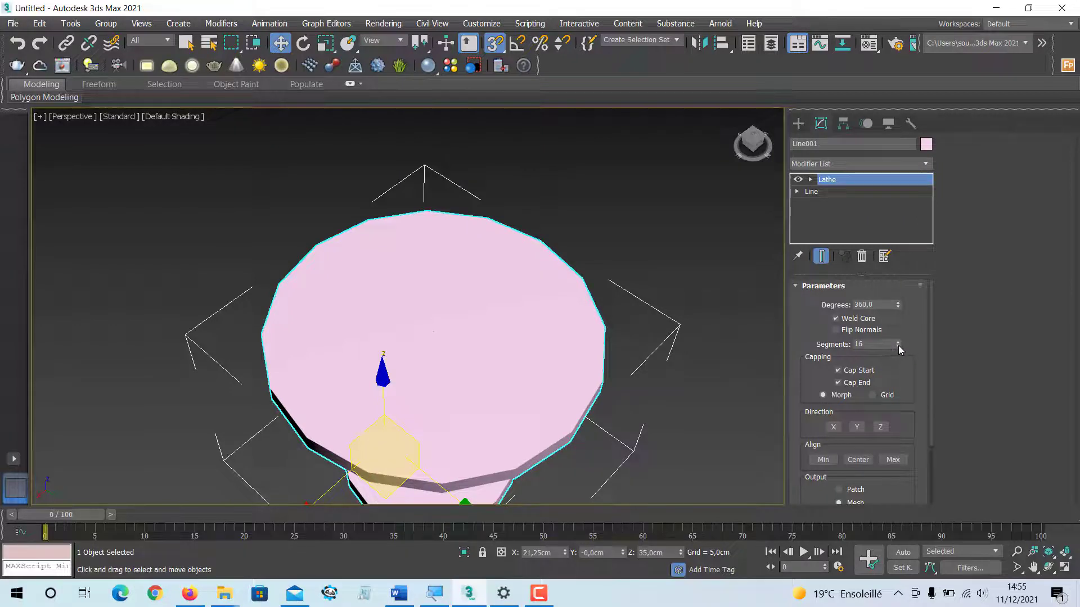
Step: Try low Lathe segment counts on the table, going from 7 down to 3 and back up to 4
drag(898, 346, 898, 346)
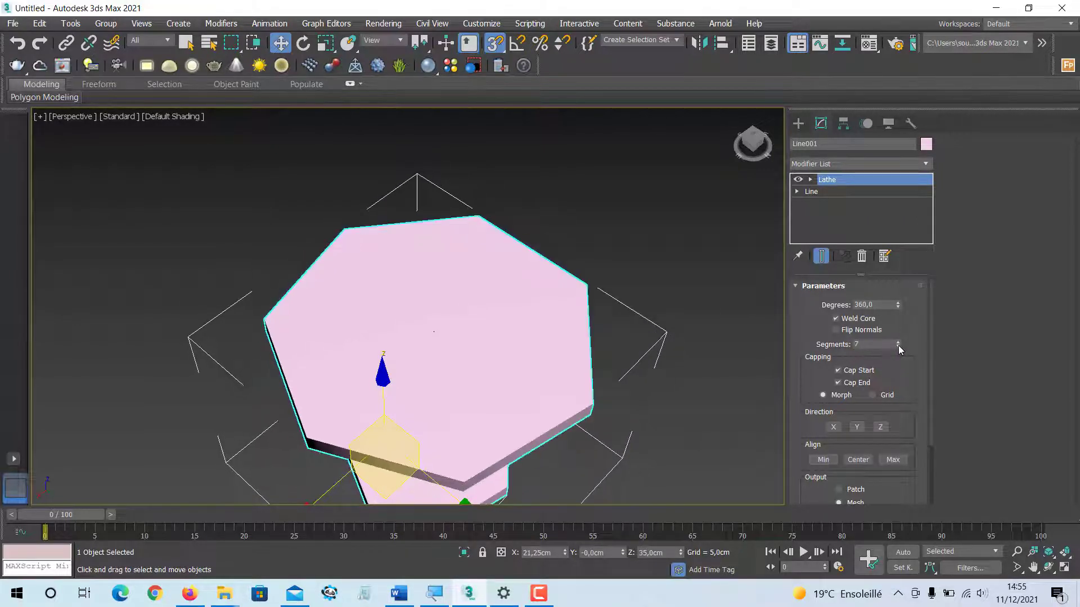
alt+middle_drag(491, 366, 412, 335)
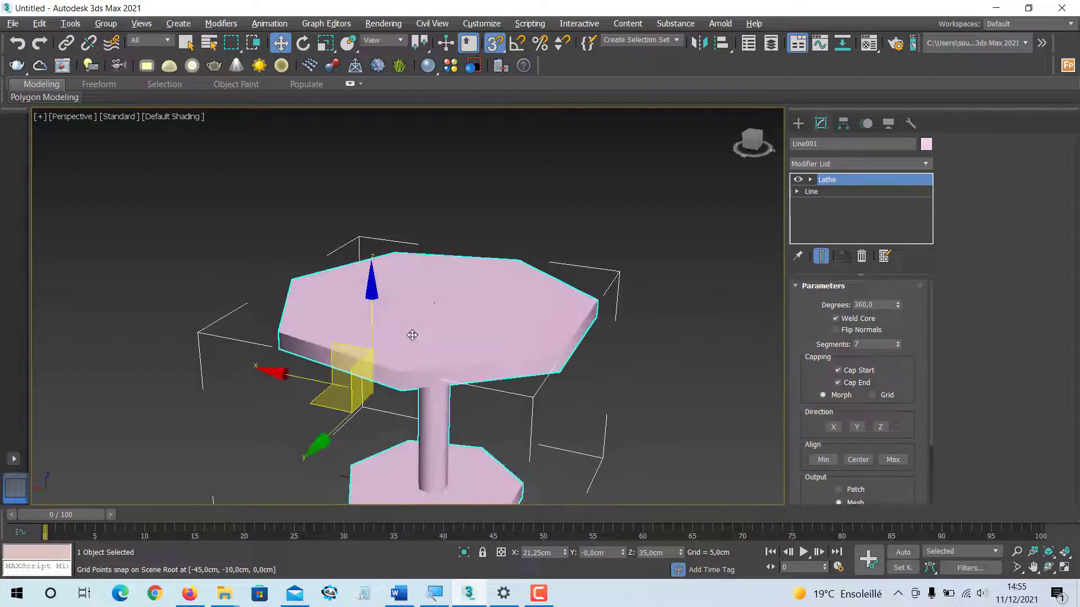
click(898, 347)
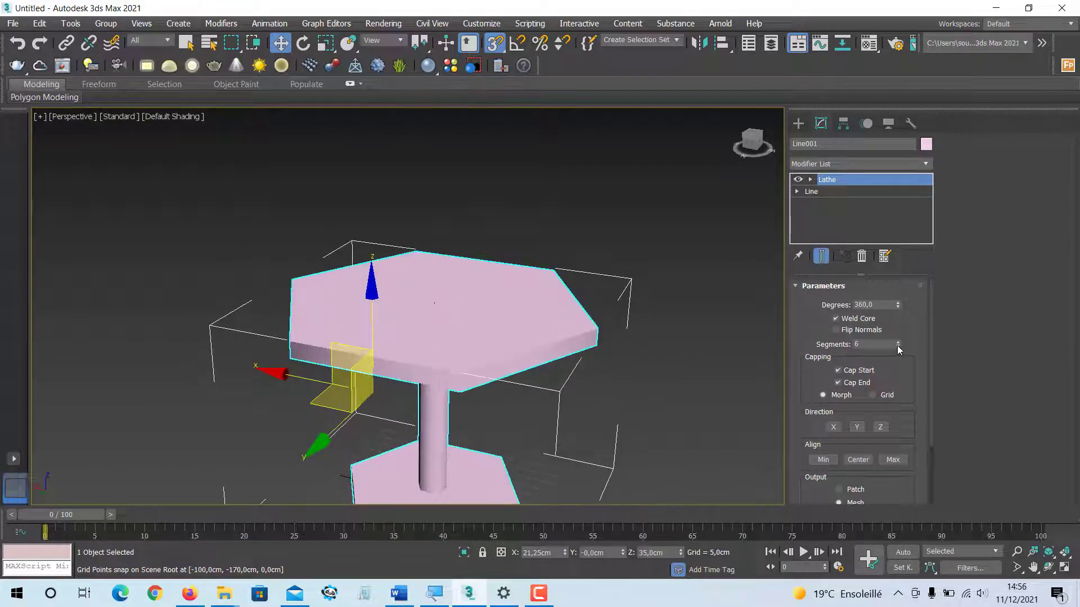
click(896, 346)
click(897, 346)
click(897, 346)
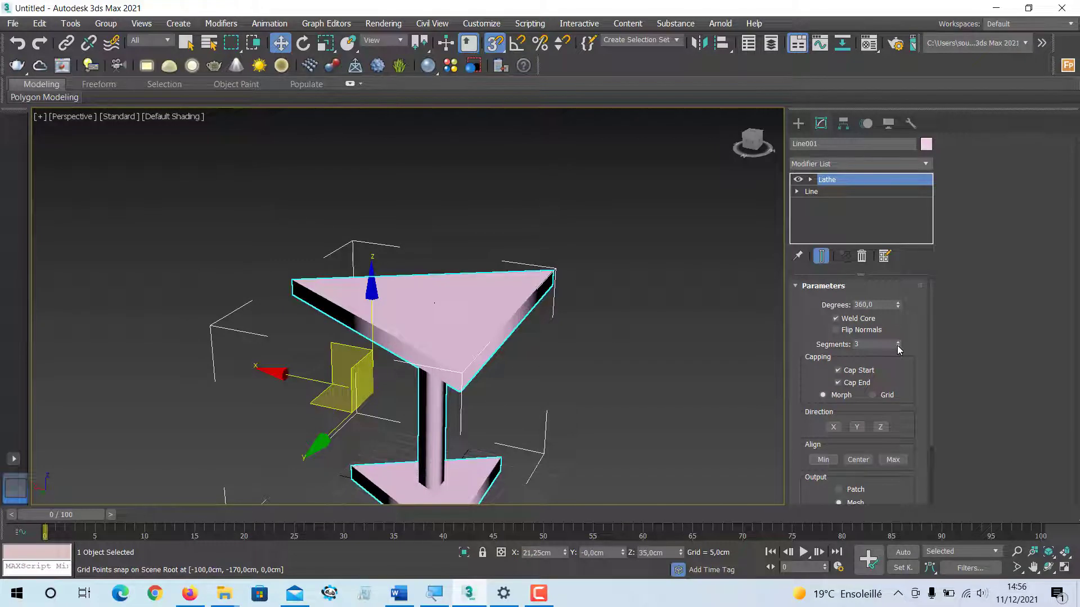
click(898, 342)
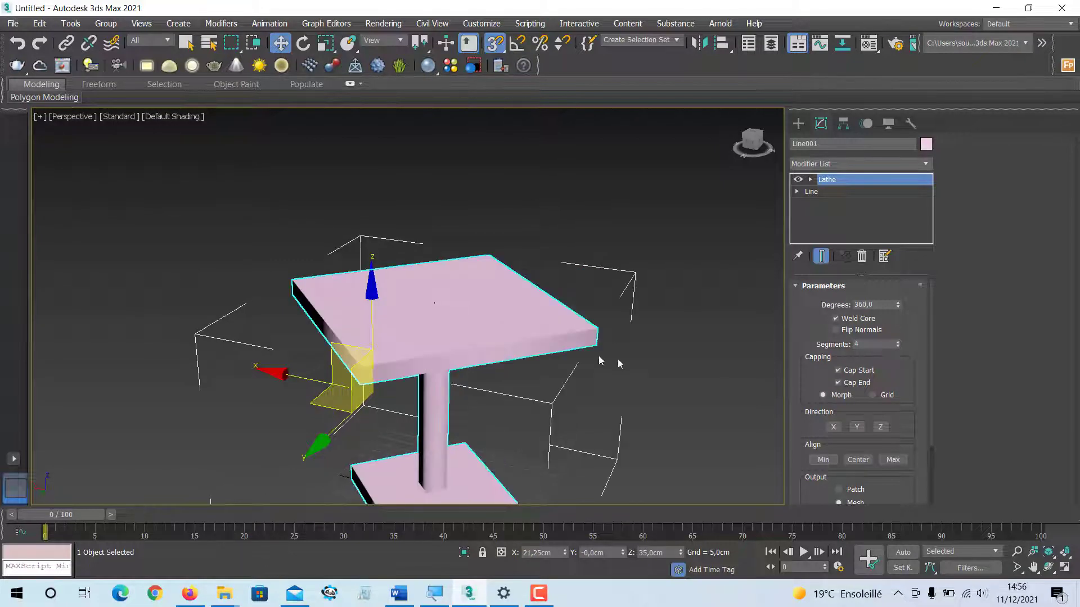
alt+middle_drag(603, 357, 527, 362)
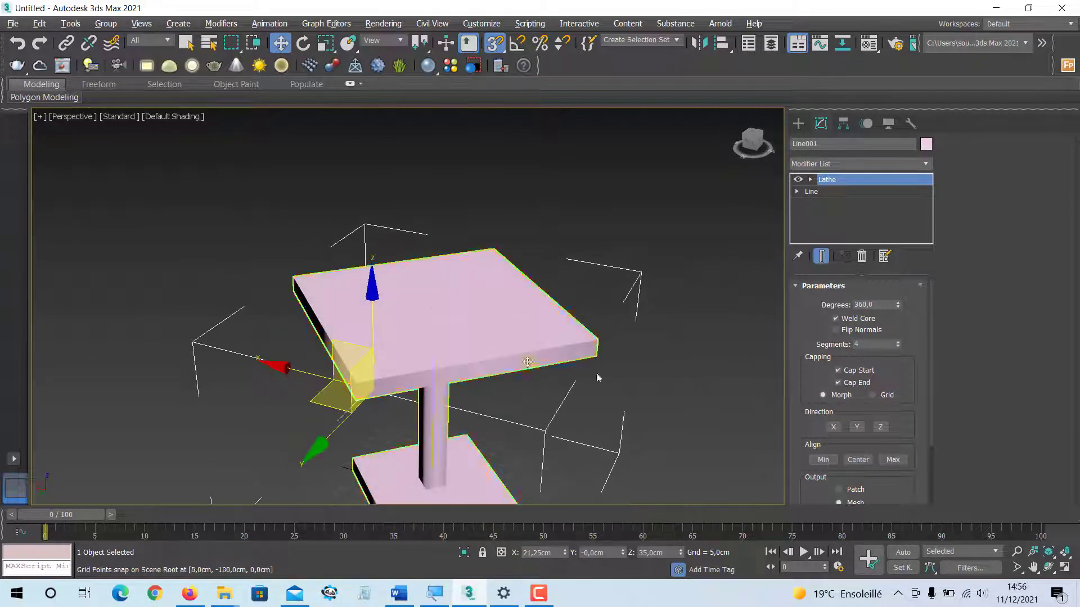
Step: Set the Lathe's segments to 32 for a smoother round table
double_click(872, 344)
key(Return)
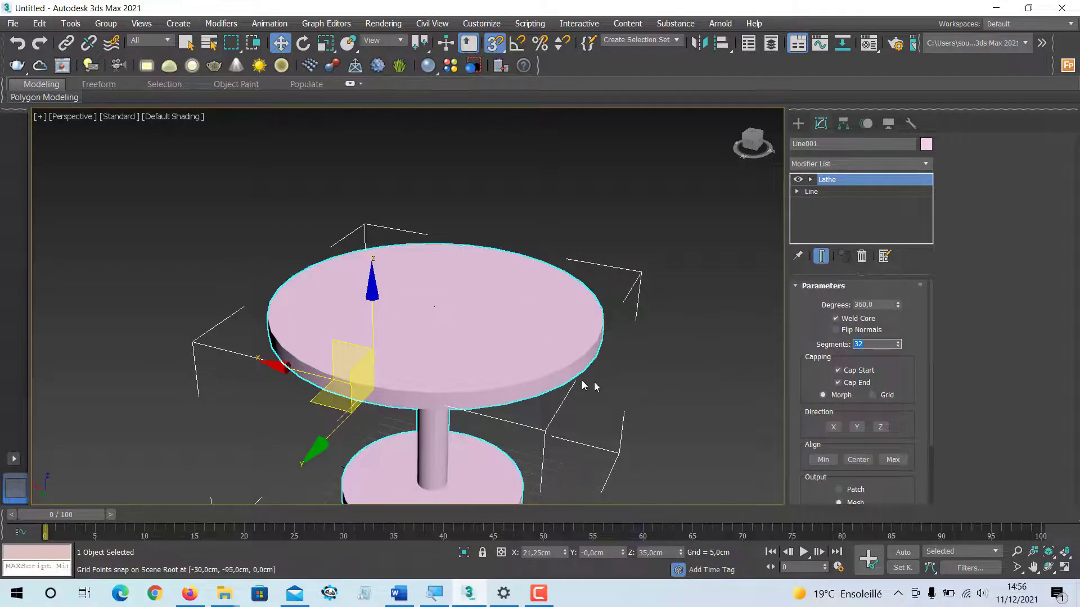
middle_drag(597, 387, 593, 333)
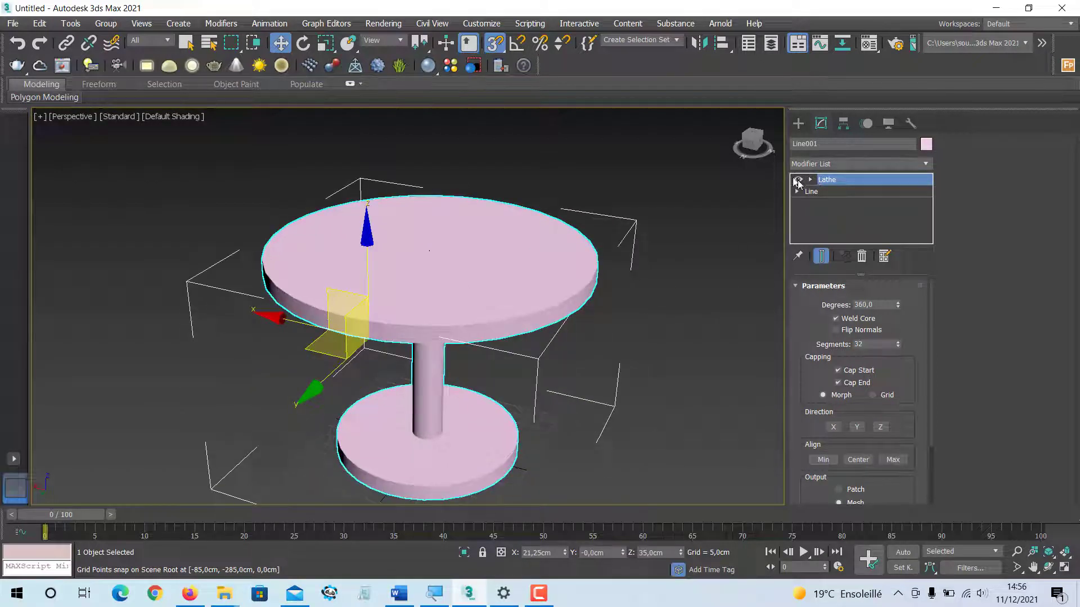
middle_drag(458, 362, 466, 346)
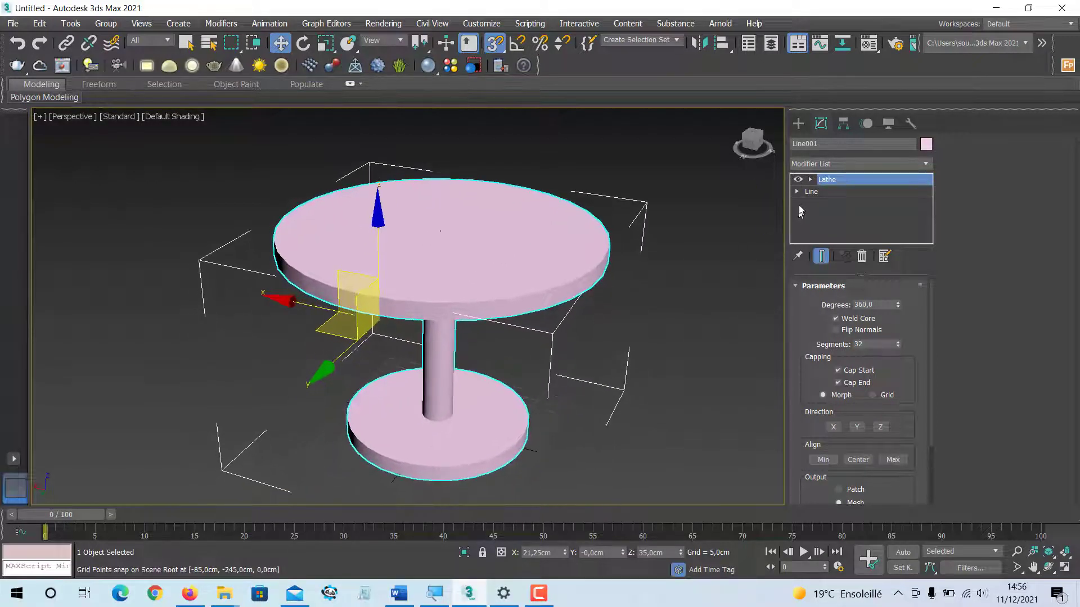
Step: Go back to the base Line beneath the Lathe and maximize the Front viewport on the profile
click(796, 191)
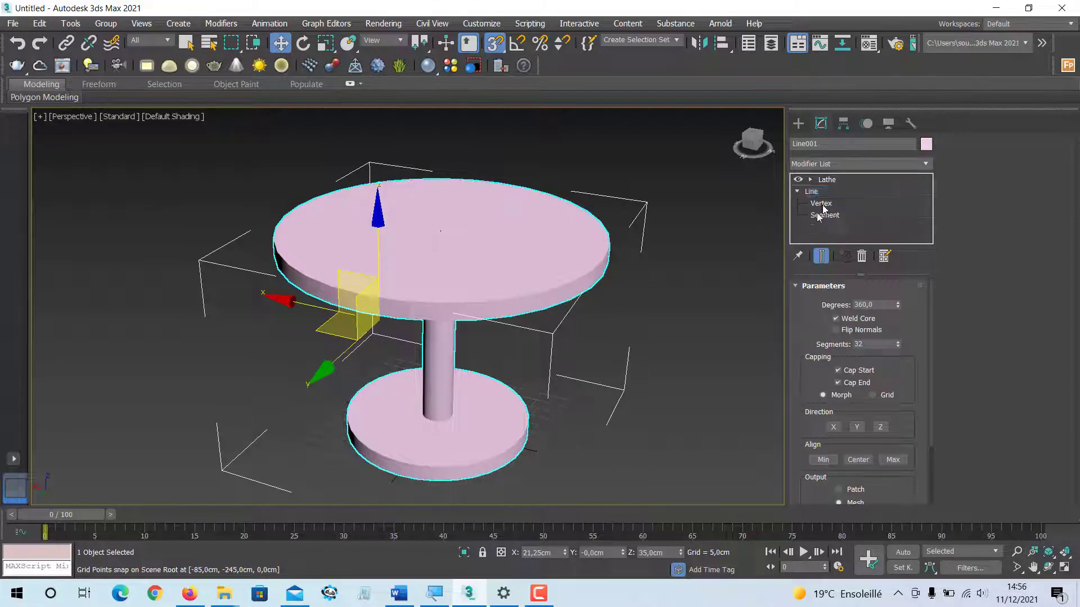
click(811, 191)
middle_drag(449, 317, 480, 305)
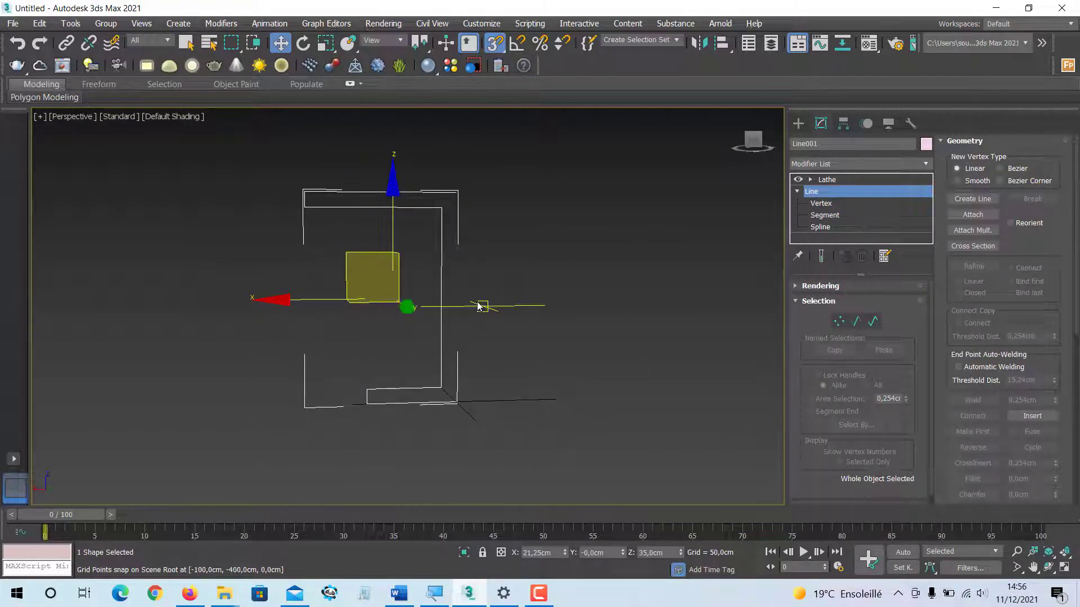
key(alt+w)
click(247, 423)
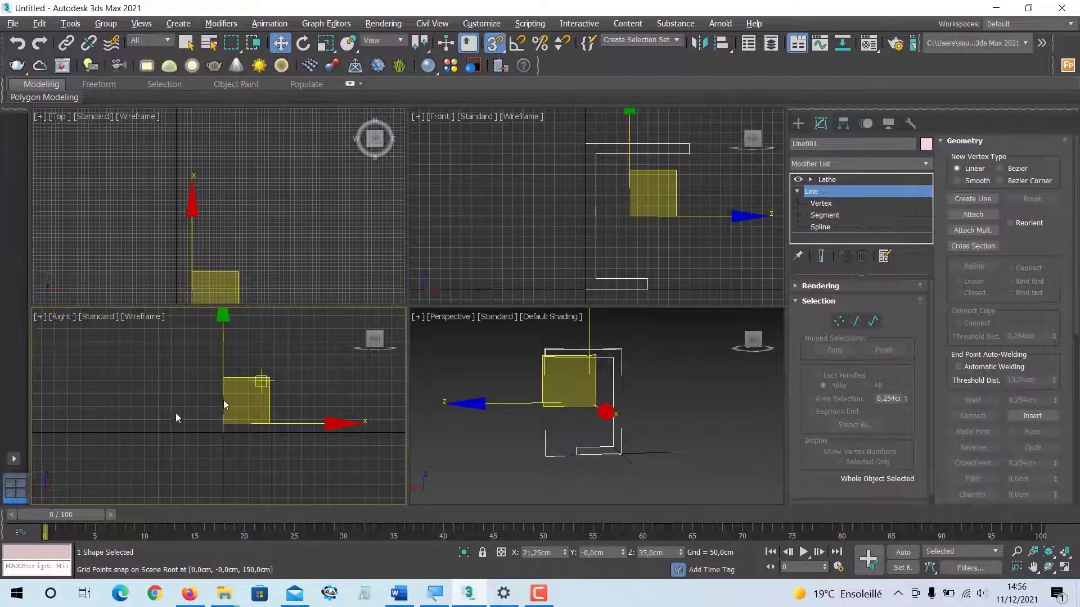
middle_drag(578, 210, 560, 206)
key(alt+w)
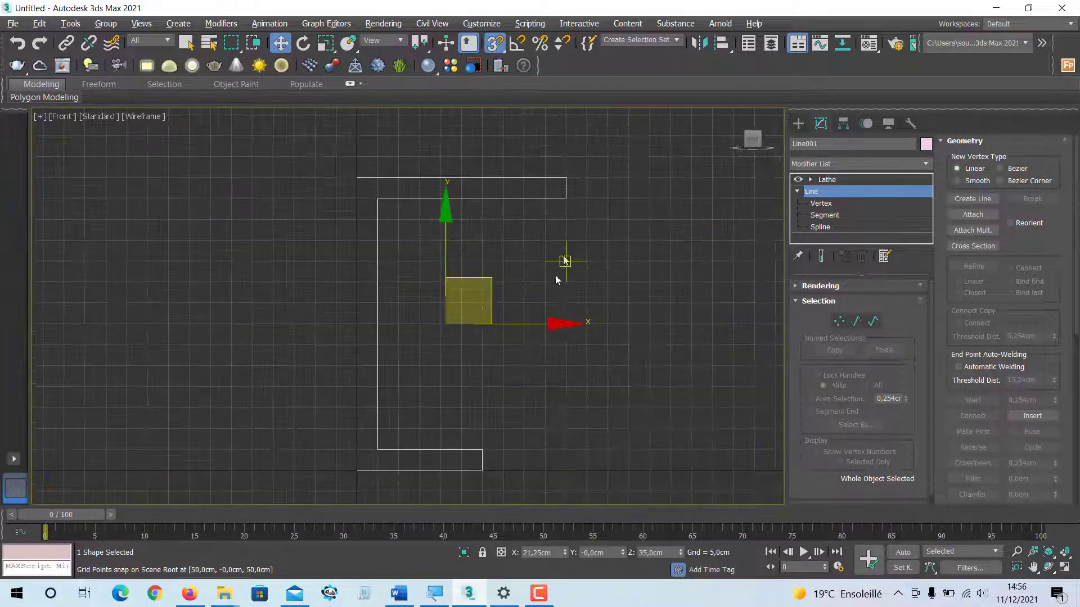
middle_drag(376, 282, 383, 271)
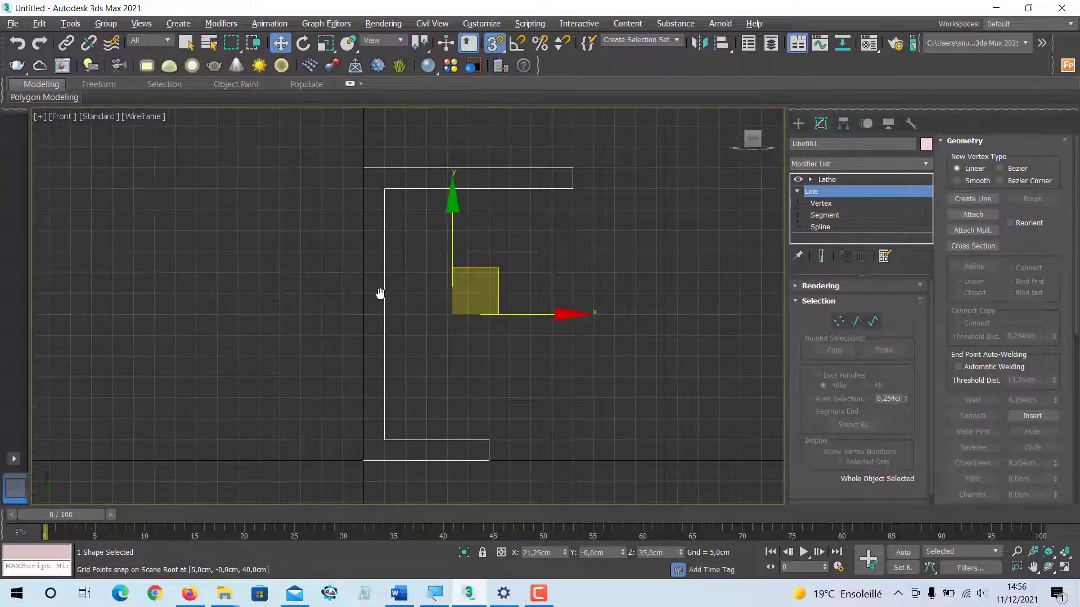
Step: Enter vertex editing of the line, turn off snapping and select the upper outer corner vertex of the tabletop
click(838, 321)
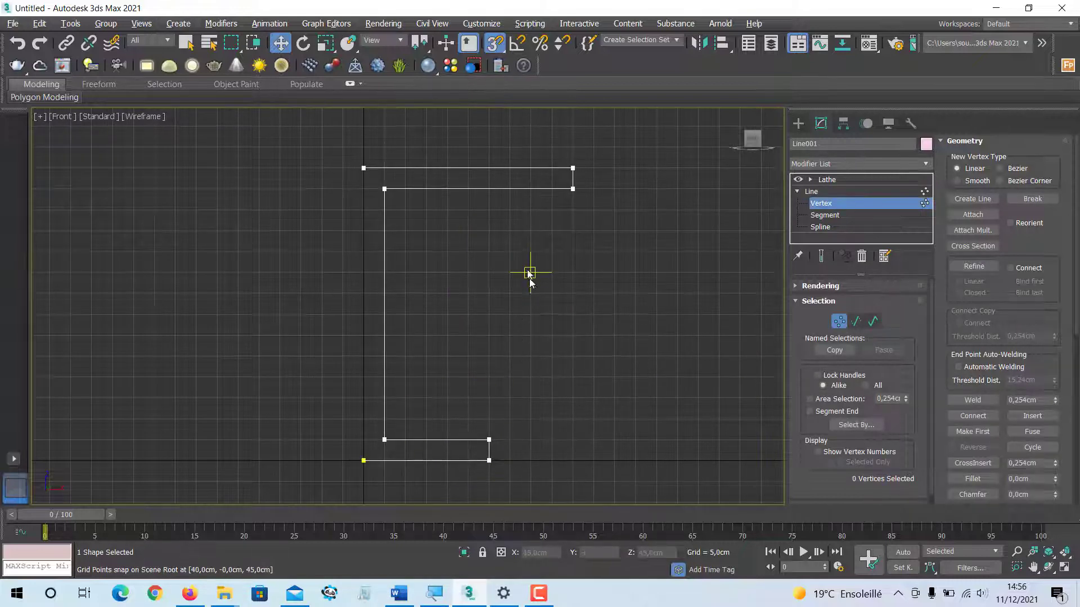
click(490, 46)
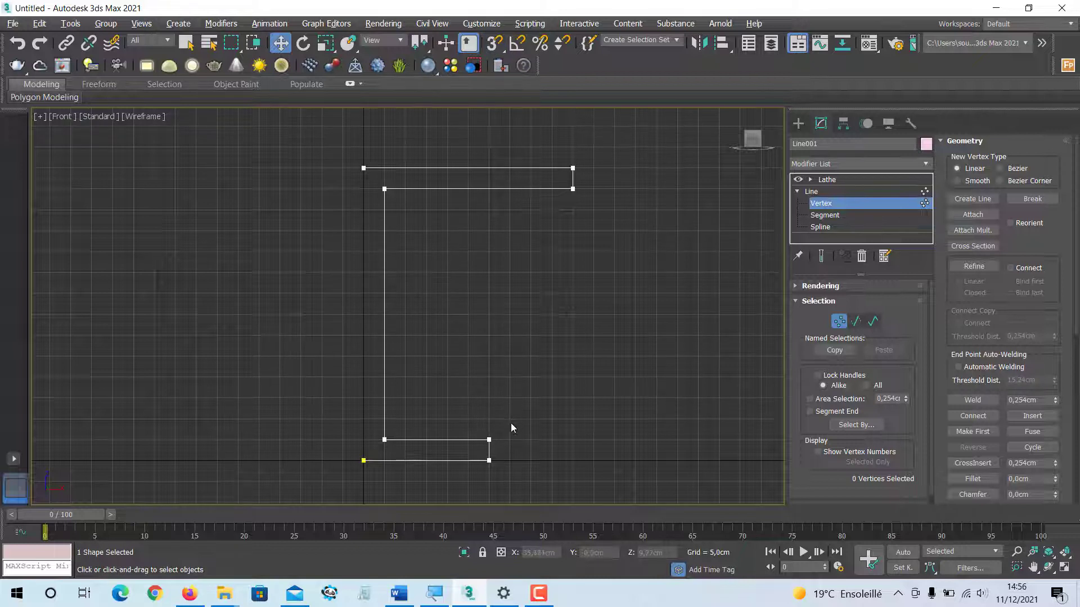
drag(592, 150, 562, 174)
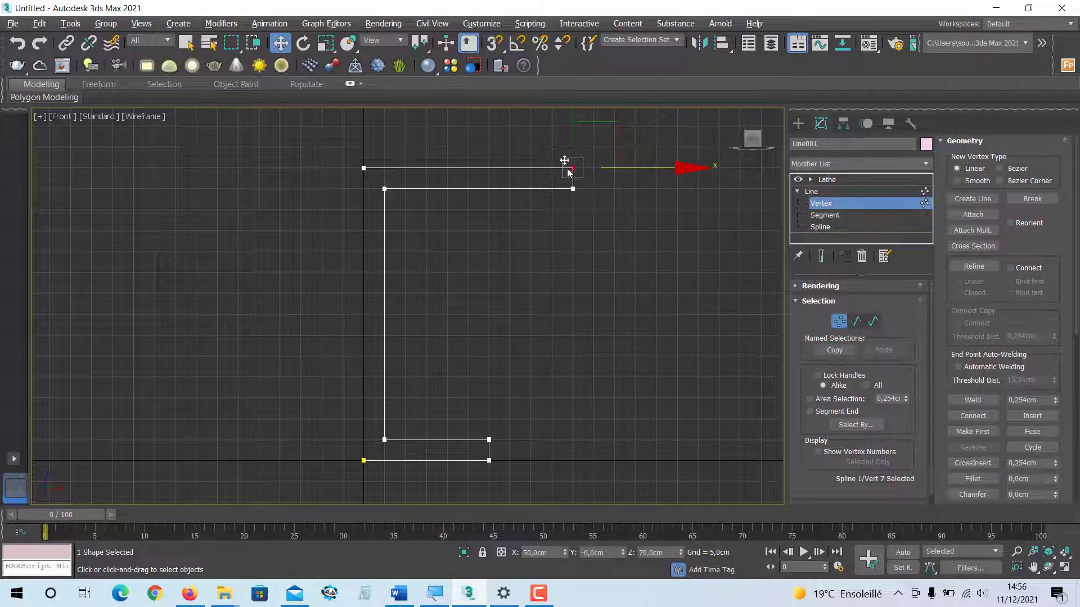
middle_drag(558, 179, 487, 256)
scroll(554, 218, up, 3)
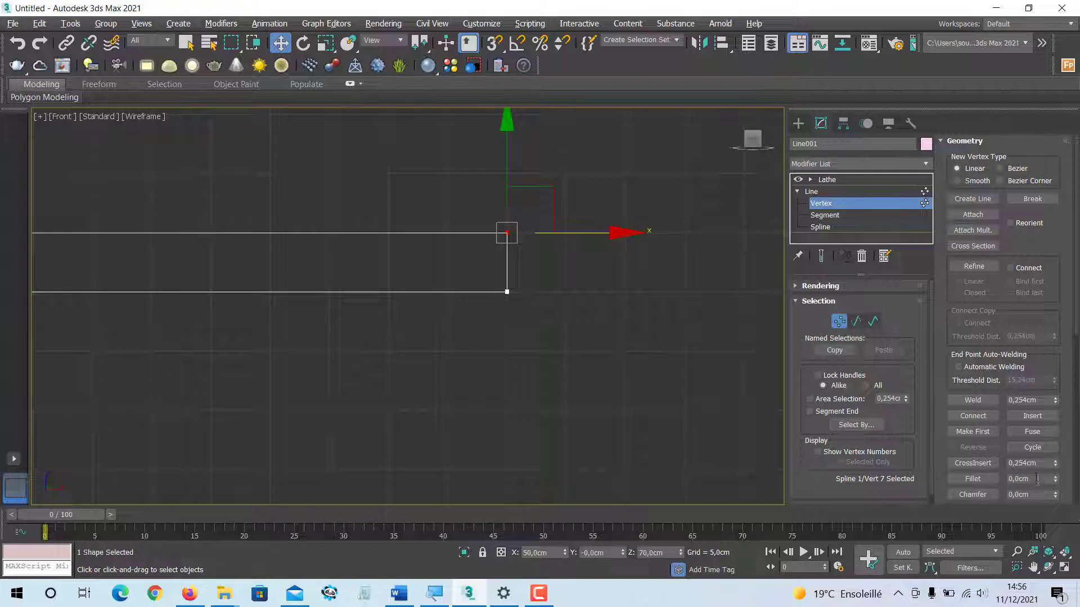
Step: Chamfer the selected upper outer corner of the tabletop profile
scroll(1006, 349, down, 5)
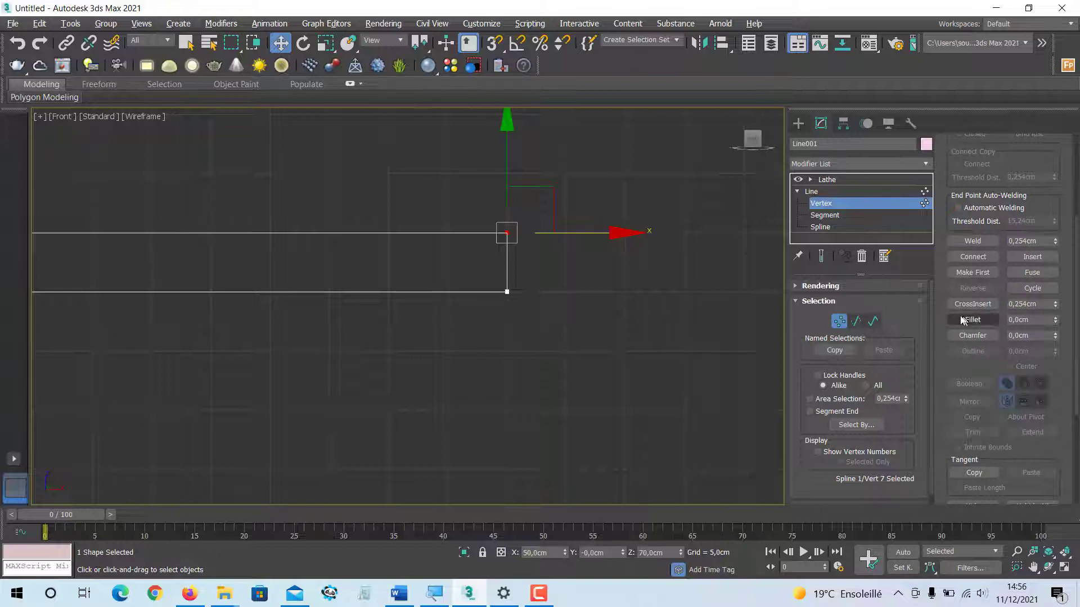
click(1045, 336)
click(976, 336)
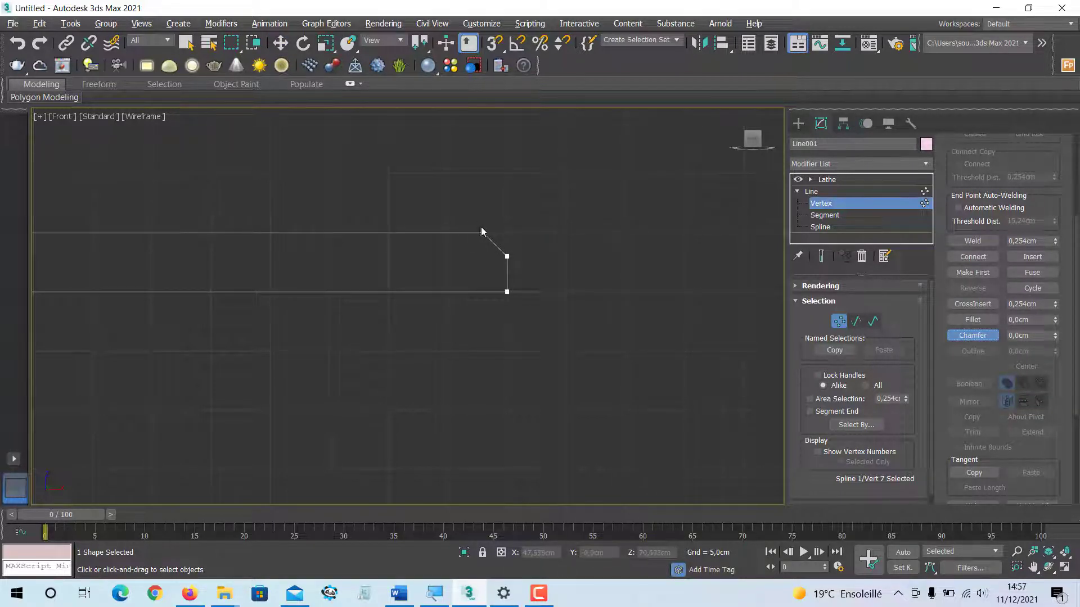
scroll(480, 230, up, 5)
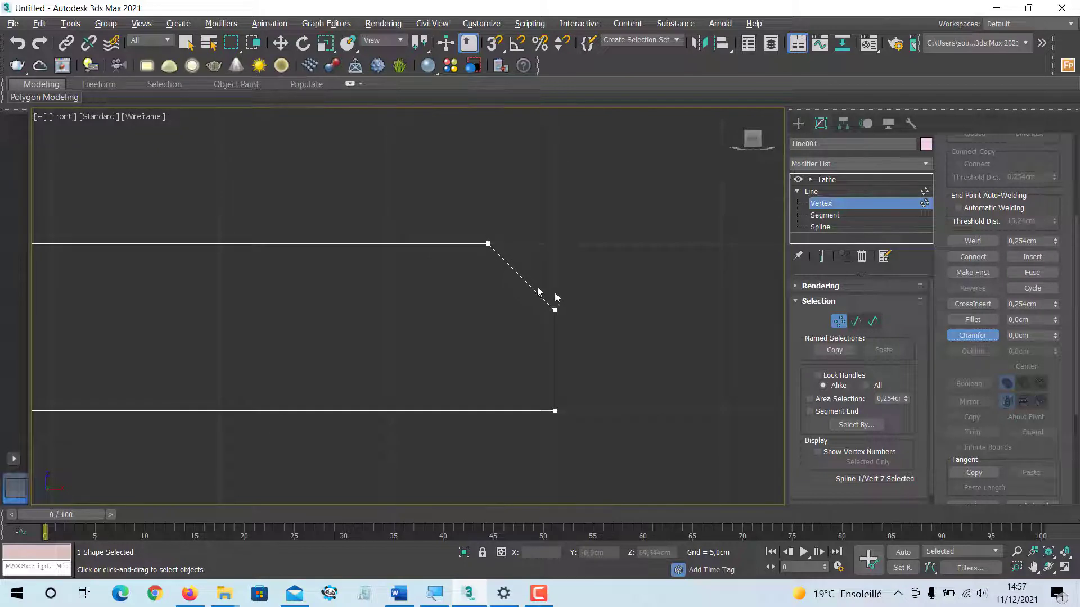
Step: Chamfer the tabletop profile's lower outer corner by 2 cm, and select the vertex where the upper chamfer meets the top edge
middle_drag(558, 376, 557, 353)
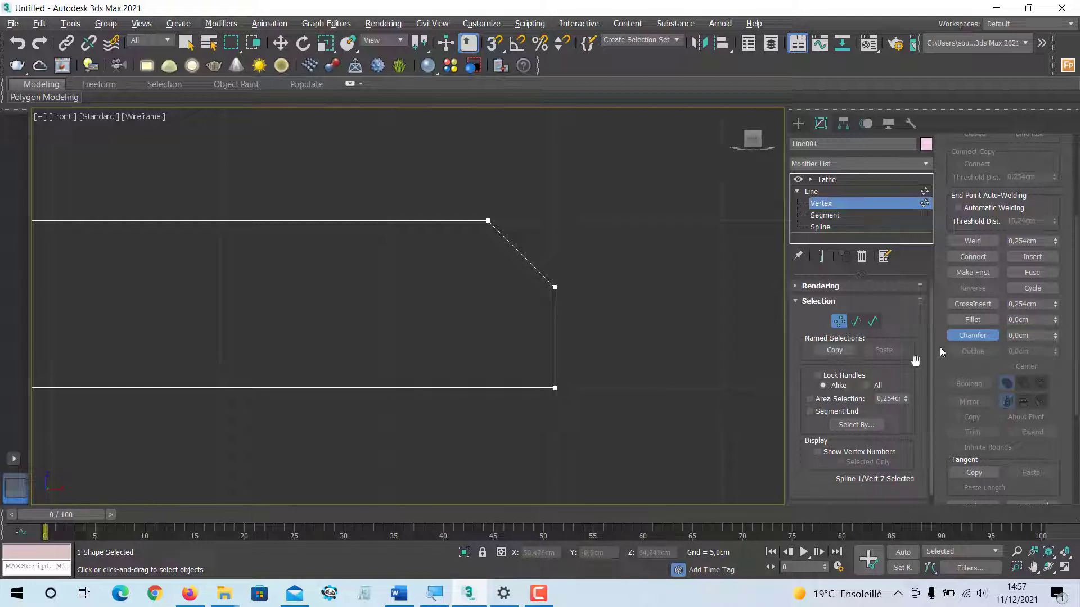
click(972, 336)
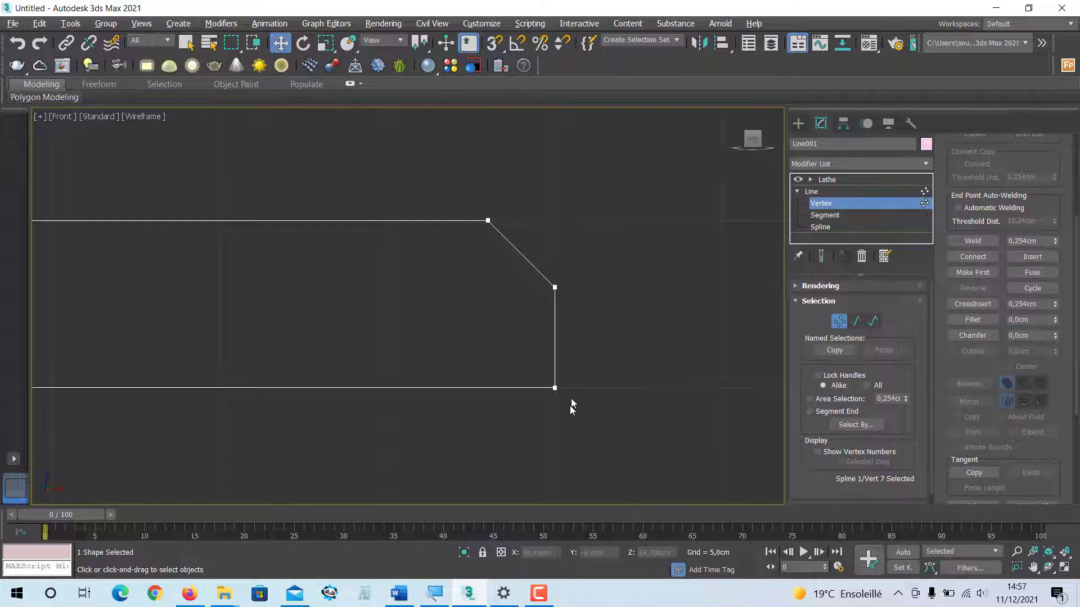
click(555, 387)
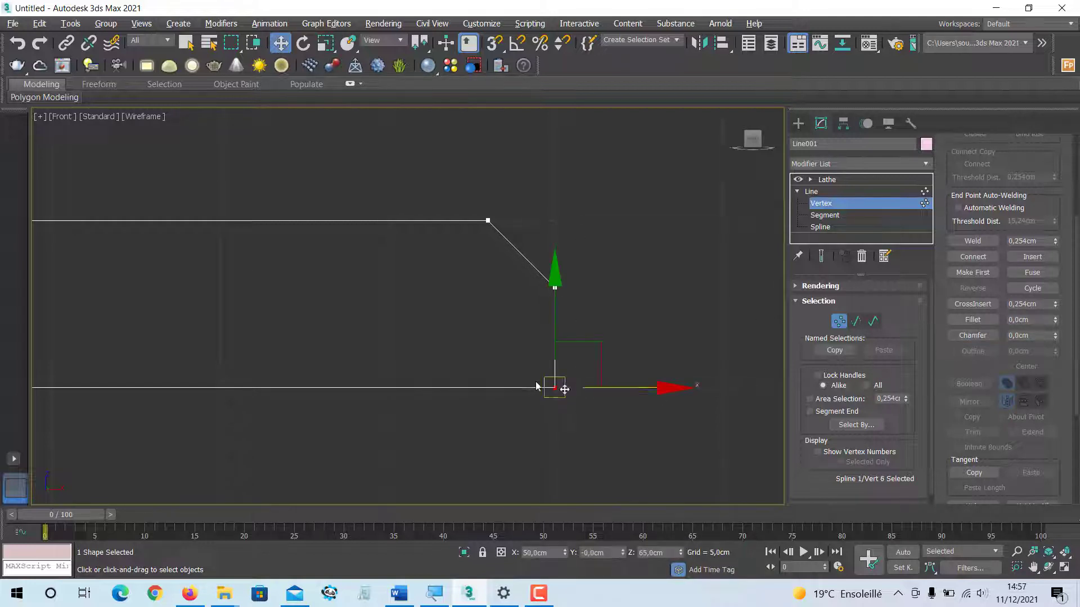
double_click(1037, 332)
text(2)
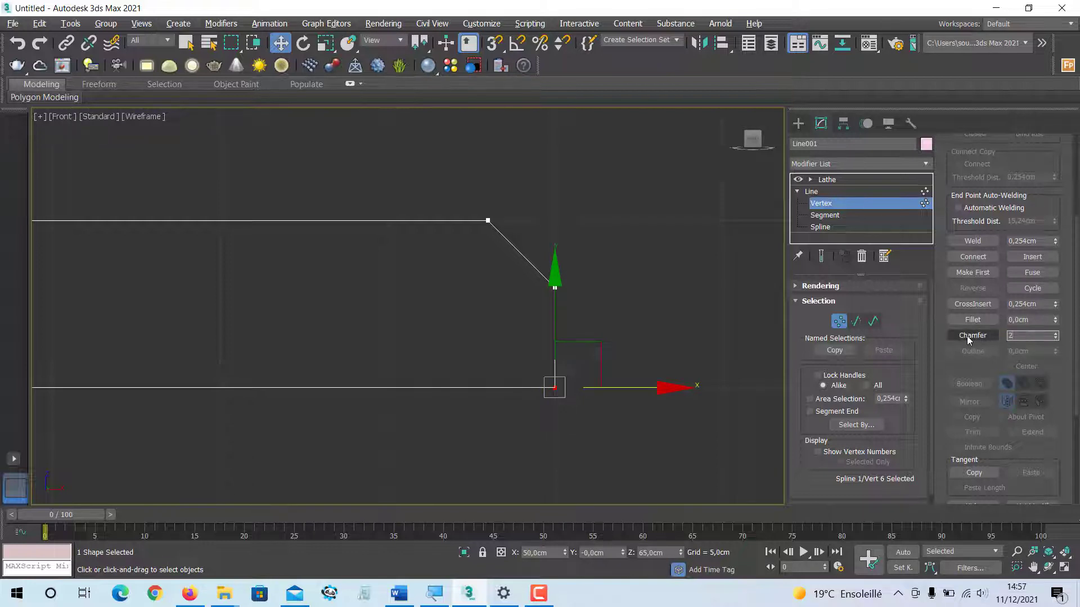
click(966, 335)
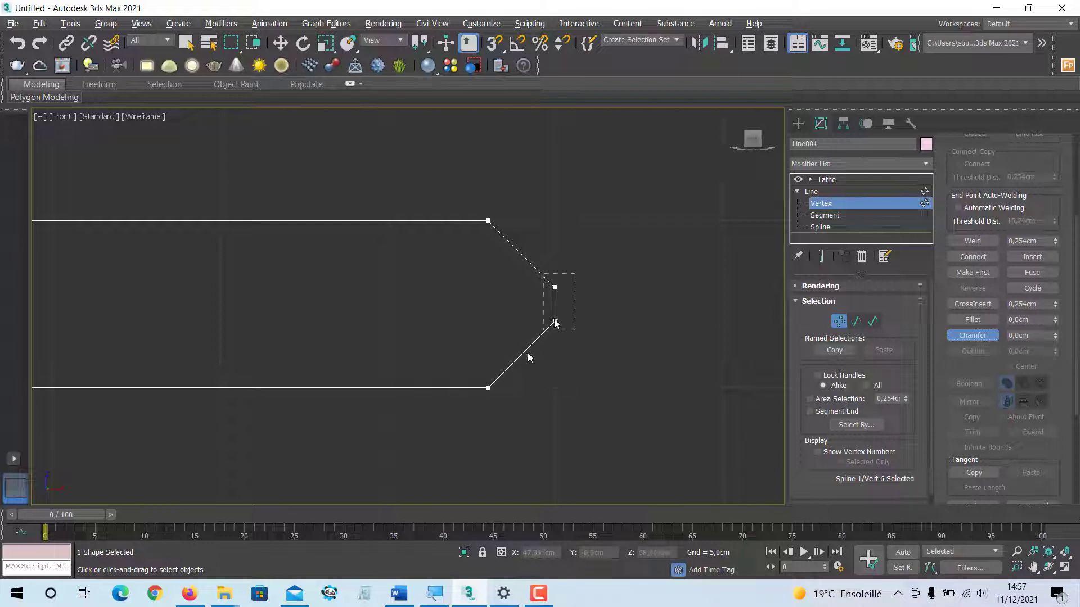
drag(527, 352, 526, 354)
click(487, 221)
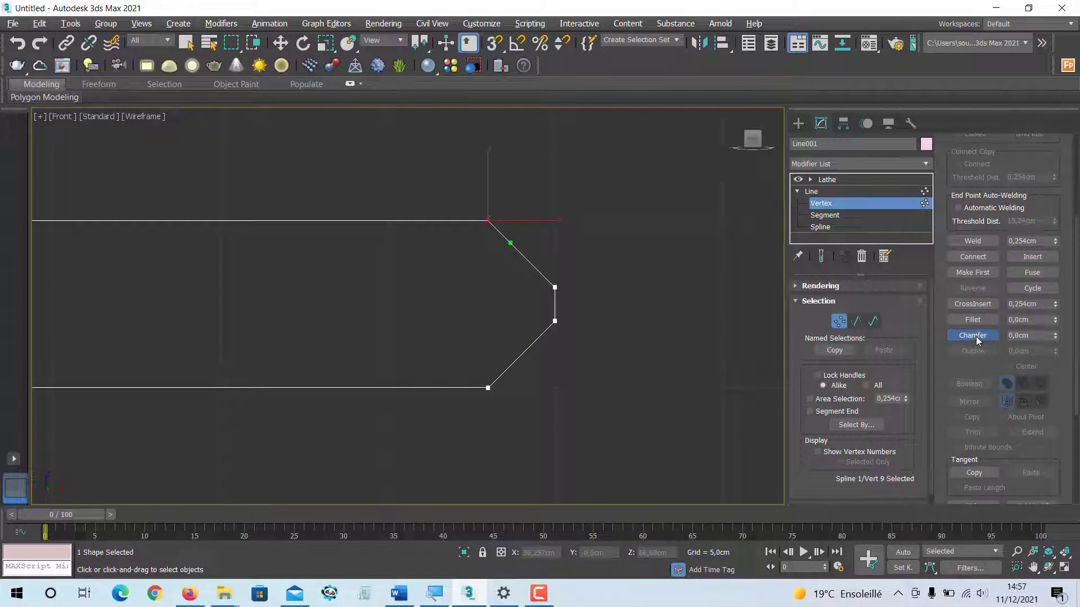
drag(1037, 337, 991, 340)
text(1)
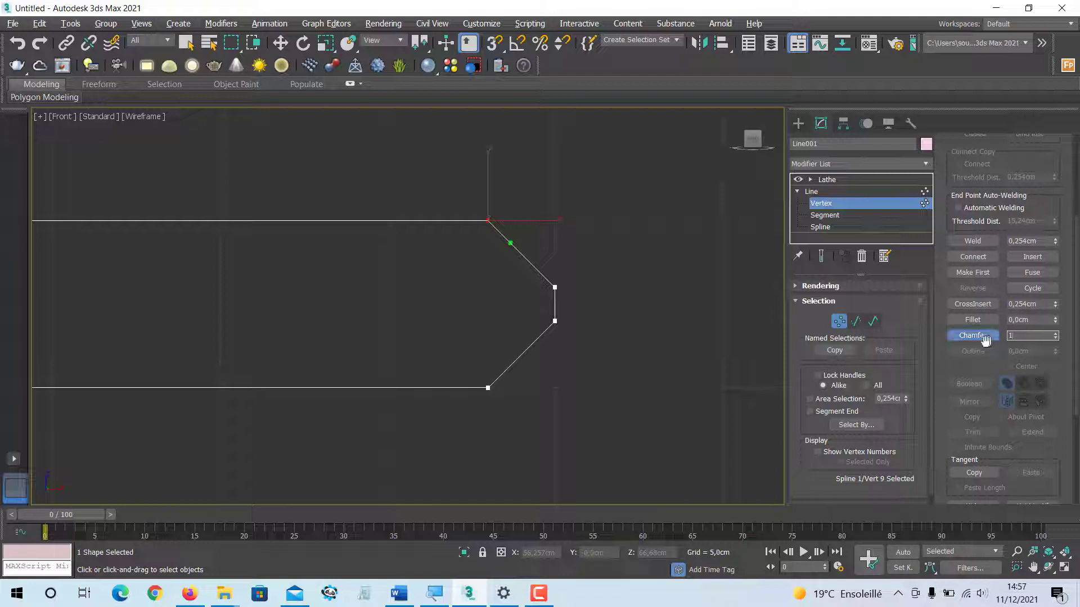
key(Return)
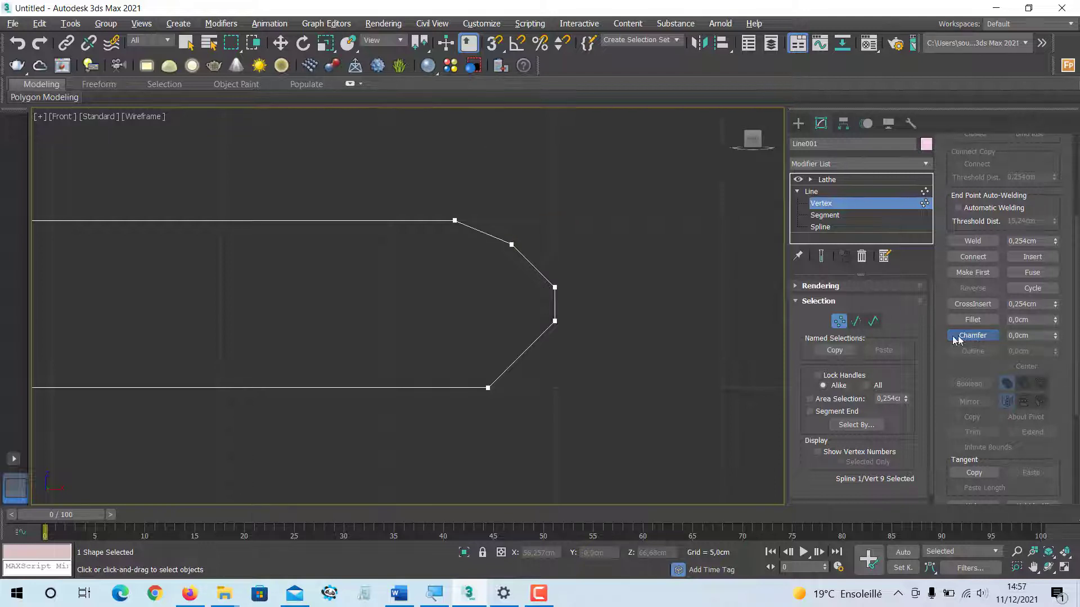
key(ctrl+z)
Step: Fillet the vertex where the tabletop's upper chamfer meets the top edge by 1 cm
drag(1033, 322, 993, 324)
text(1)
key(Return)
click(973, 320)
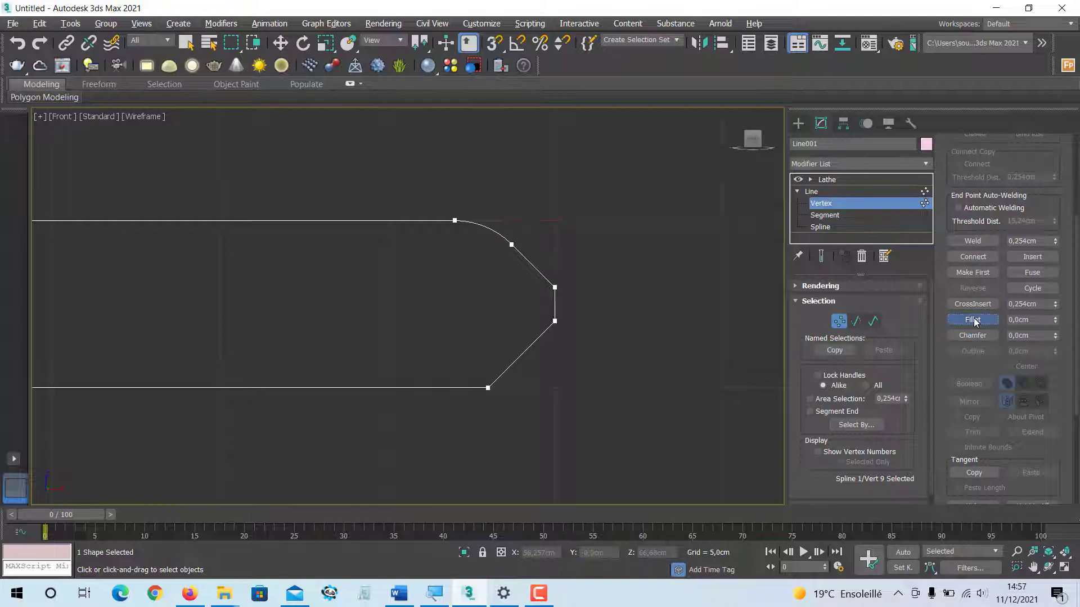
Step: Fillet the vertex where the lower chamfer meets the tabletop's underside by 1 cm
drag(449, 410, 495, 377)
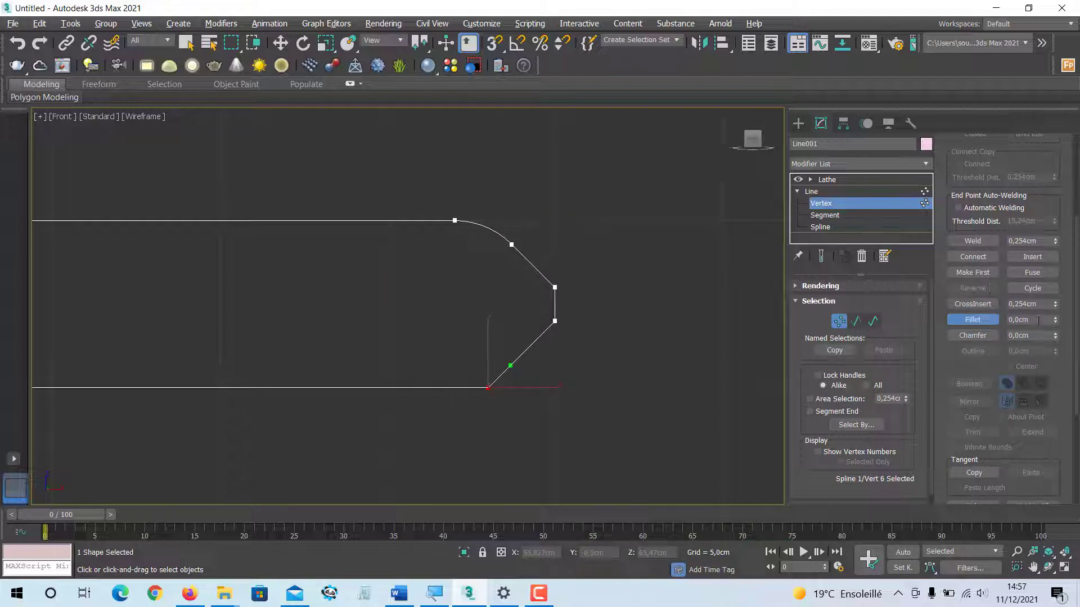
drag(1028, 322, 970, 326)
text(1)
key(Return)
key(w)
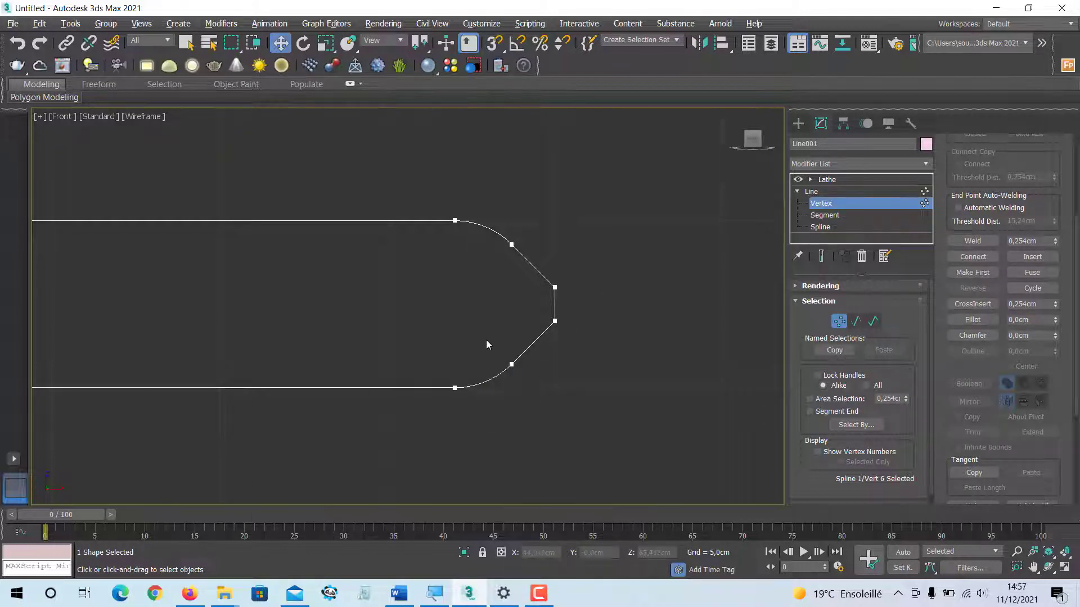
Step: Chamfer the inner corner vertex where the column meets the underside of the tabletop
scroll(485, 340, down, 2)
scroll(436, 350, down, 2)
middle_drag(424, 363, 581, 301)
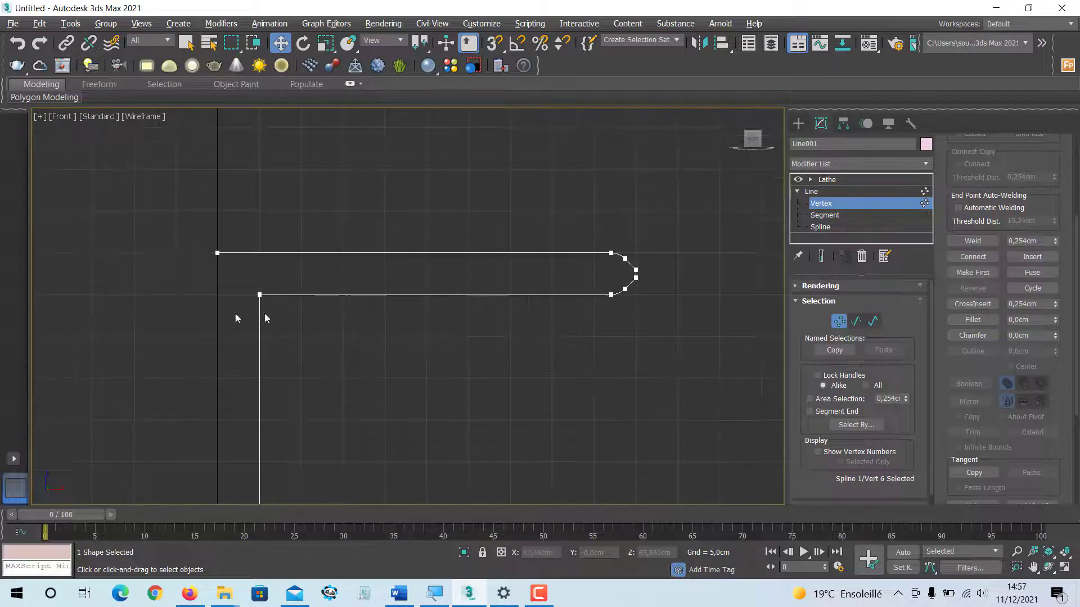
drag(233, 329, 289, 282)
scroll(332, 311, up, 5)
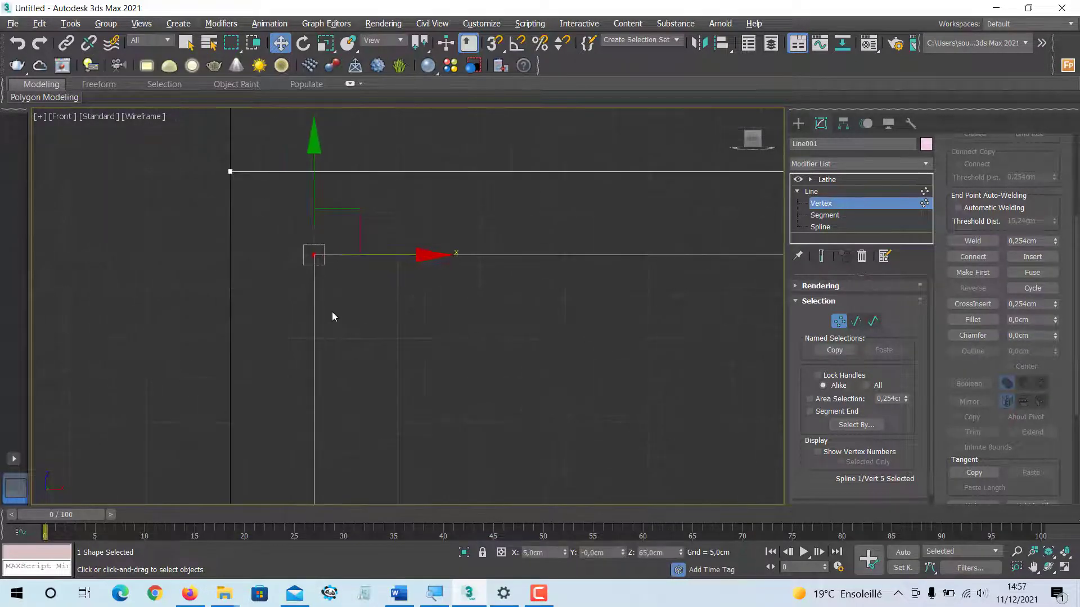
click(1036, 336)
click(967, 336)
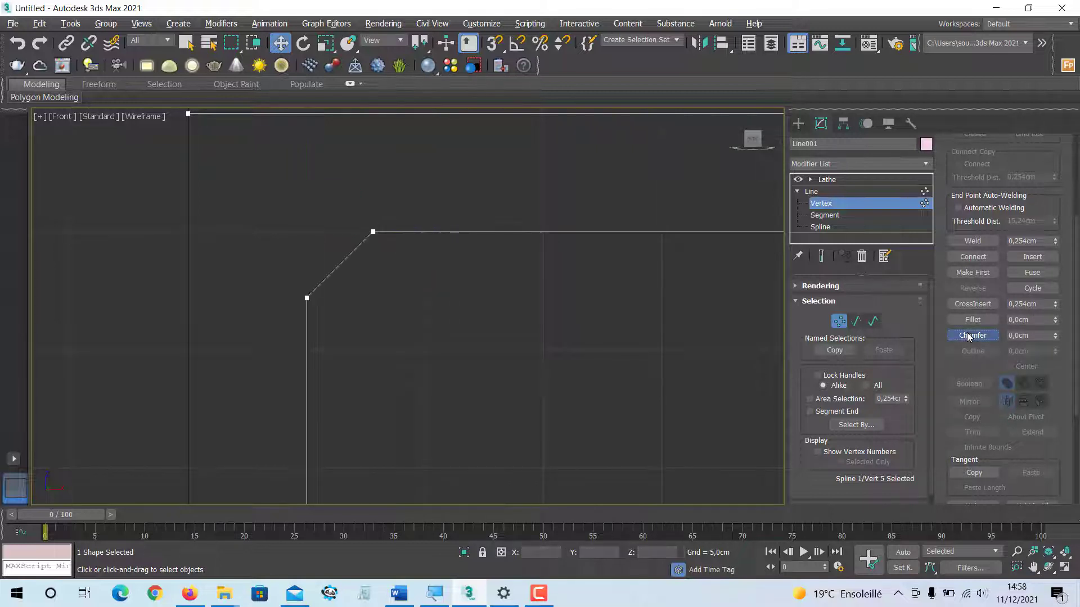
Step: Select the upper outer corner vertex of the table's base in the profile
scroll(534, 380, down, 4)
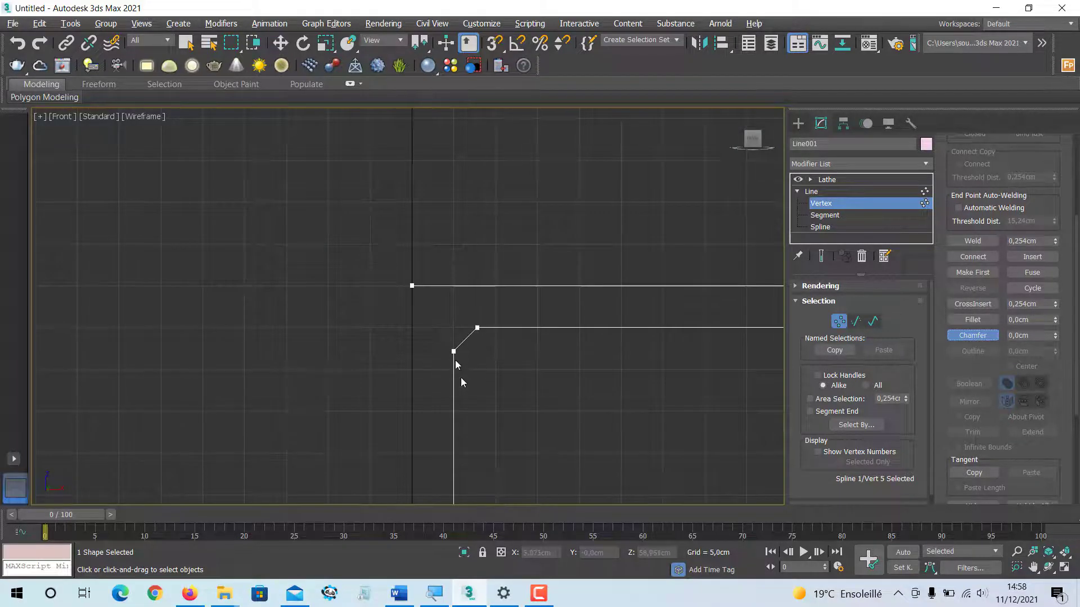
scroll(460, 377, down, 5)
middle_drag(513, 402, 496, 368)
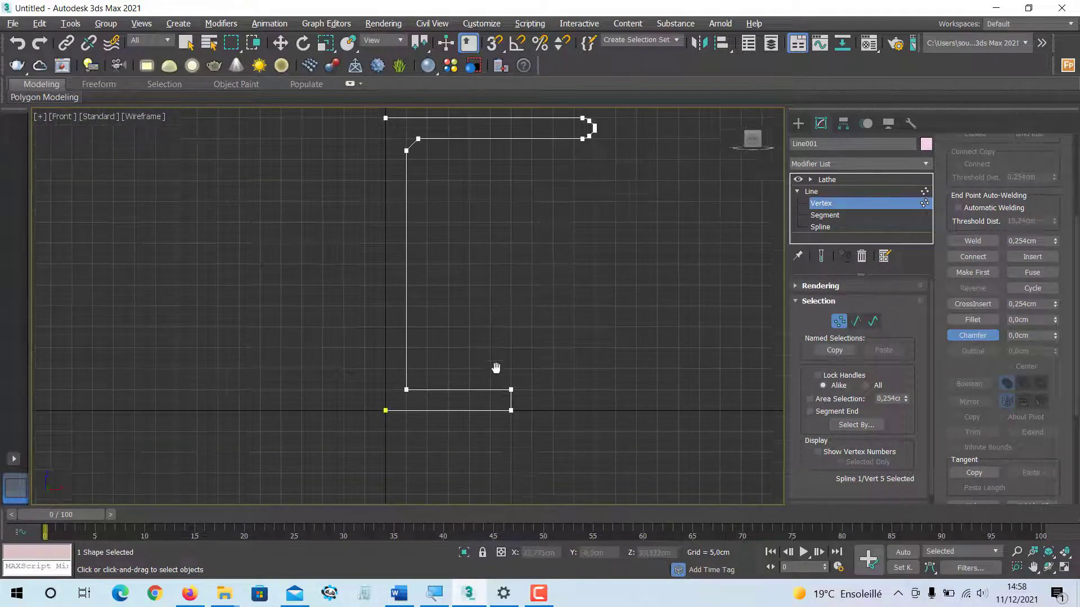
scroll(527, 410, up, 5)
drag(503, 336, 453, 381)
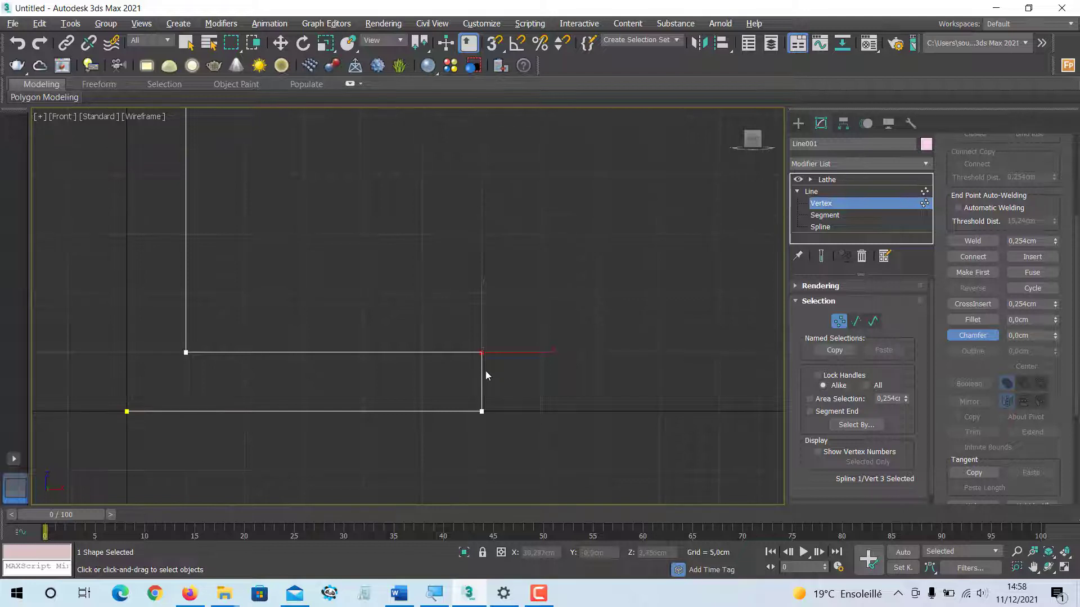
scroll(483, 371, up, 2)
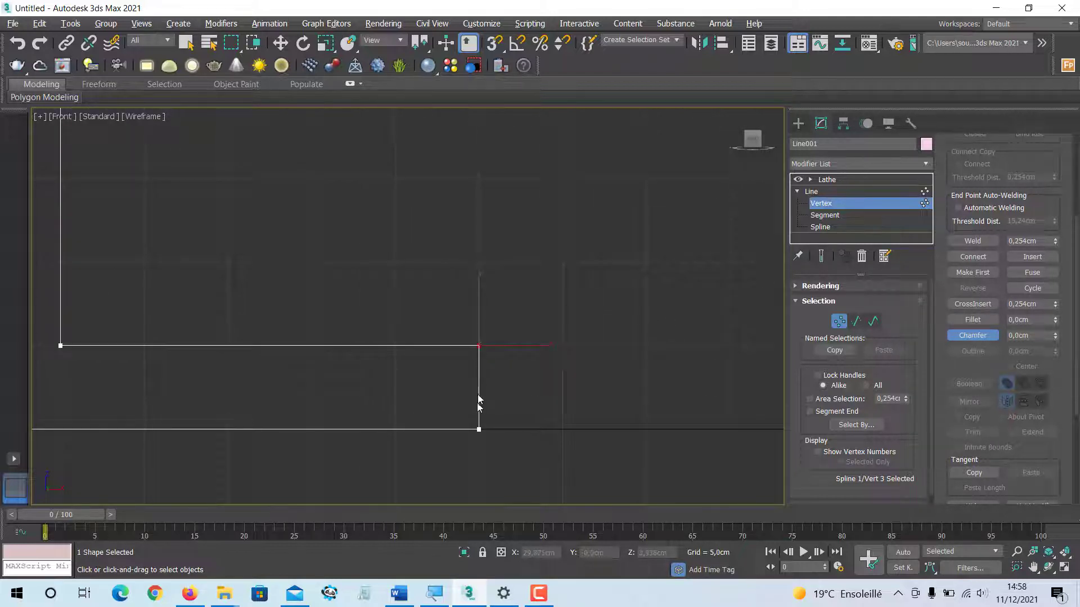
Step: Set the home grid spacing to 1 cm and turn off Inhibit Grid Subdivision Below Grid Spacing
right_click(495, 50)
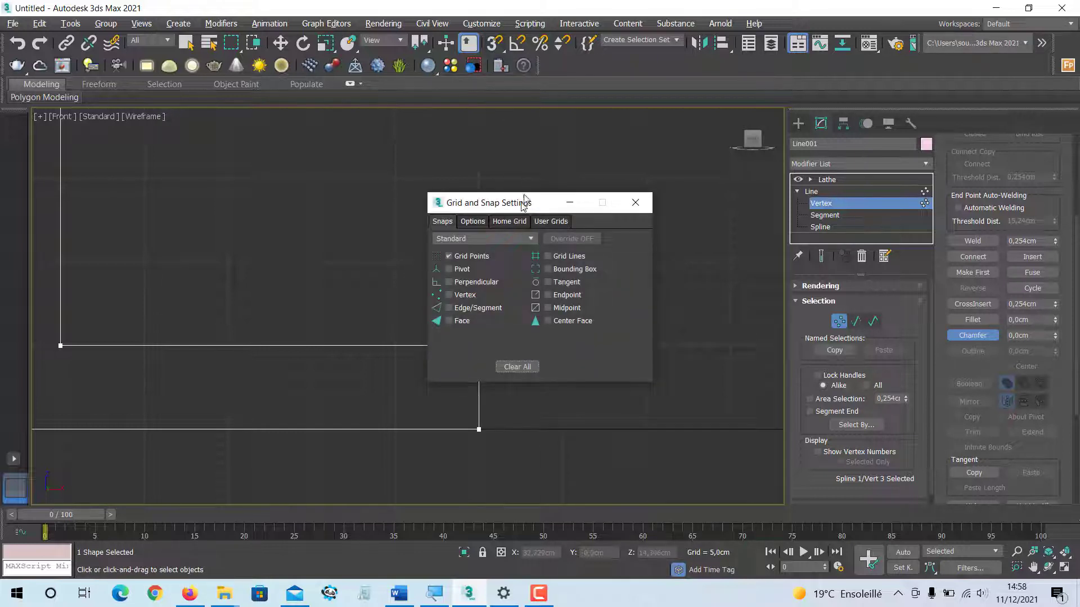
click(508, 225)
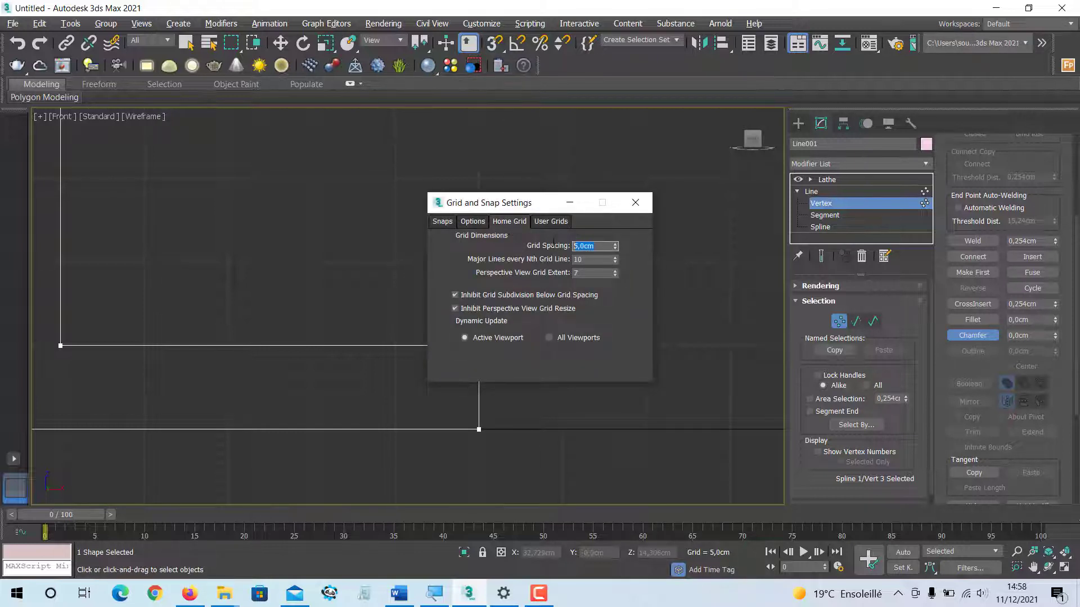
click(582, 298)
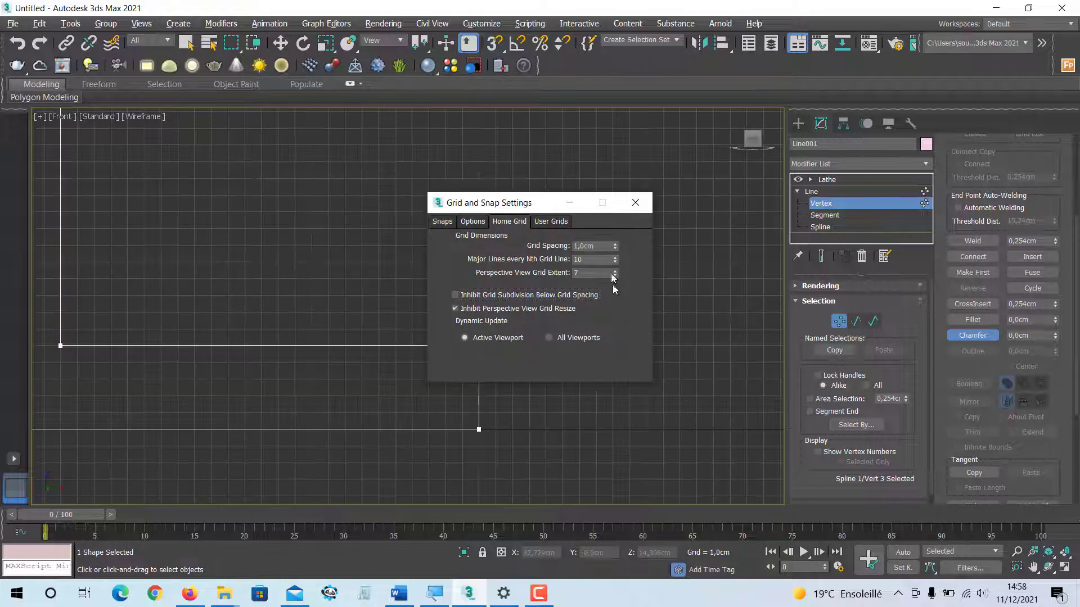
click(636, 203)
scroll(487, 382, up, 5)
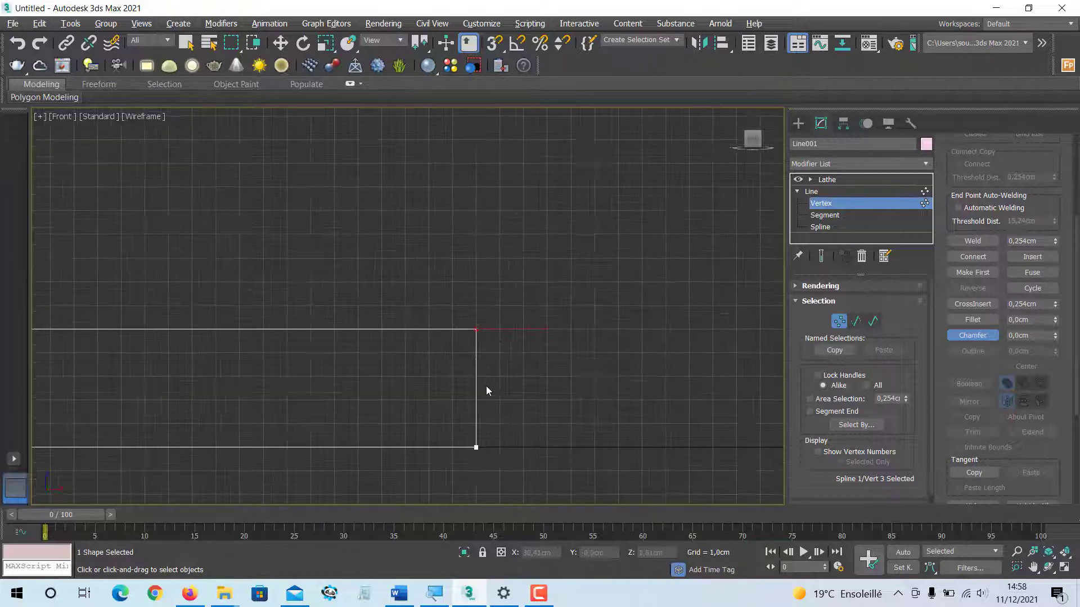
scroll(479, 402, down, 2)
scroll(478, 403, down, 2)
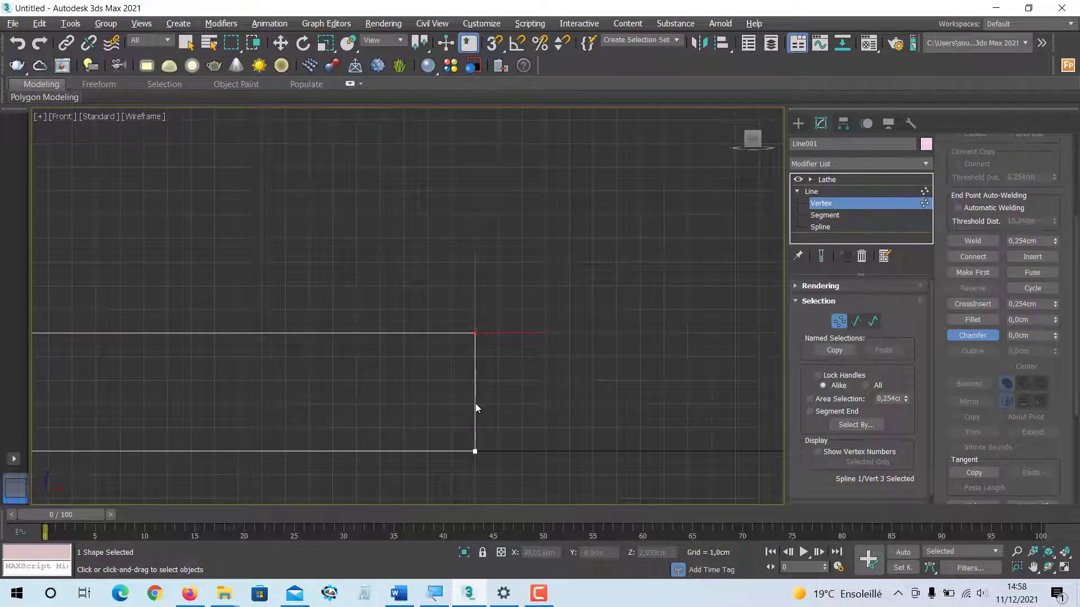
scroll(476, 402, up, 2)
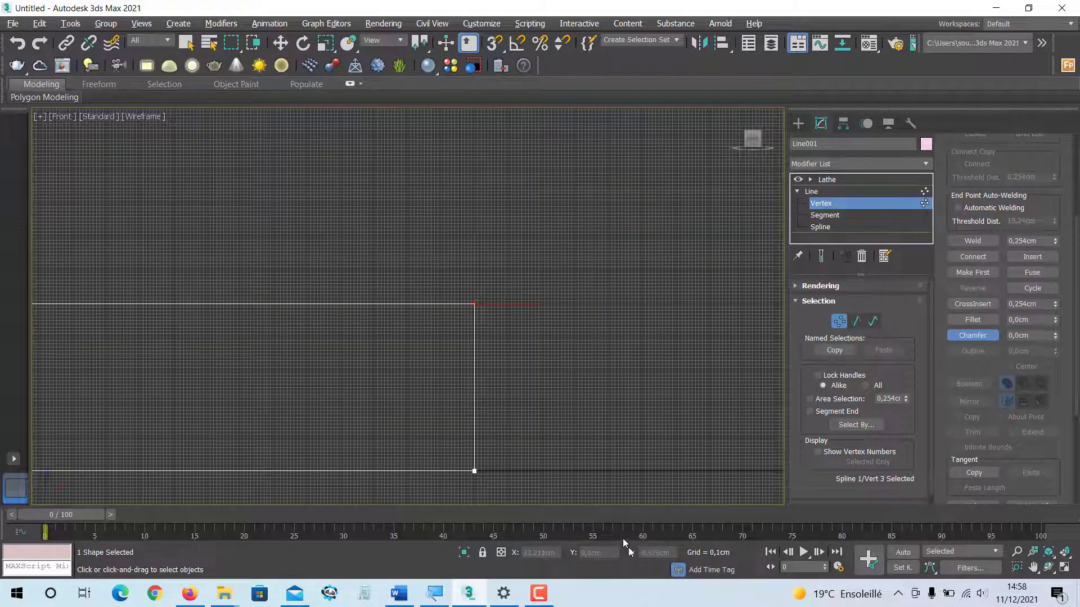
scroll(538, 445, down, 1)
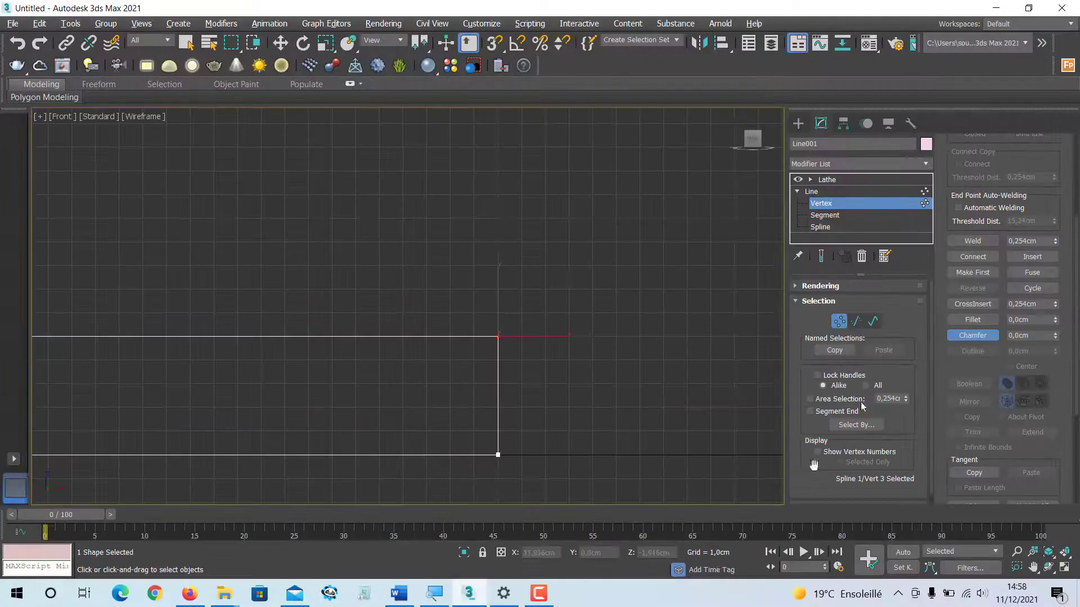
Step: Turn on grid-point snapping and use Refine to add four vertices along the base's outer vertical edge at 1, 2, 3 and 4 cm height
key(w)
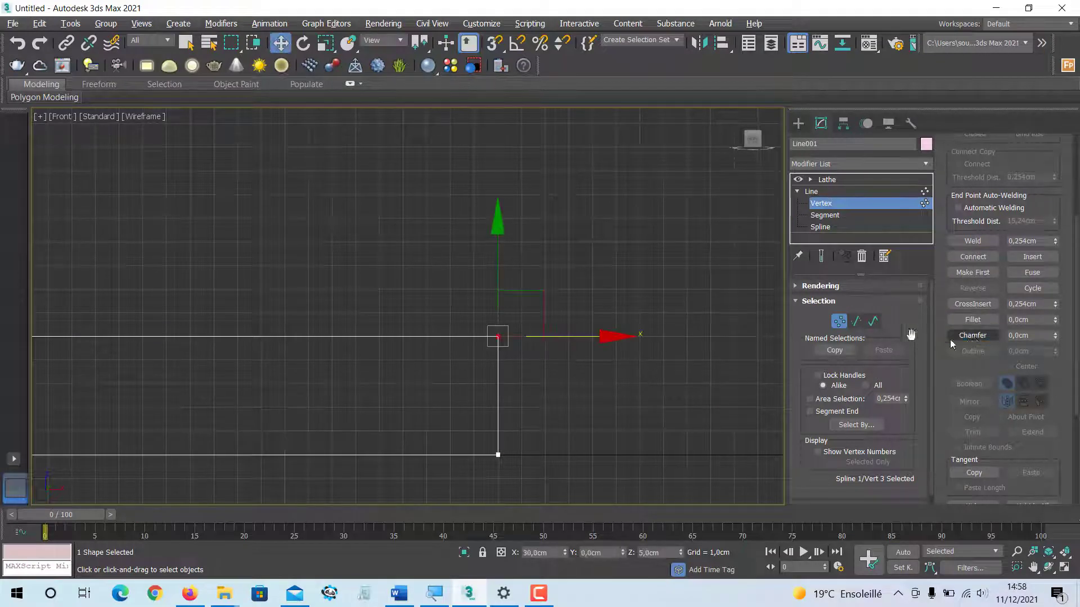
click(495, 47)
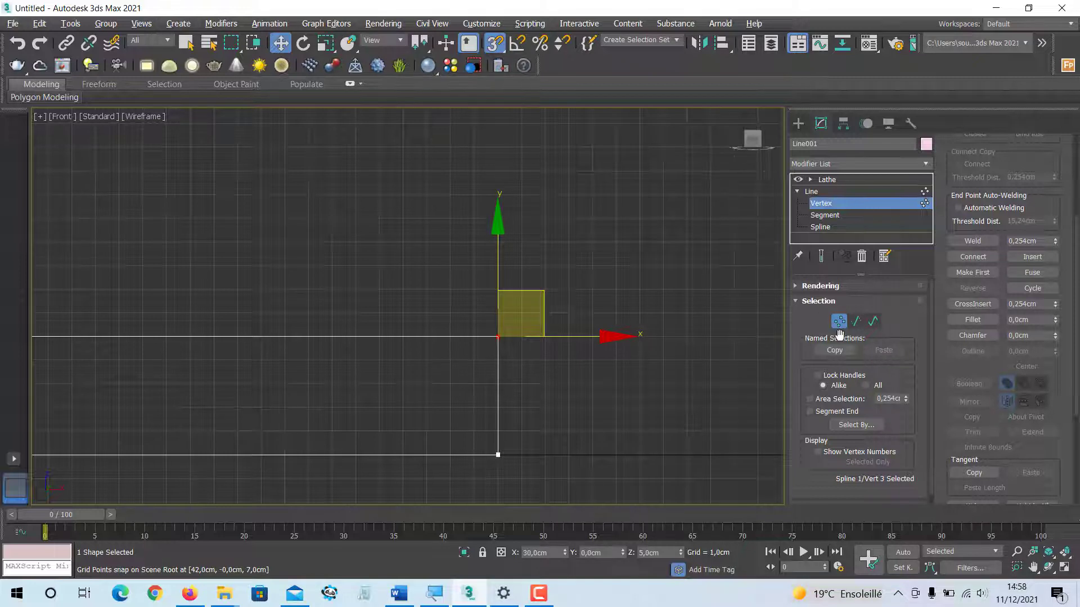
scroll(1012, 281, up, 5)
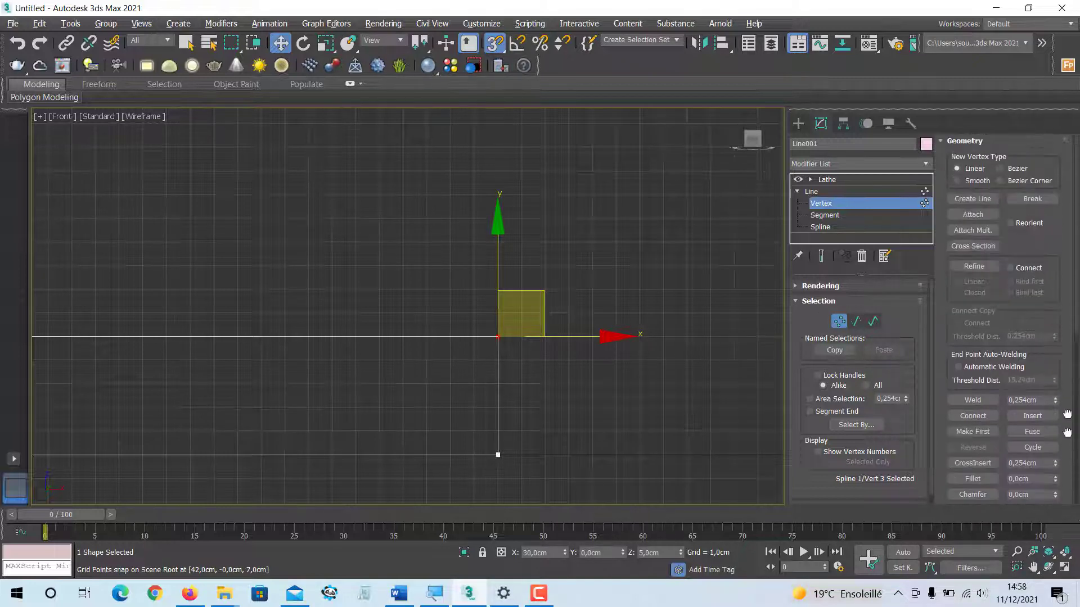
click(980, 269)
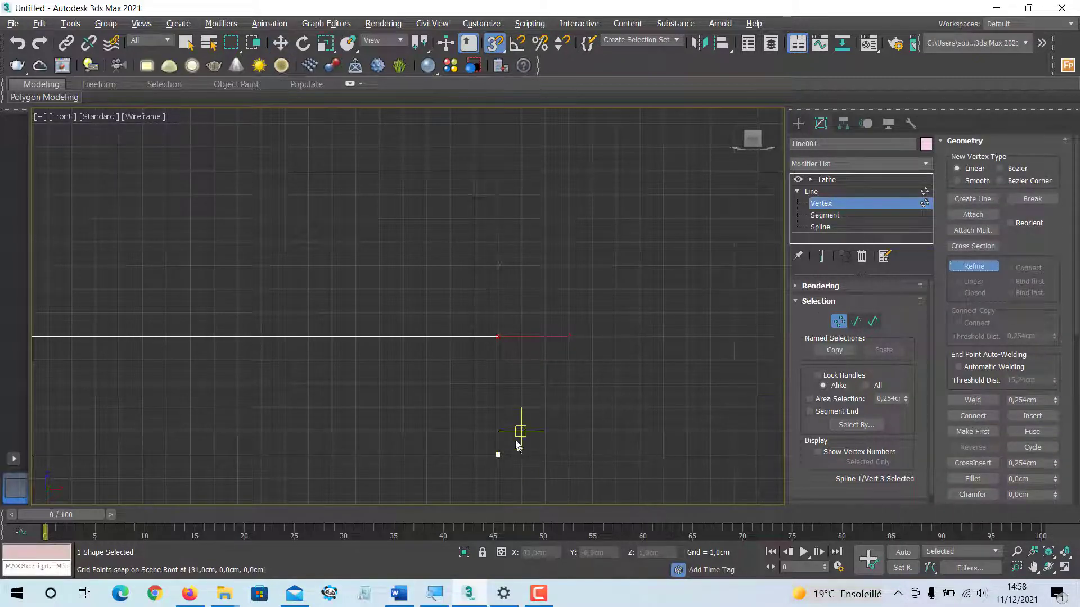
click(497, 431)
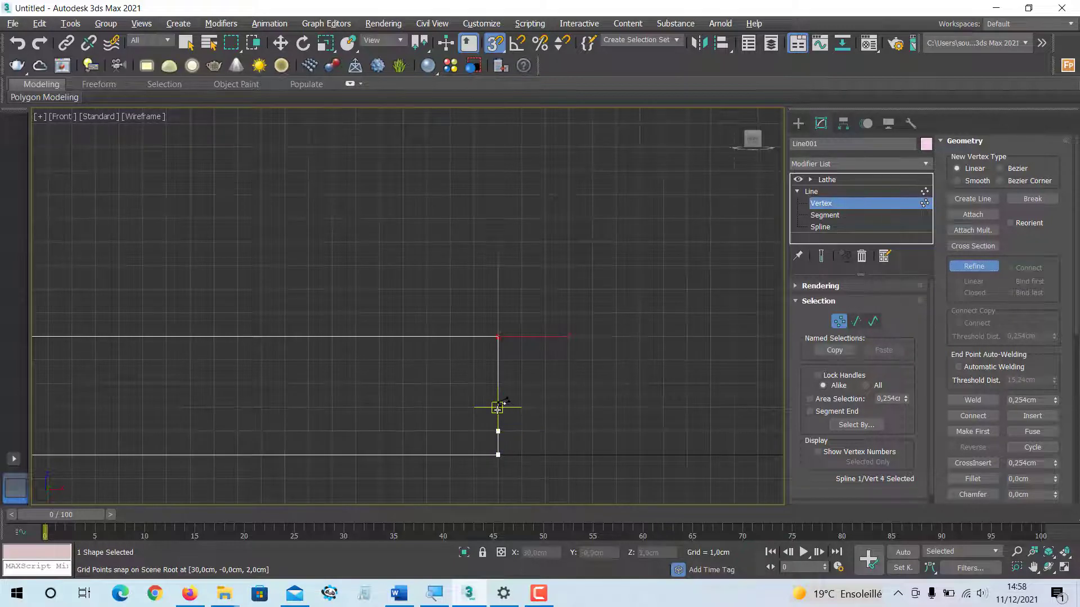
click(498, 407)
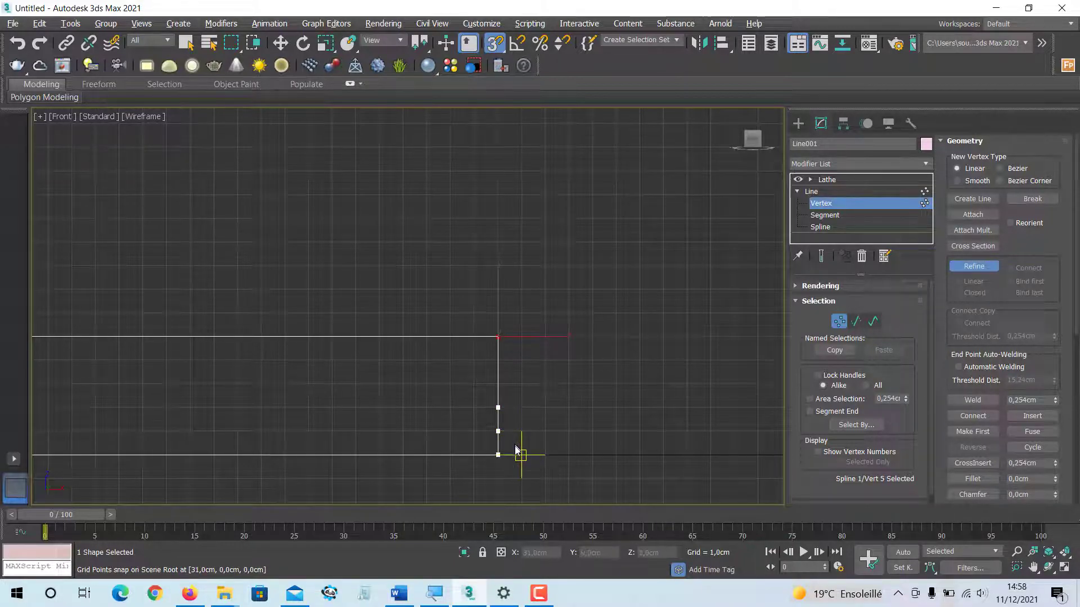
click(498, 384)
click(505, 352)
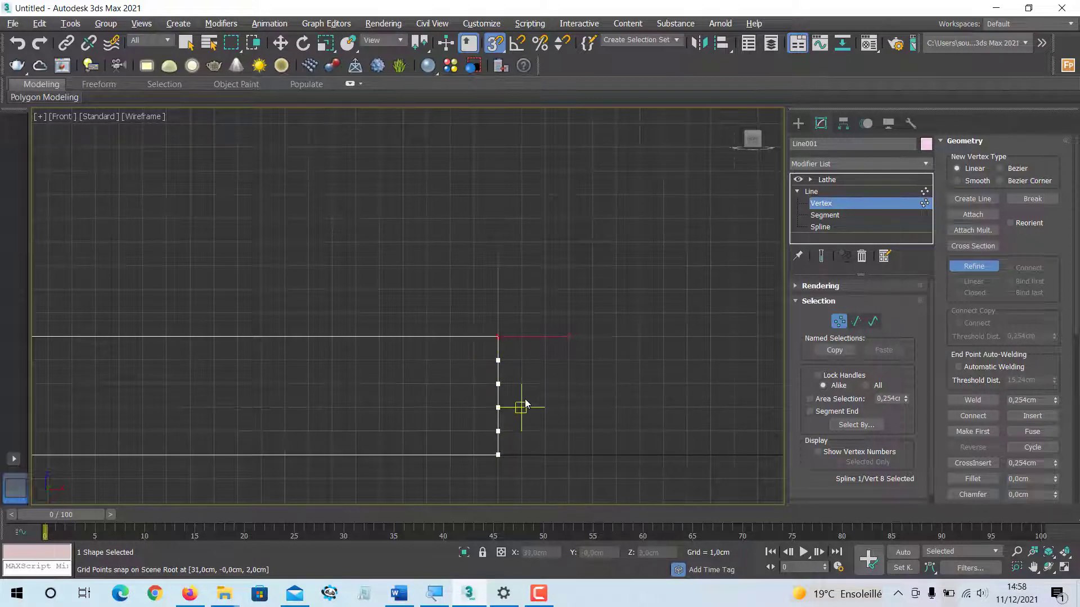
click(976, 268)
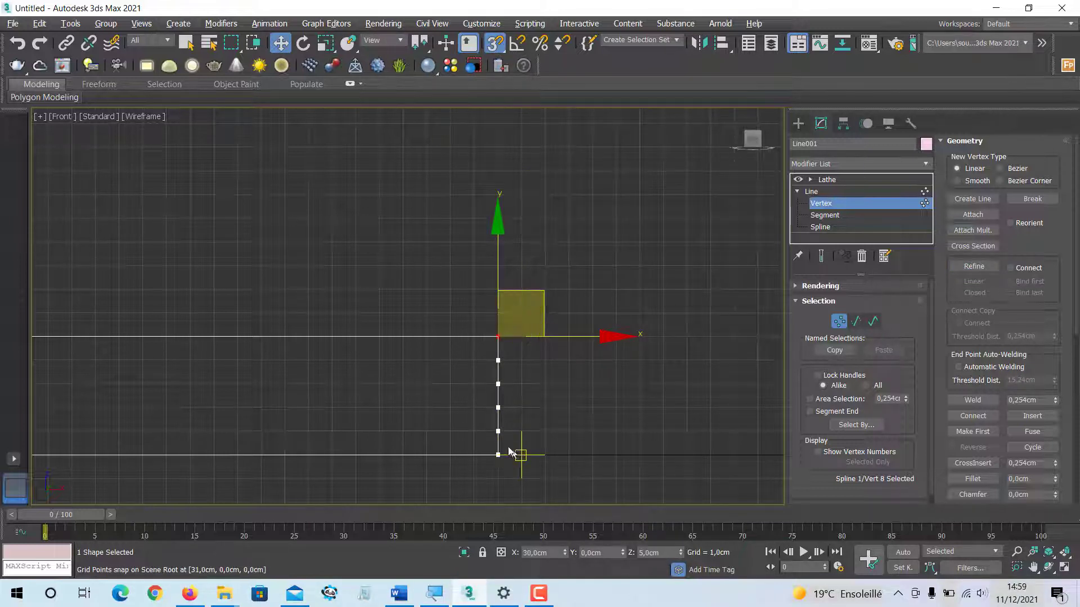
Step: Move the two middle vertices of the base's outer edge, at 2 and 3 cm height, inward to X 28 cm
click(498, 408)
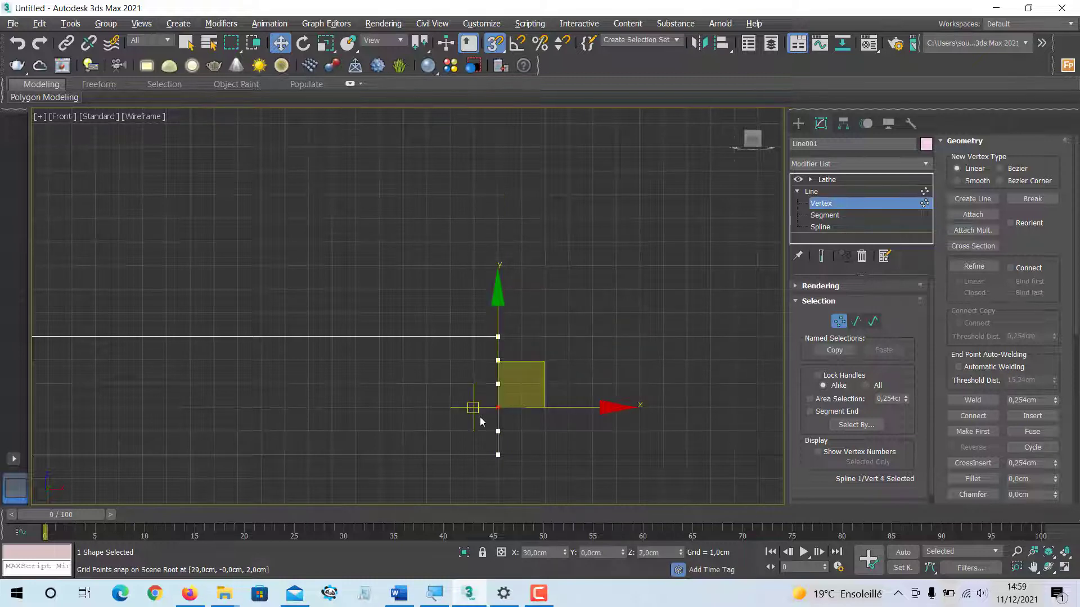
drag(601, 406, 451, 385)
click(499, 386)
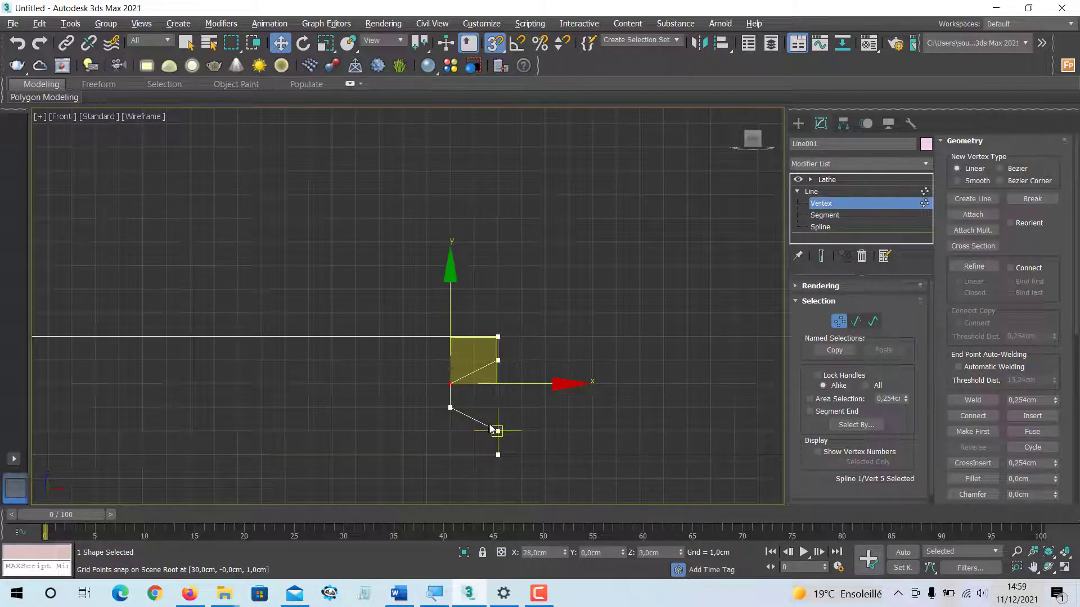
Step: Move the base's two top outer vertices inward to X 26 cm and lower the vertices at heights 4 and 2 cm by 1 cm to square the steps
drag(520, 349, 494, 373)
drag(600, 362, 403, 356)
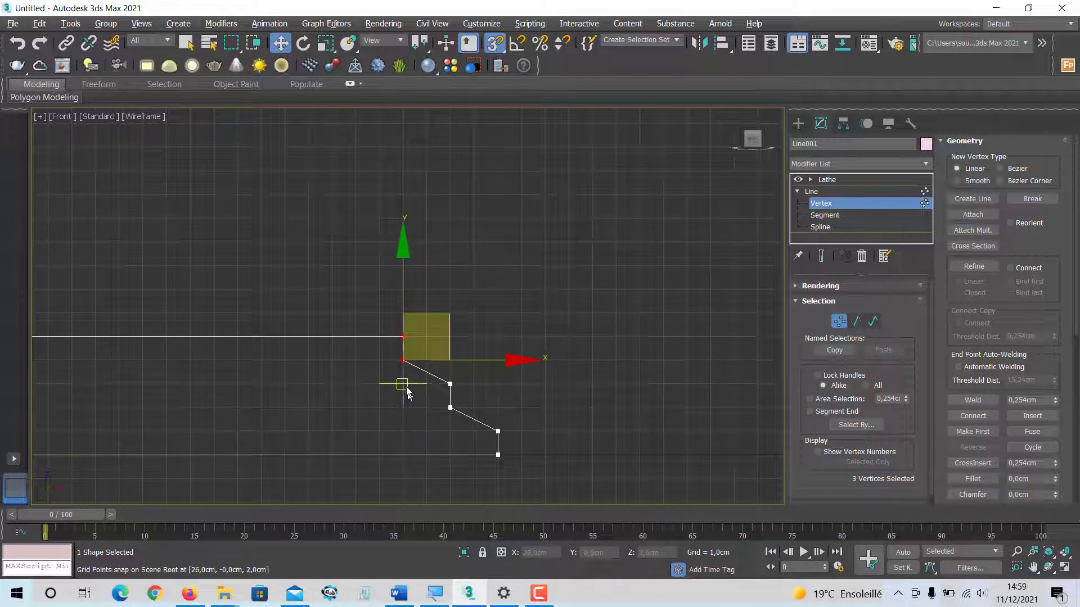
click(408, 360)
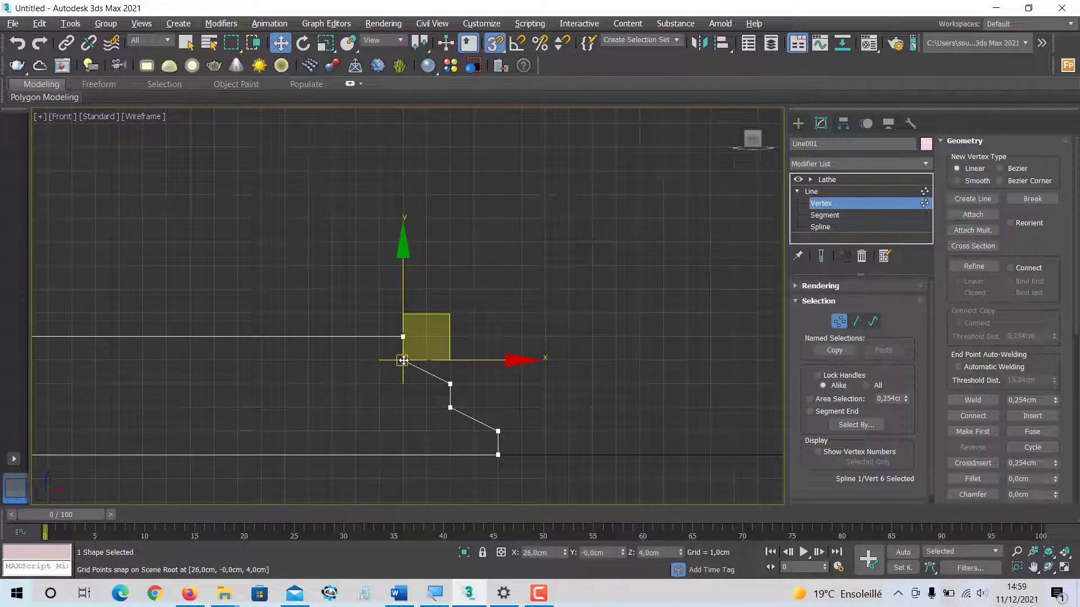
drag(402, 357, 451, 432)
click(451, 409)
click(569, 363)
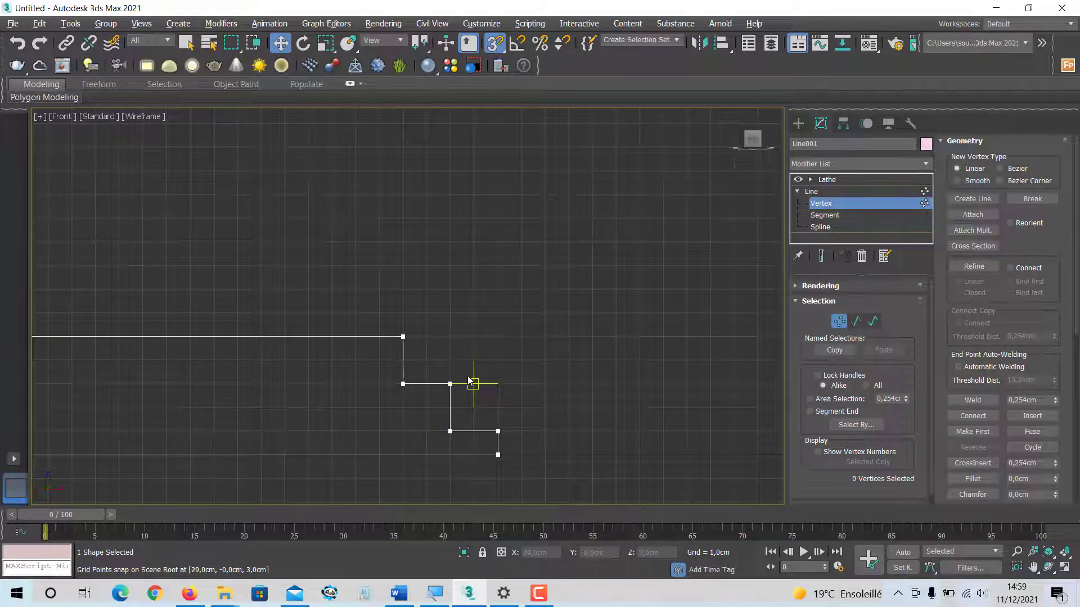
Step: Try to refine the risers of the base's middle and upper steps with one midpoint vertex each
click(974, 266)
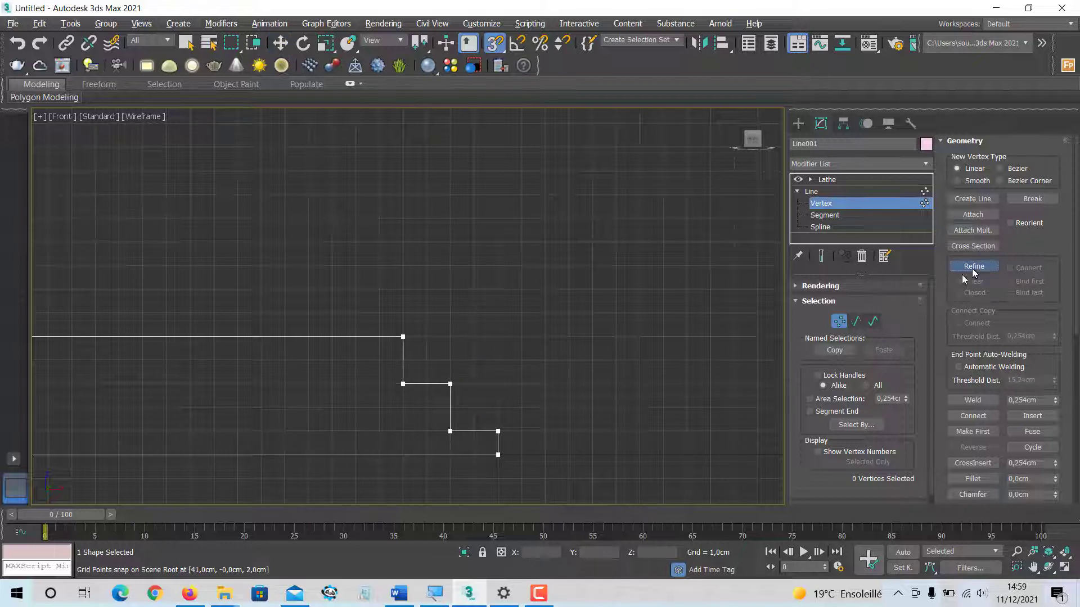
click(450, 408)
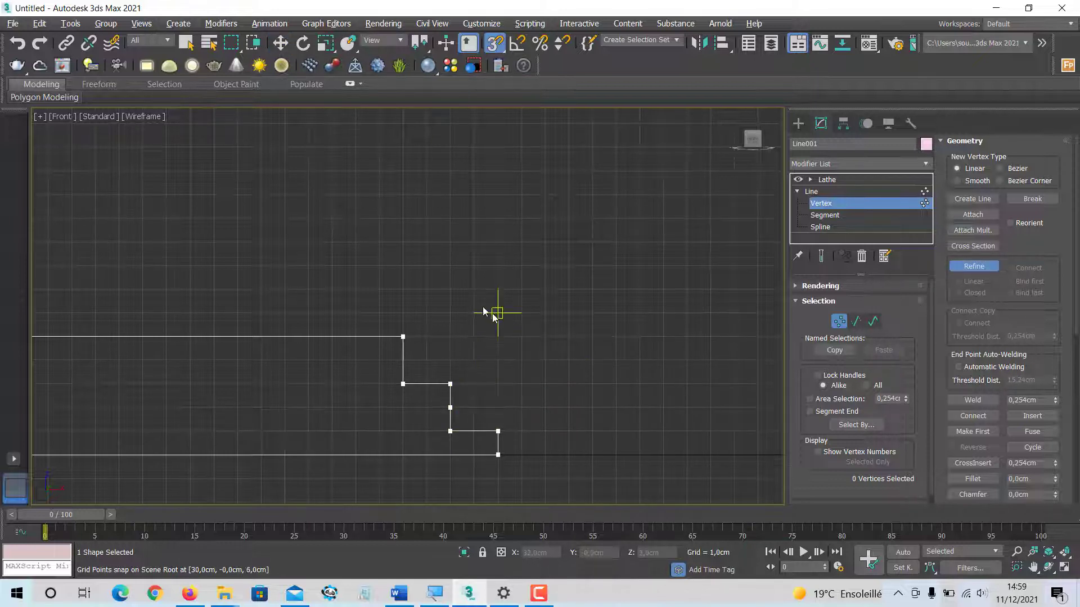
click(403, 360)
click(494, 42)
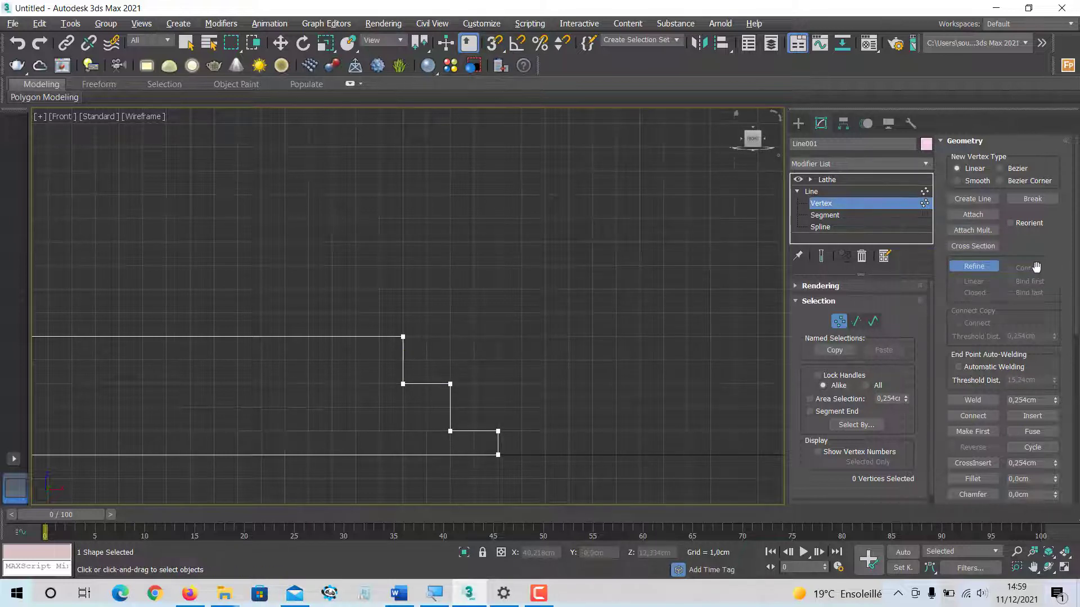
click(975, 268)
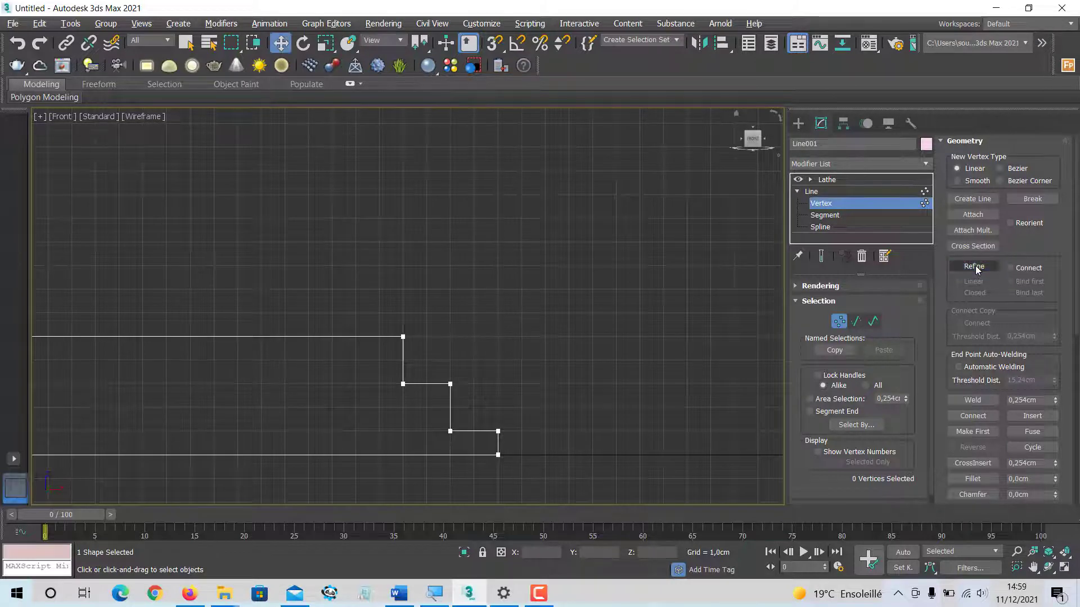
Step: Try to chamfer the three outer corners of the base's steps by 1 cm, and undo the attempt
drag(430, 324, 368, 368)
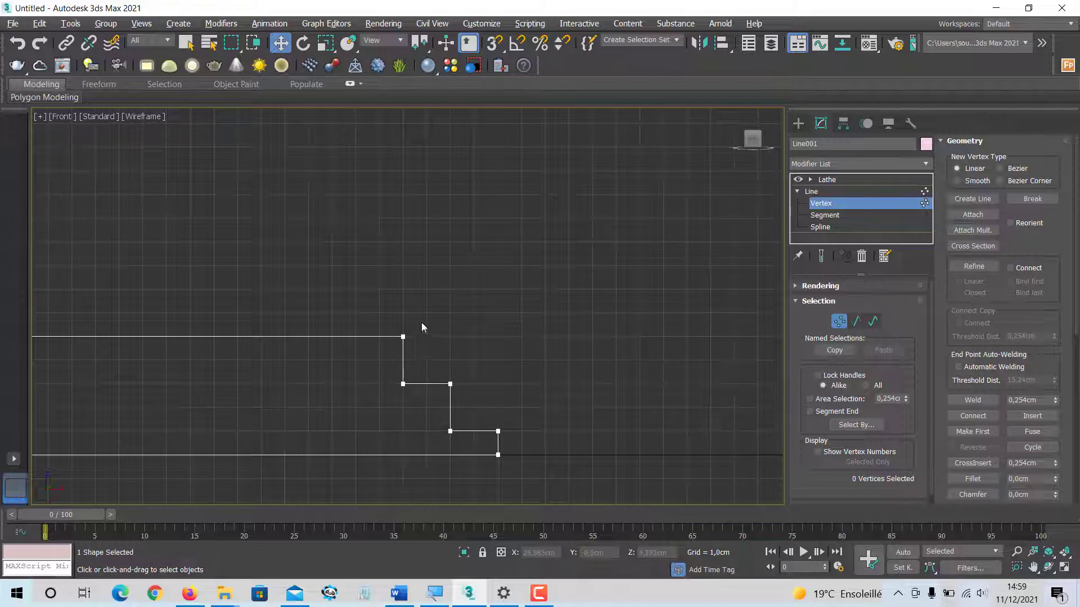
ctrl+click(450, 384)
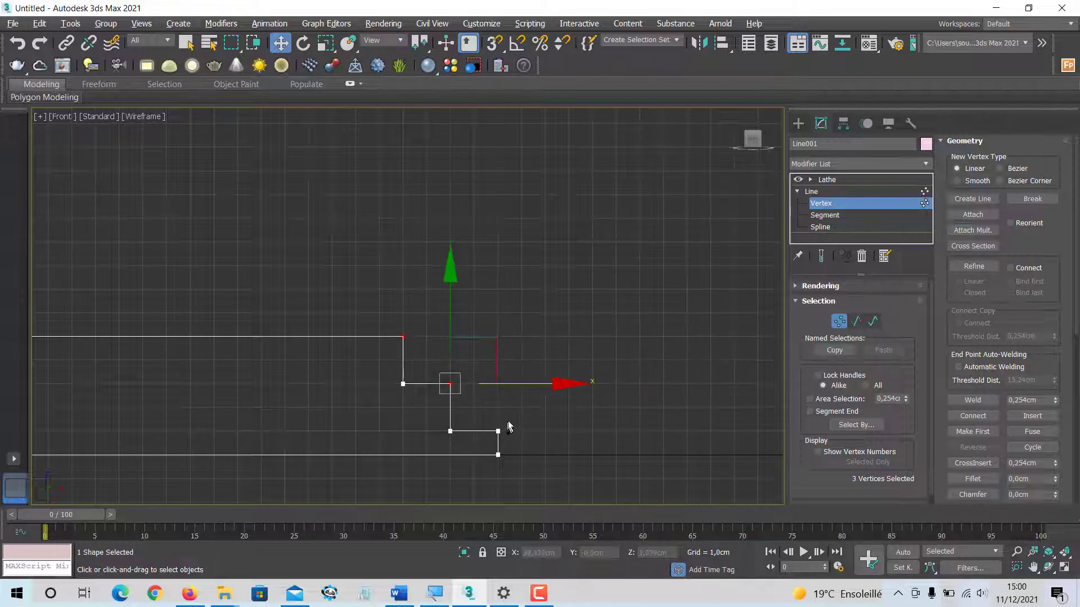
ctrl+click(498, 432)
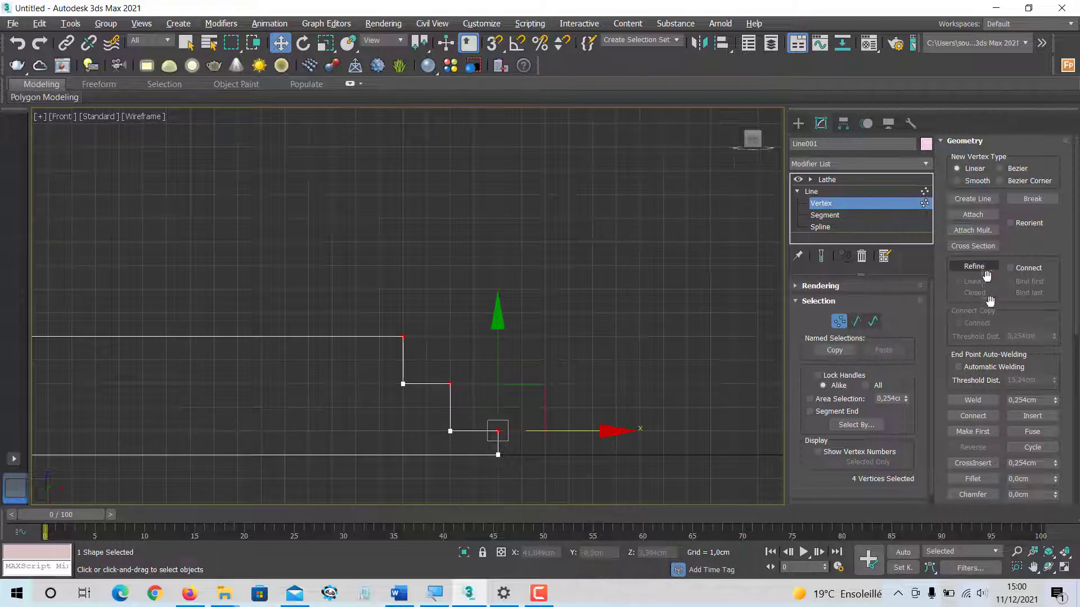
scroll(1046, 264, down, 3)
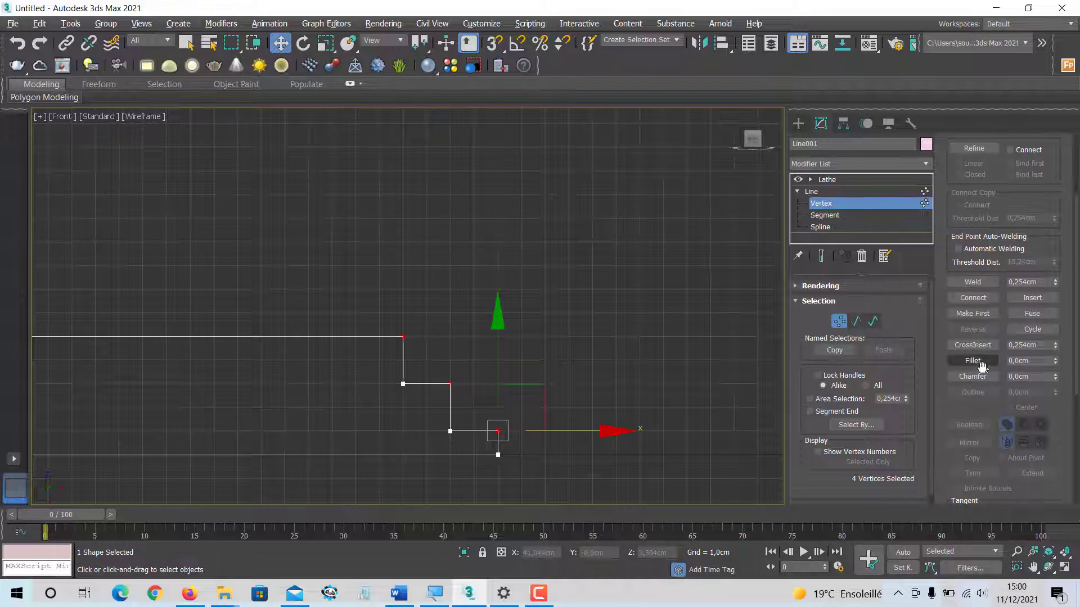
click(1037, 360)
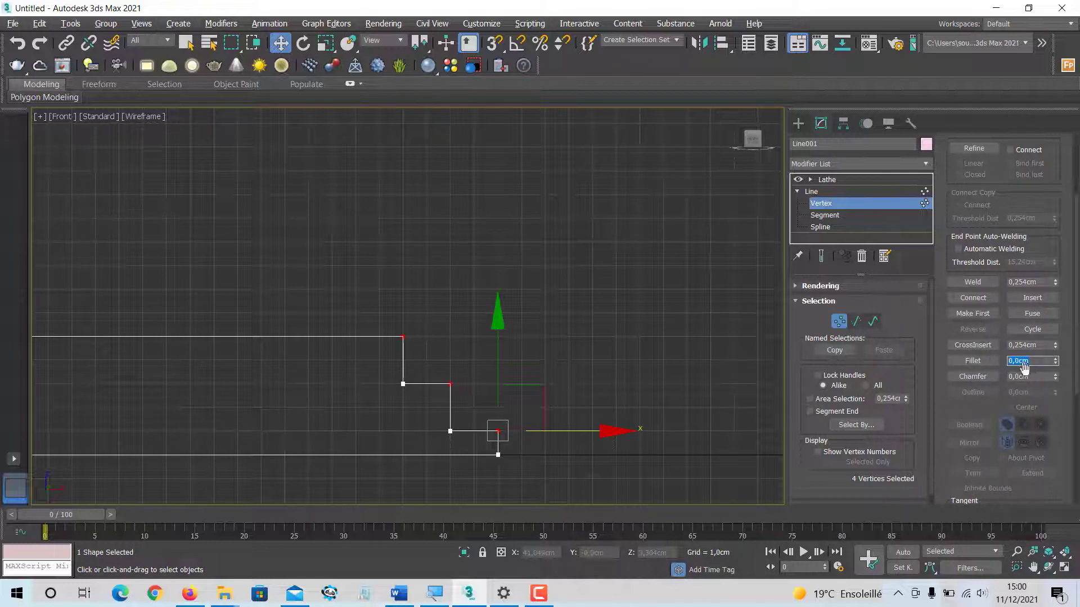
click(1036, 377)
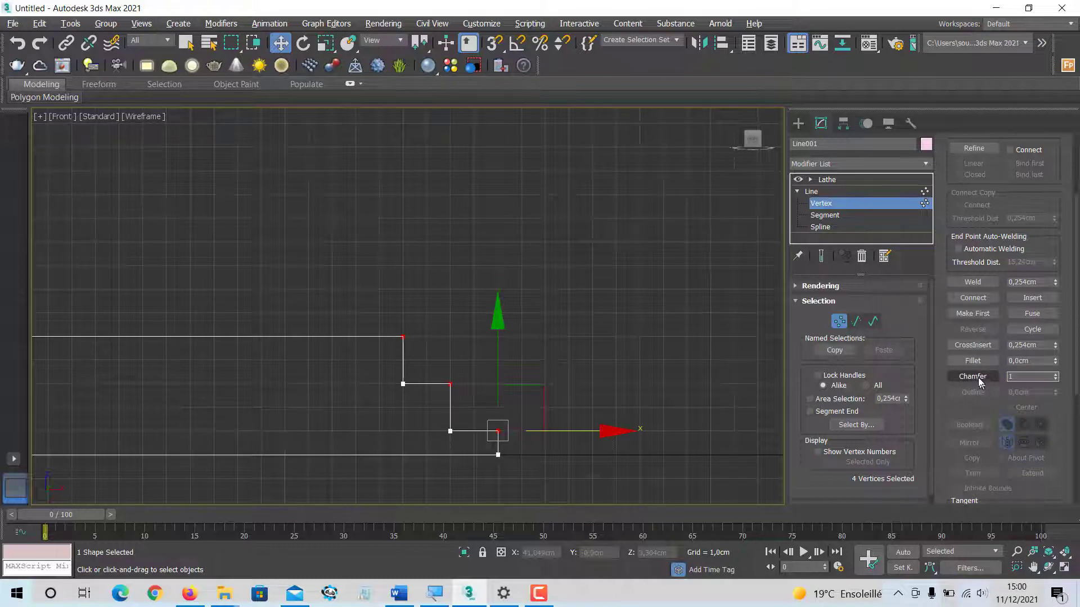
click(977, 378)
click(974, 378)
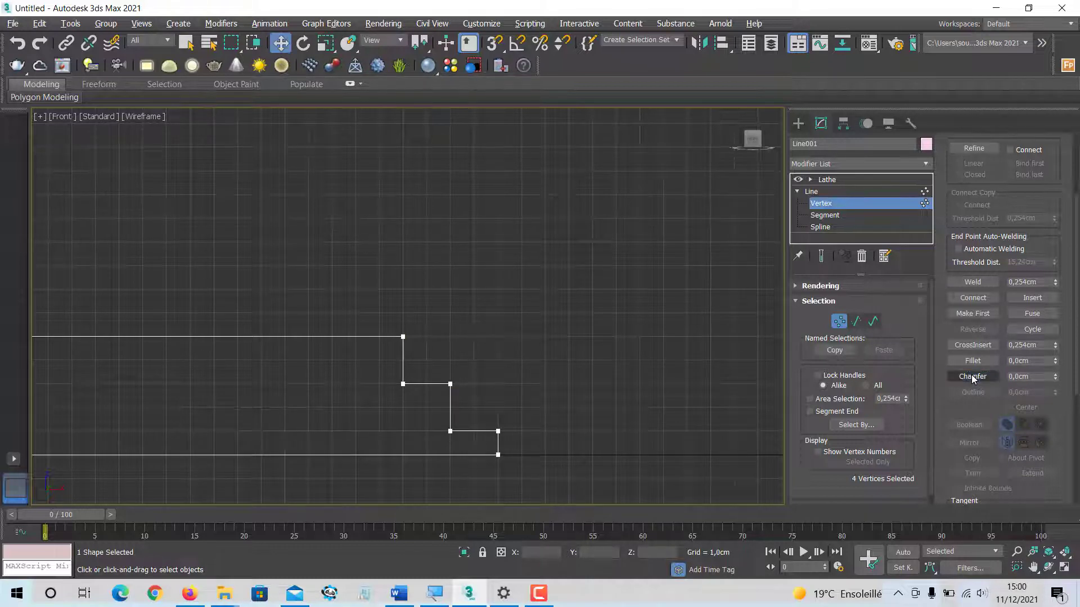
click(451, 384)
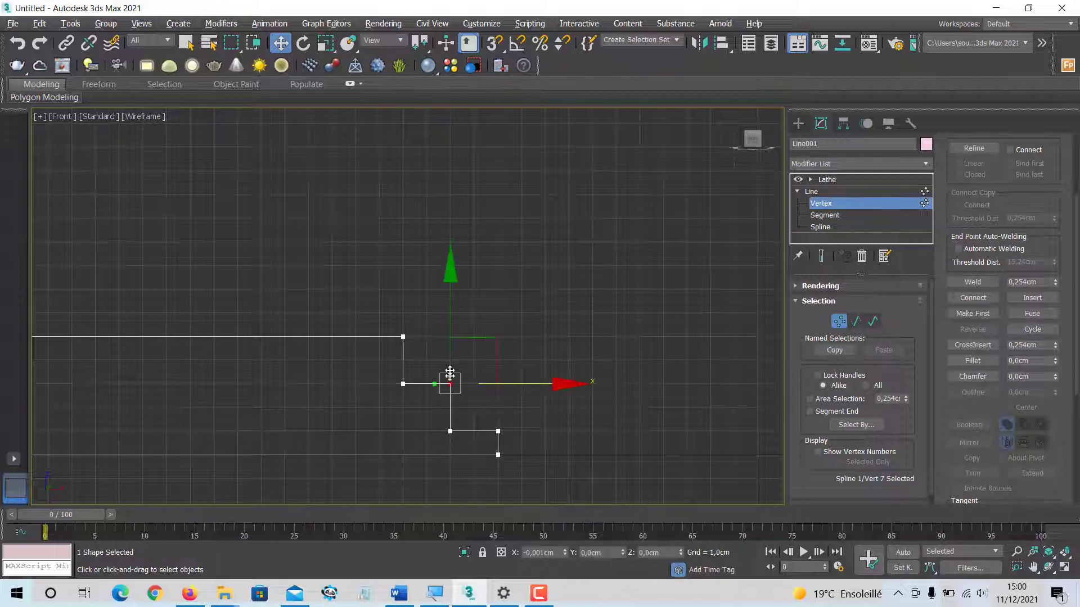
click(581, 401)
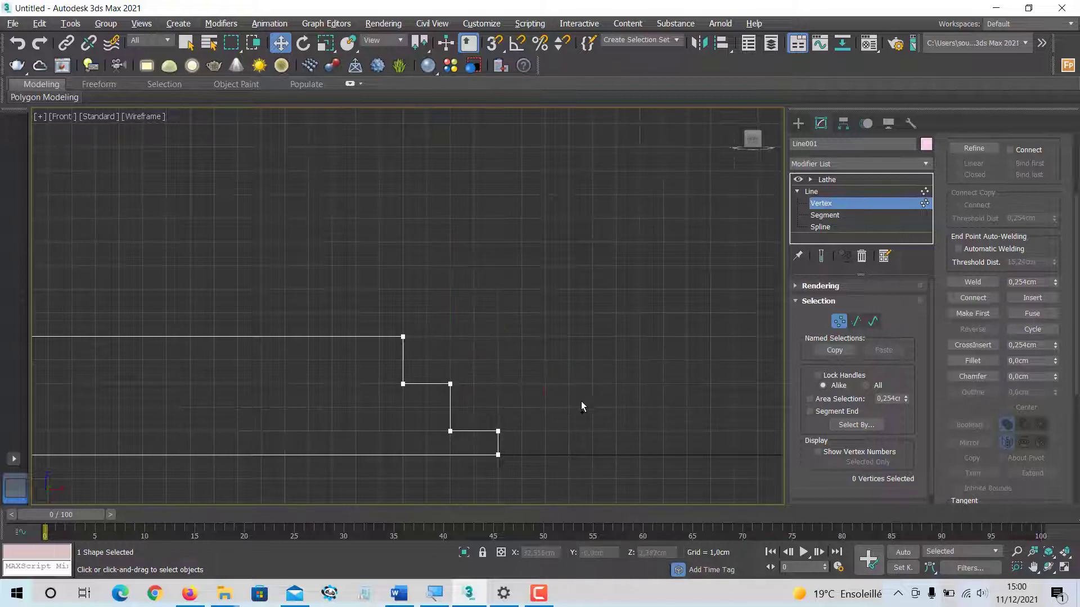
key(ctrl+z)
key(ctrl+z)
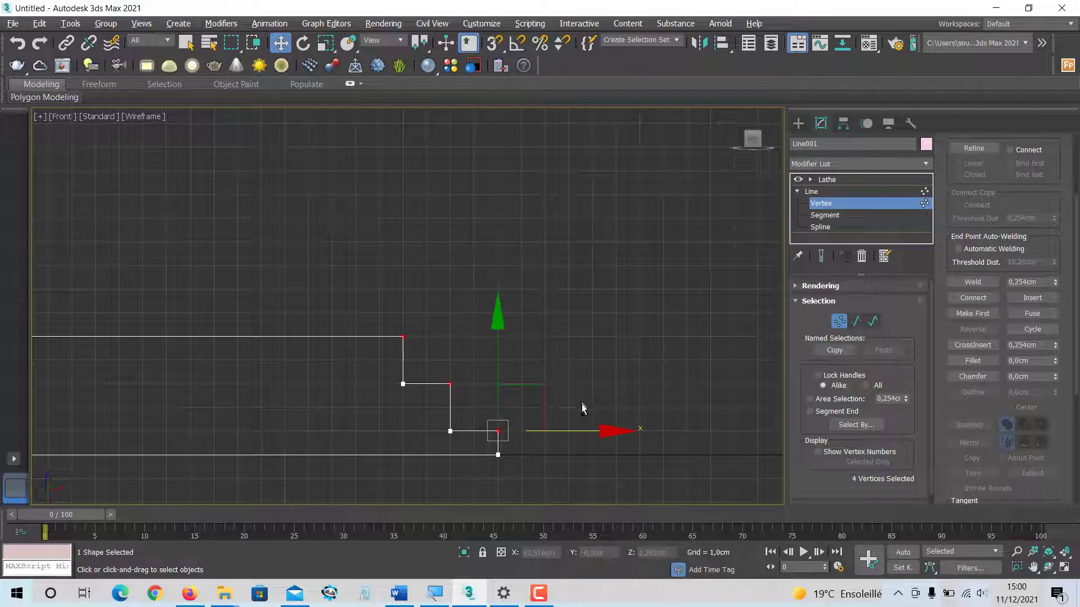
Step: Retry the 1 cm chamfer on the selected outer step corners and undo it
click(1040, 379)
text(1)
click(977, 380)
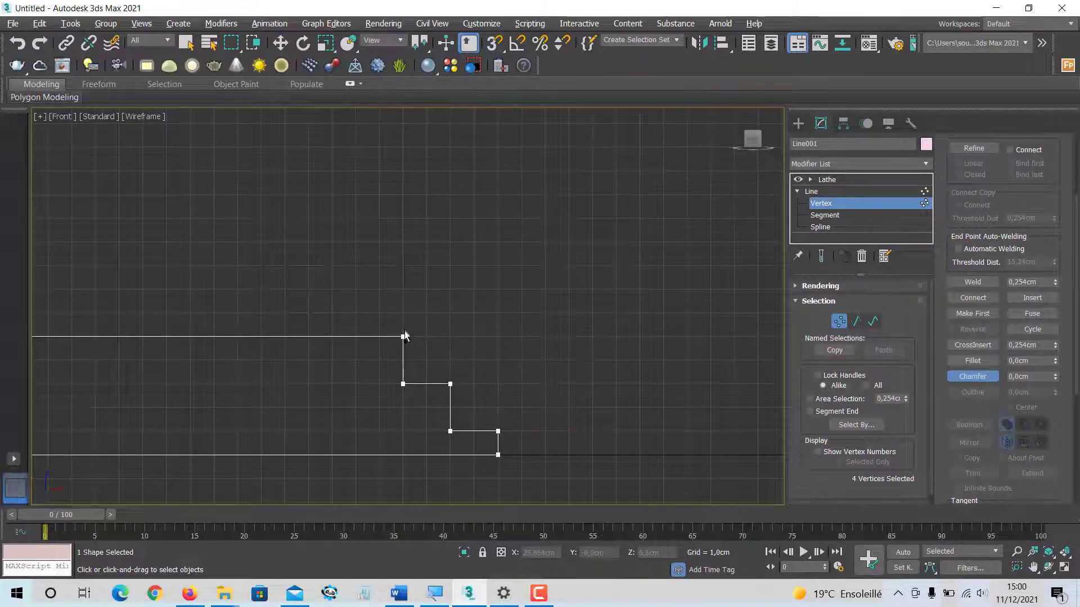
key(ctrl+z)
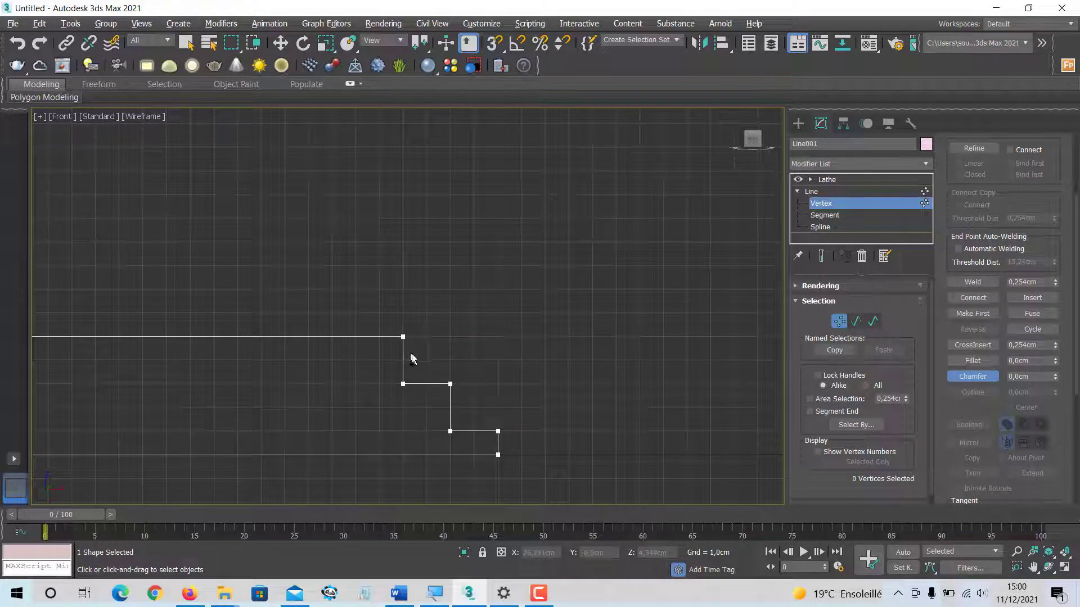
Step: Chamfer the outer corners of the base's lowest and middle steps freehand with the Chamfer tool, and leave the tool
click(450, 431)
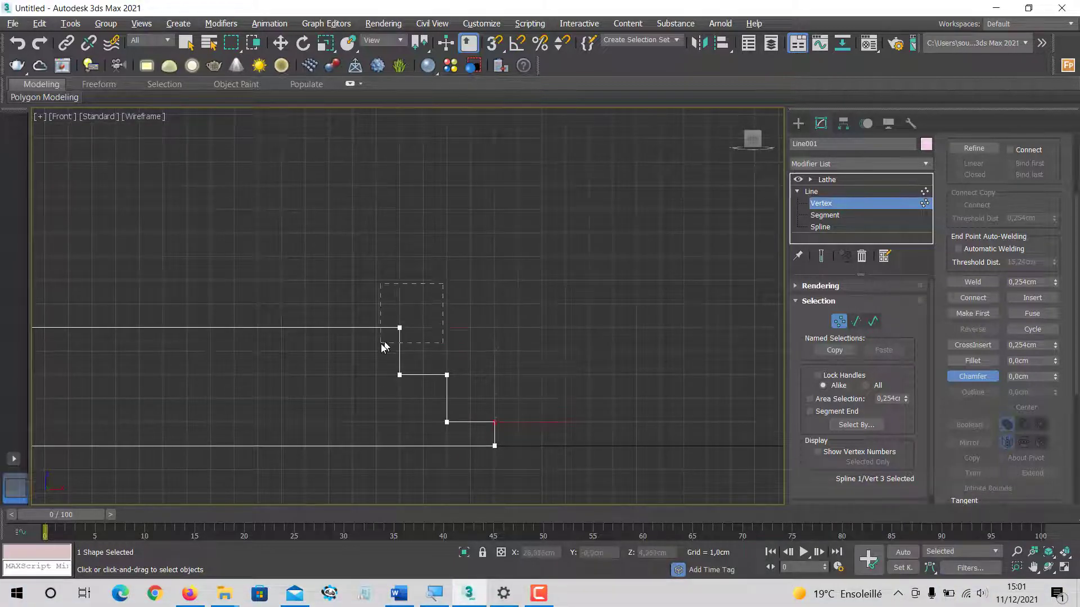
drag(382, 347, 383, 345)
ctrl+click(494, 422)
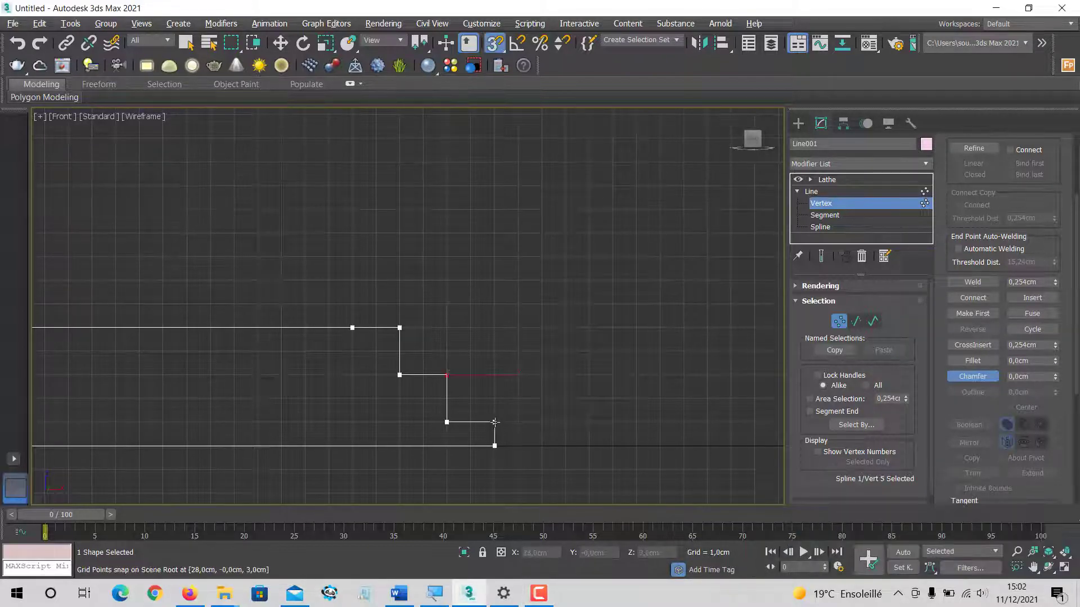
drag(494, 422, 491, 408)
drag(448, 374, 444, 358)
key(w)
scroll(550, 374, down, 3)
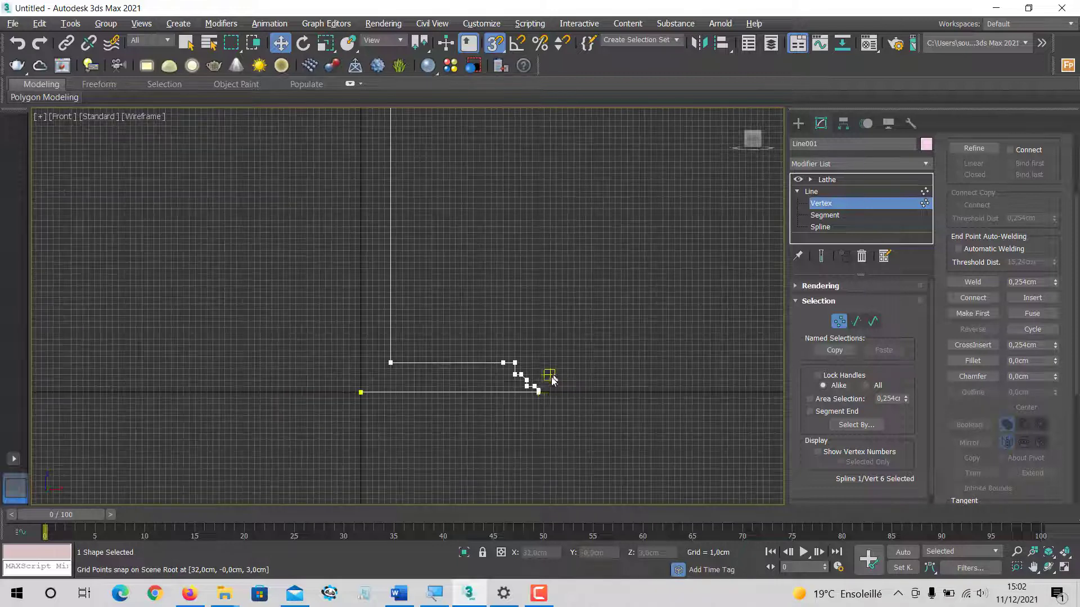
Step: Leave vertex editing and examine the lathed table in the Perspective view, checking its base steps from above and from the side
key(1)
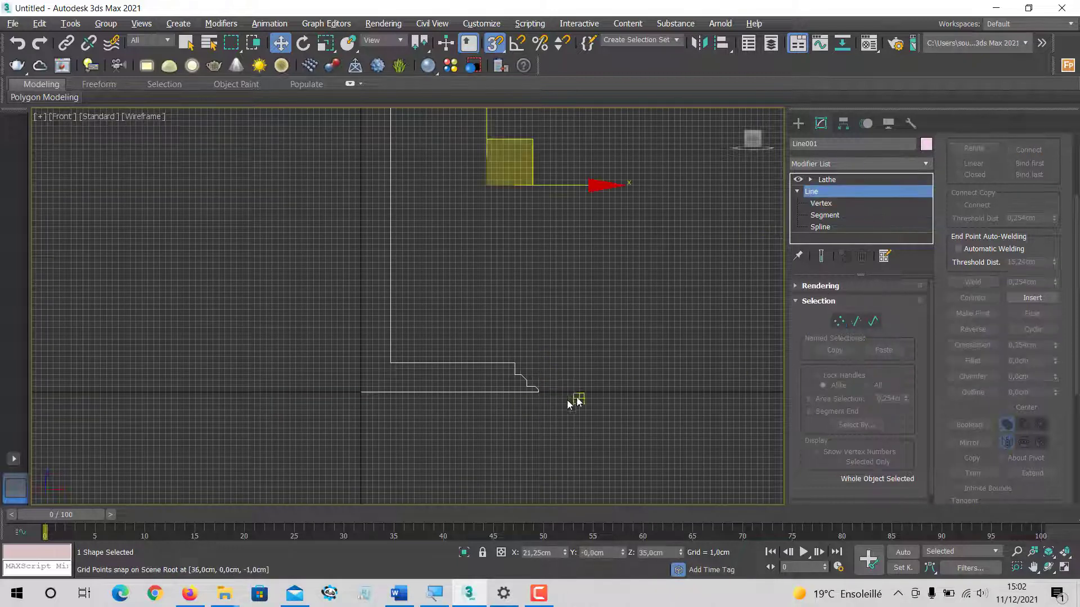
key(alt+w)
key(alt+w)
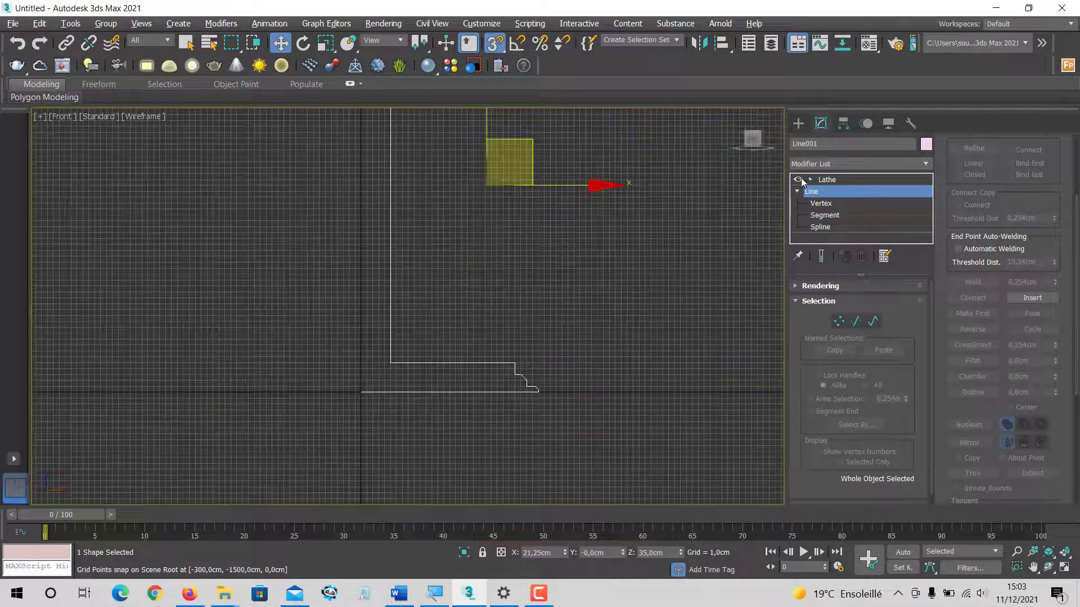
key(alt+w)
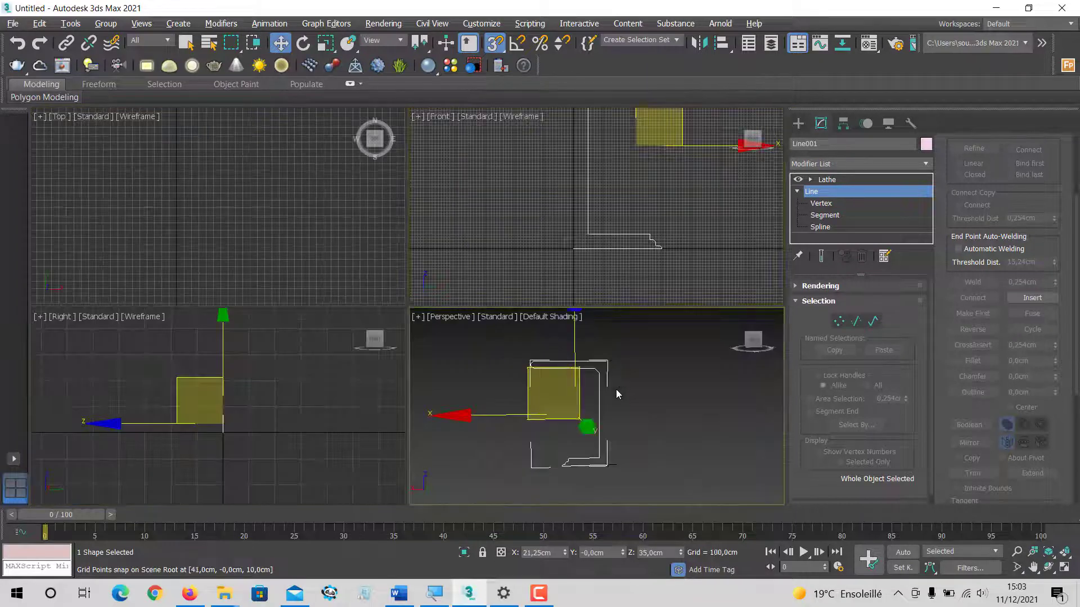
key(alt+w)
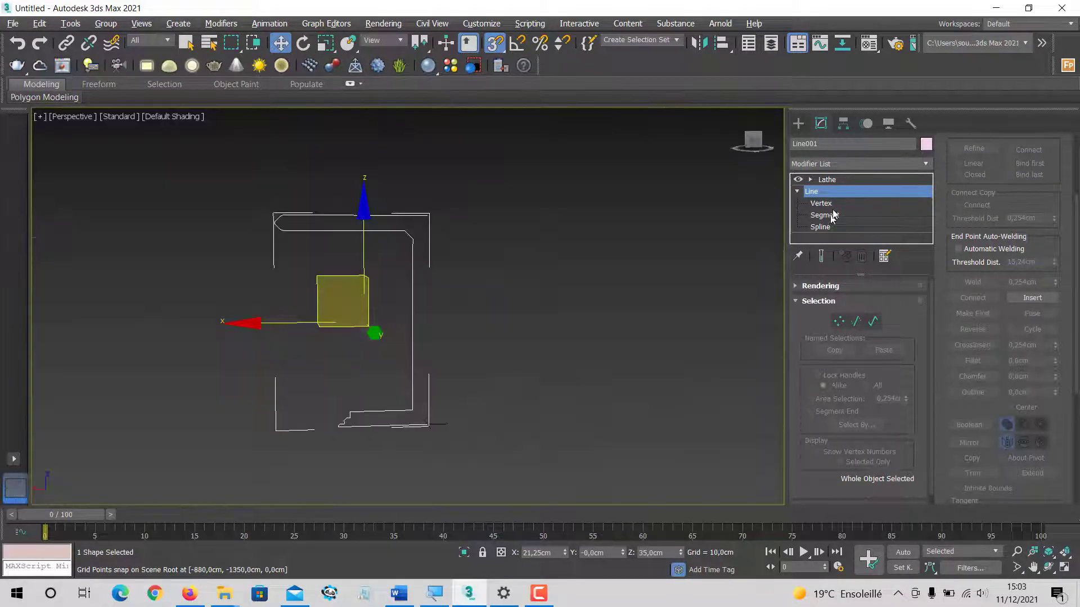
click(829, 180)
middle_drag(567, 328, 567, 309)
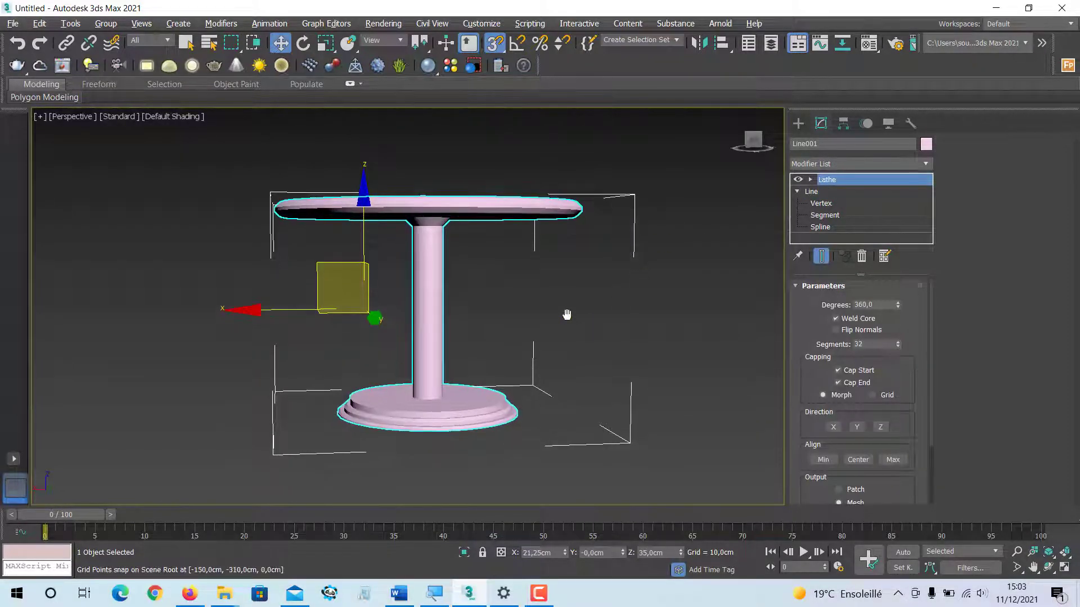
alt+middle_drag(540, 349, 573, 378)
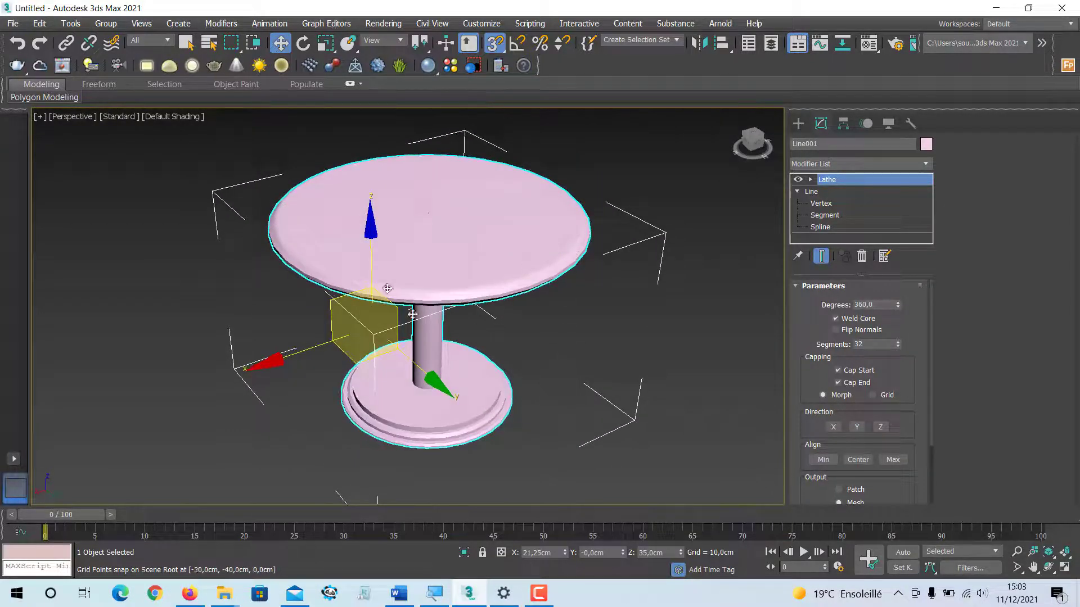
middle_drag(482, 332, 491, 302)
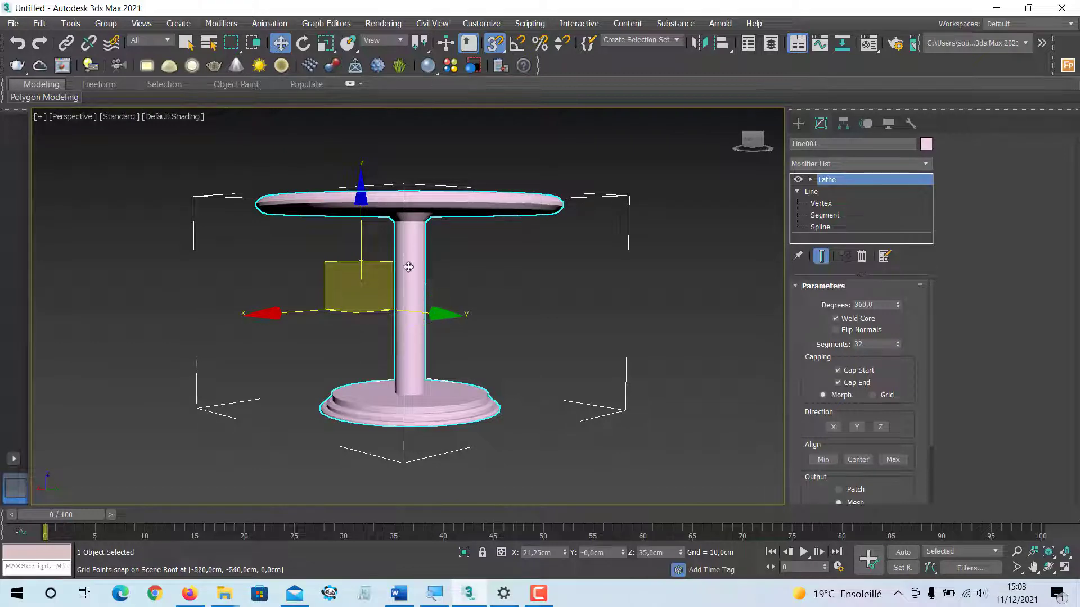
Step: Return to the Line's vertex editing in the maximized Front view, with the table's column profile in view
key(alt+w)
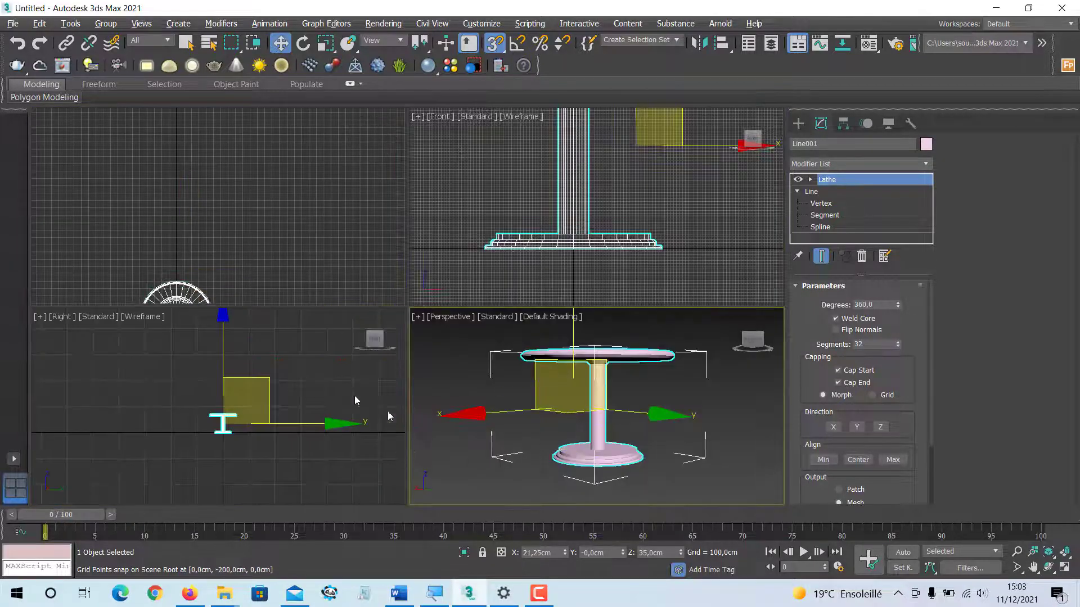
right_click(254, 431)
key(alt+w)
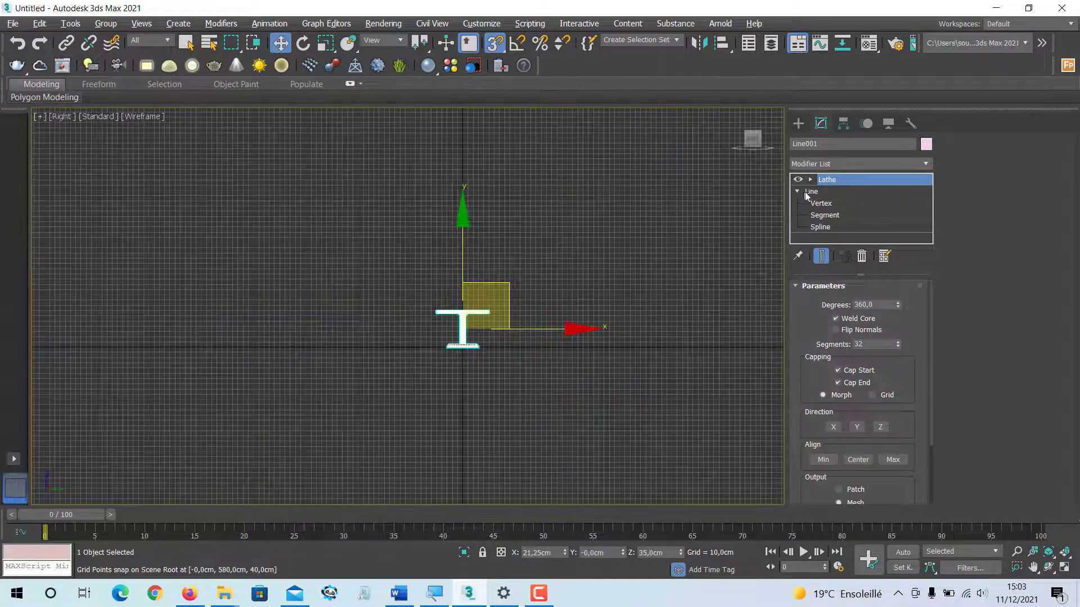
click(810, 192)
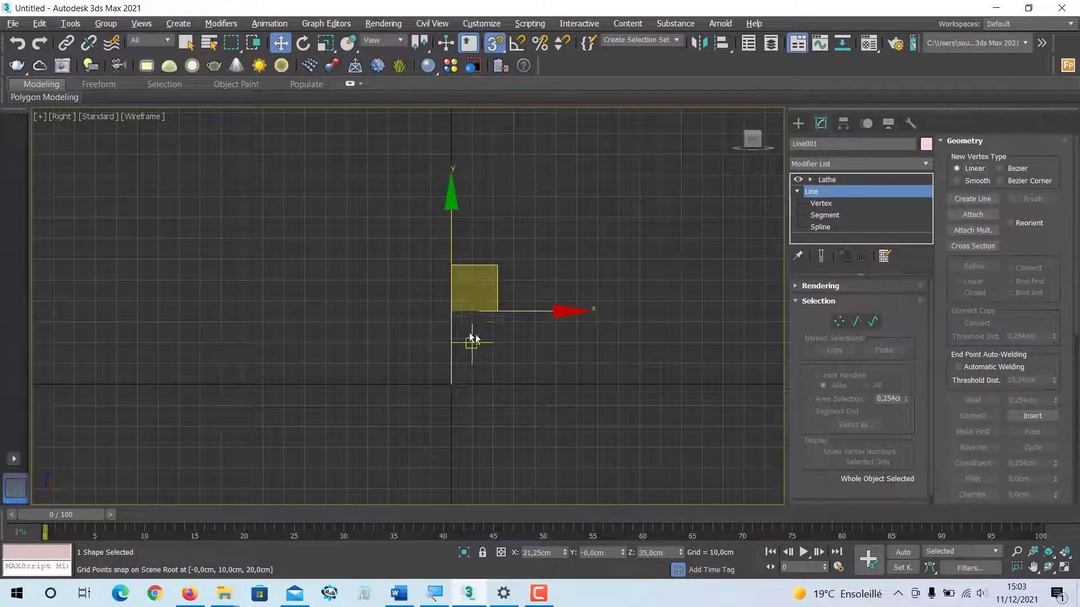
key(alt+w)
right_click(599, 227)
key(alt+w)
middle_drag(564, 224, 551, 343)
click(839, 321)
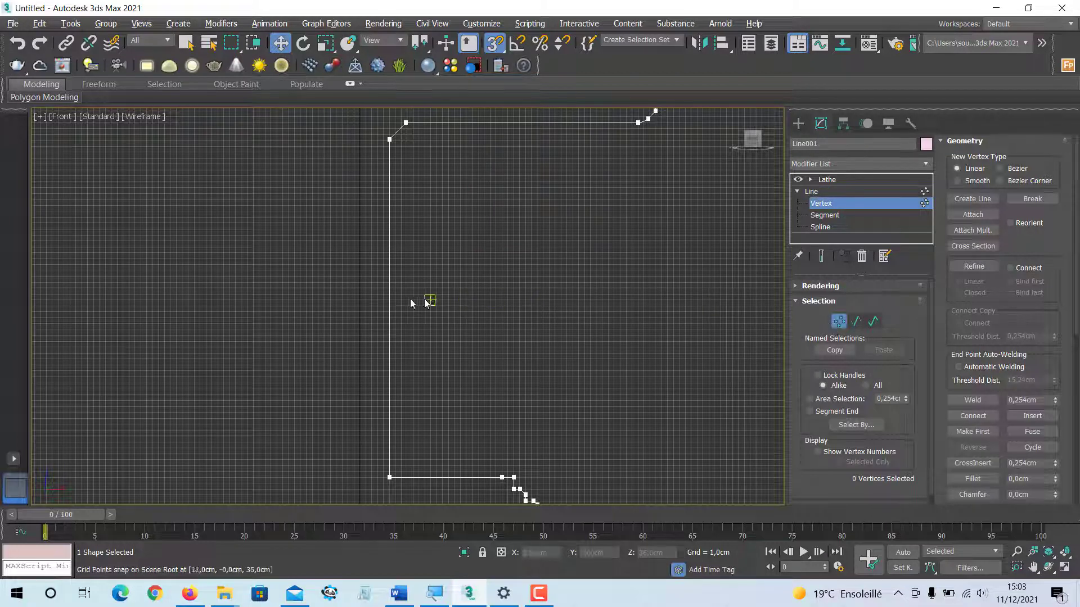
Step: Set the home grid spacing to 10 cm
right_click(494, 43)
click(518, 223)
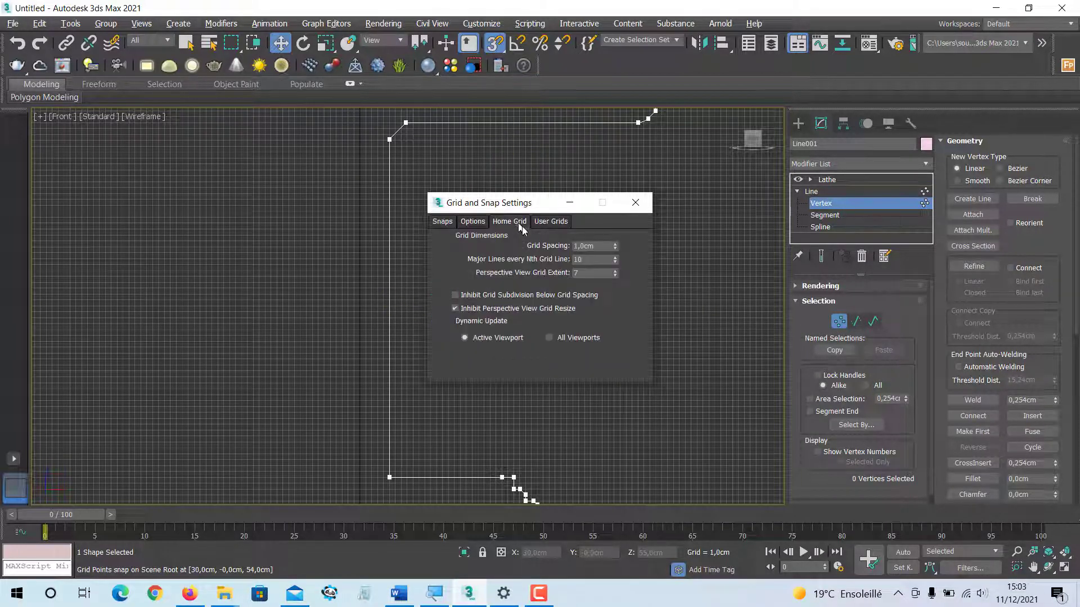
text(10)
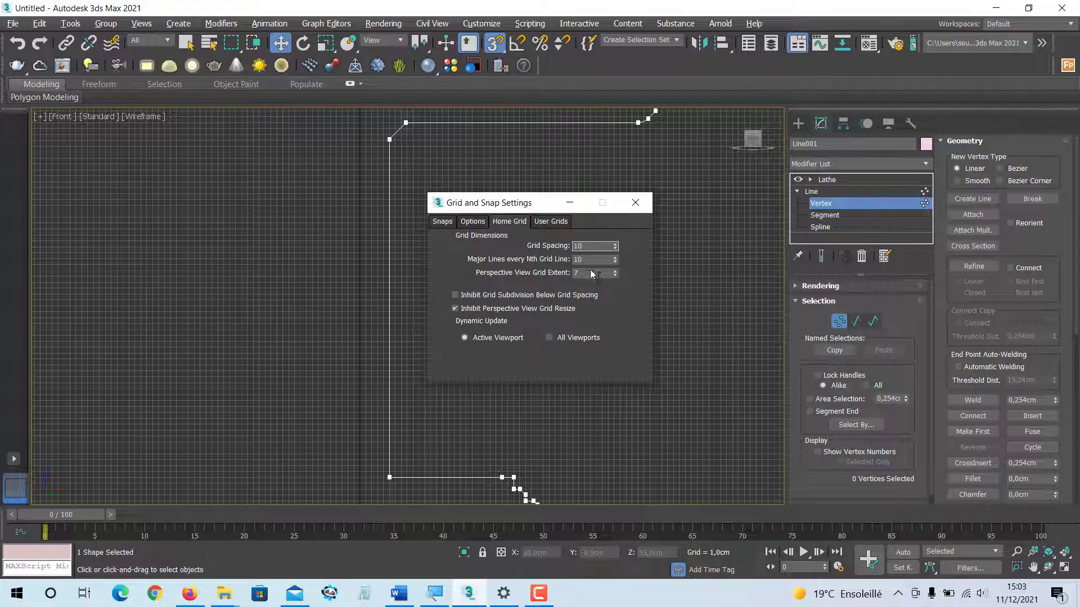
click(635, 203)
Step: Refine the column's vertical segment with a new vertex at a height of about 30.5 cm
scroll(490, 329, up, 5)
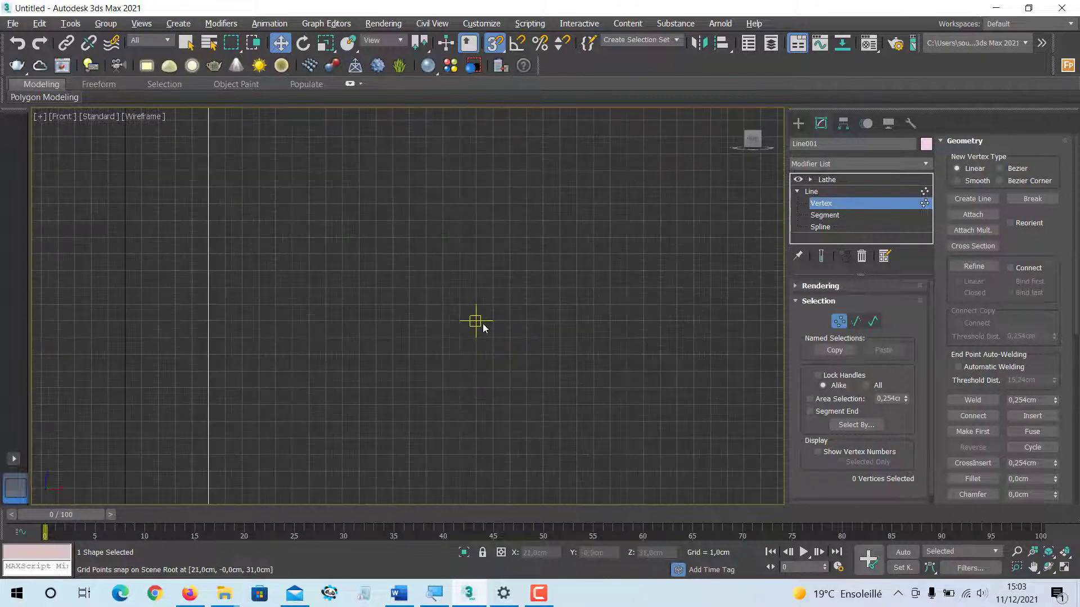
scroll(489, 328, down, 5)
scroll(487, 326, down, 5)
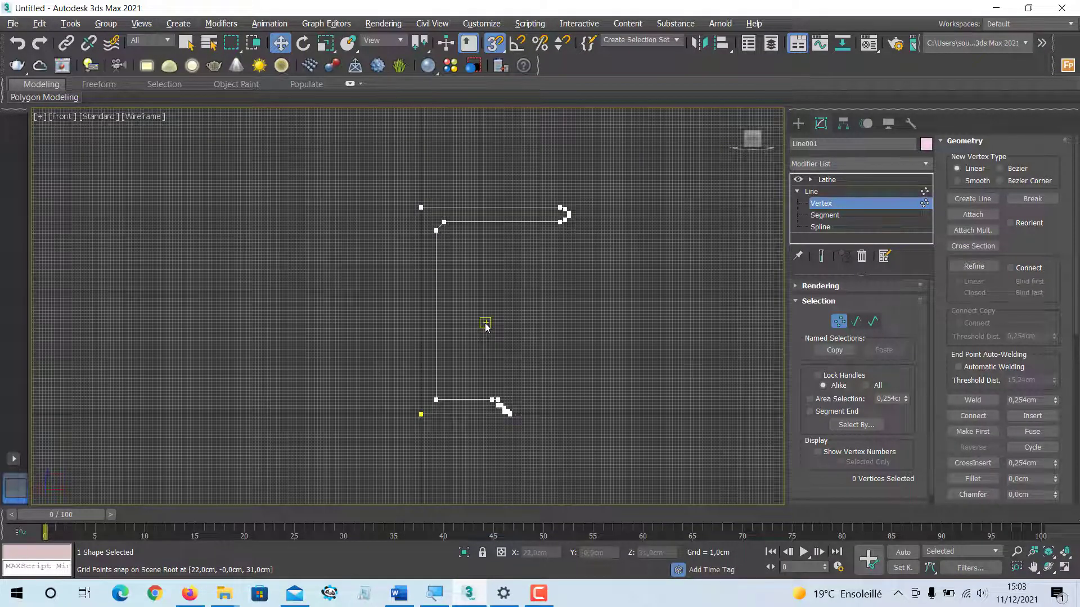
middle_drag(482, 320, 472, 319)
scroll(460, 320, up, 2)
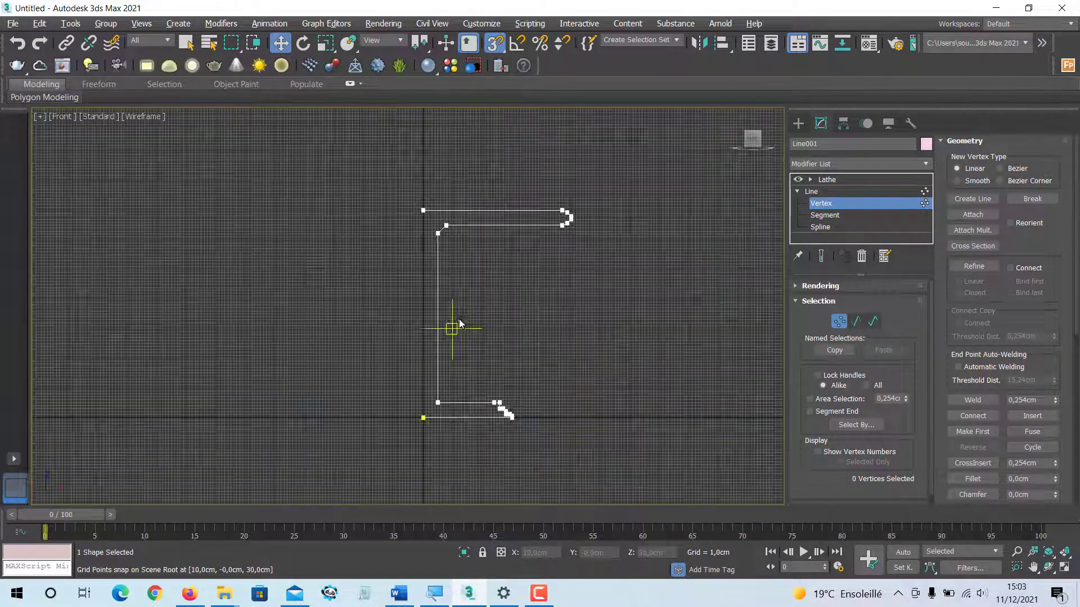
scroll(451, 328, down, 2)
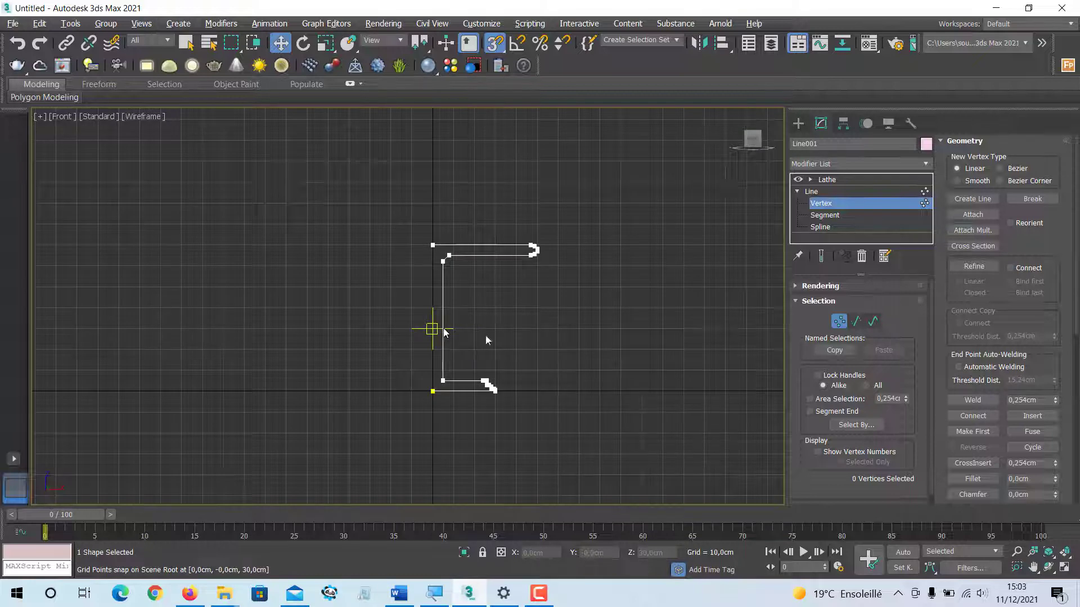
click(969, 266)
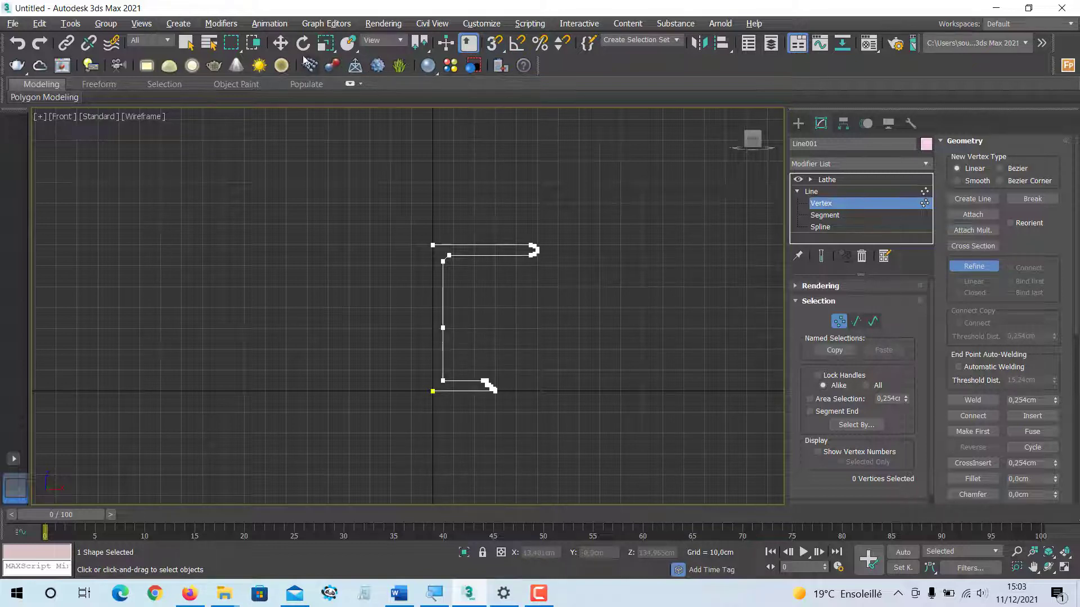
Step: Move the column's new middle vertex inward toward the axis, to about X 1.6 cm and Z 31.1 cm
click(280, 42)
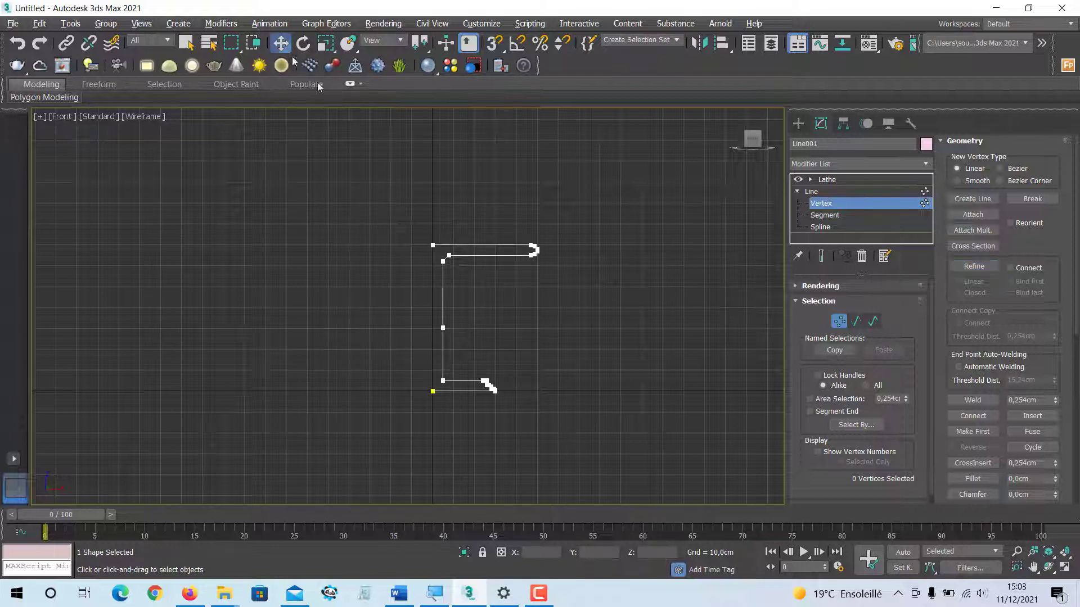
click(443, 327)
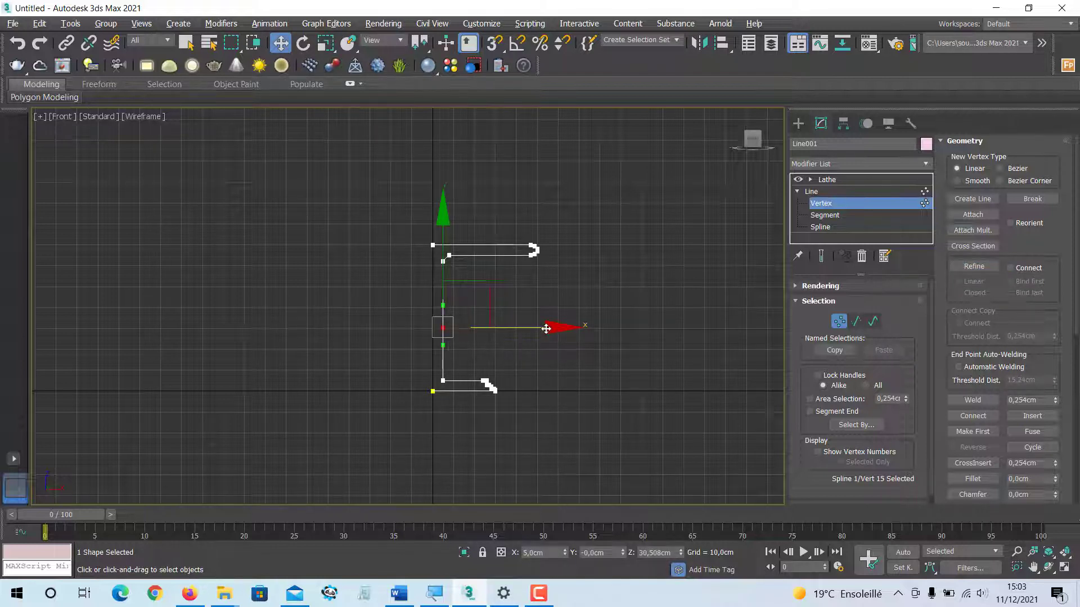
drag(546, 329, 538, 327)
scroll(447, 324, up, 8)
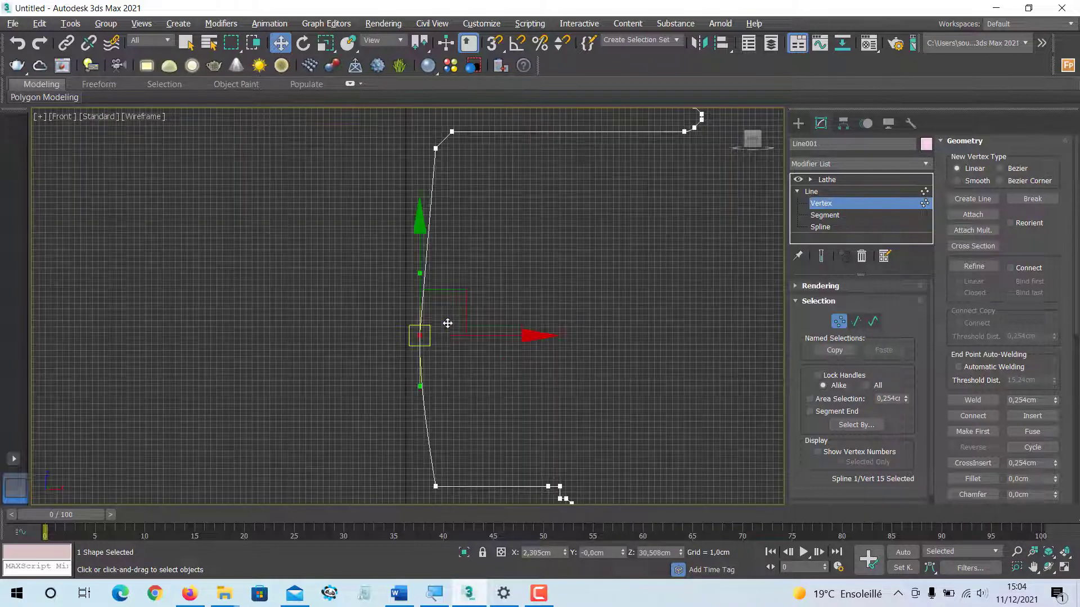
drag(439, 324, 427, 310)
scroll(458, 336, down, 3)
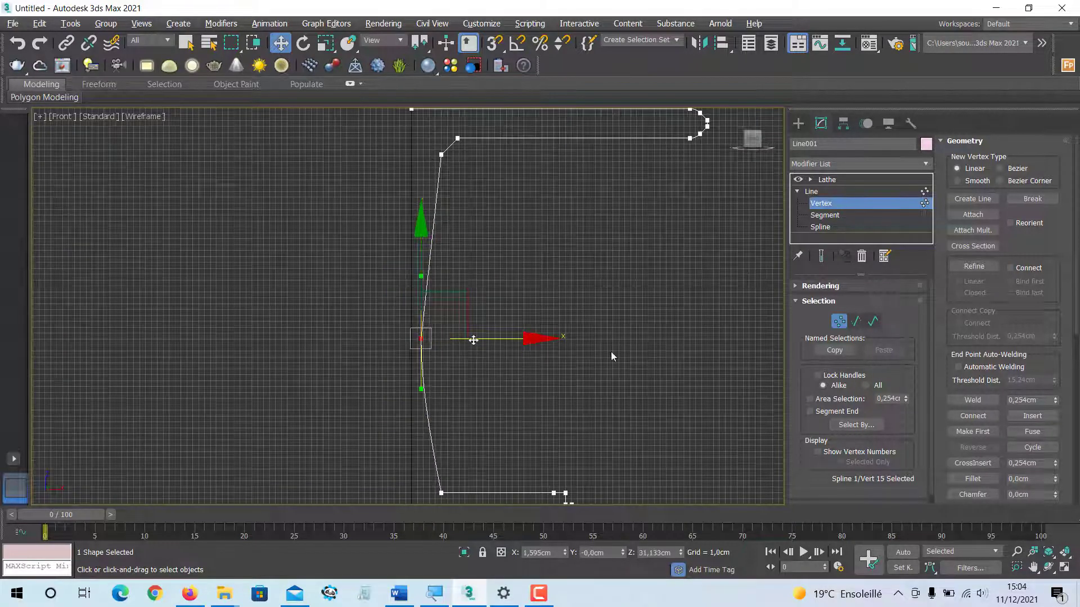
Step: Leave vertex editing, return to the Lathe modifier and examine the table's narrowed column from several angles in the Perspective view
click(838, 319)
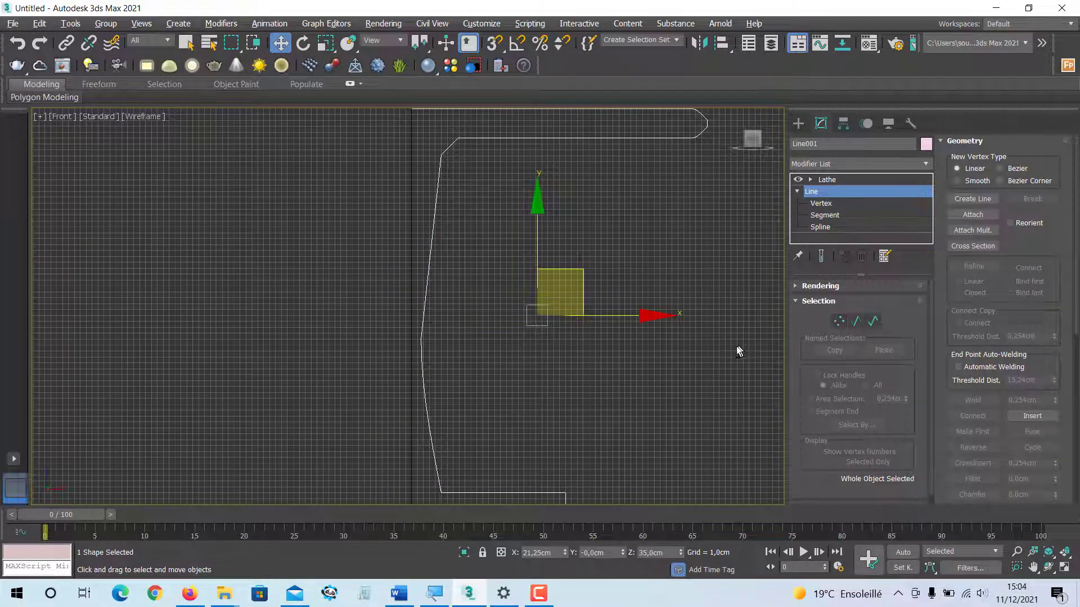
key(alt+w)
alt+middle_drag(686, 440, 654, 441)
key(alt+w)
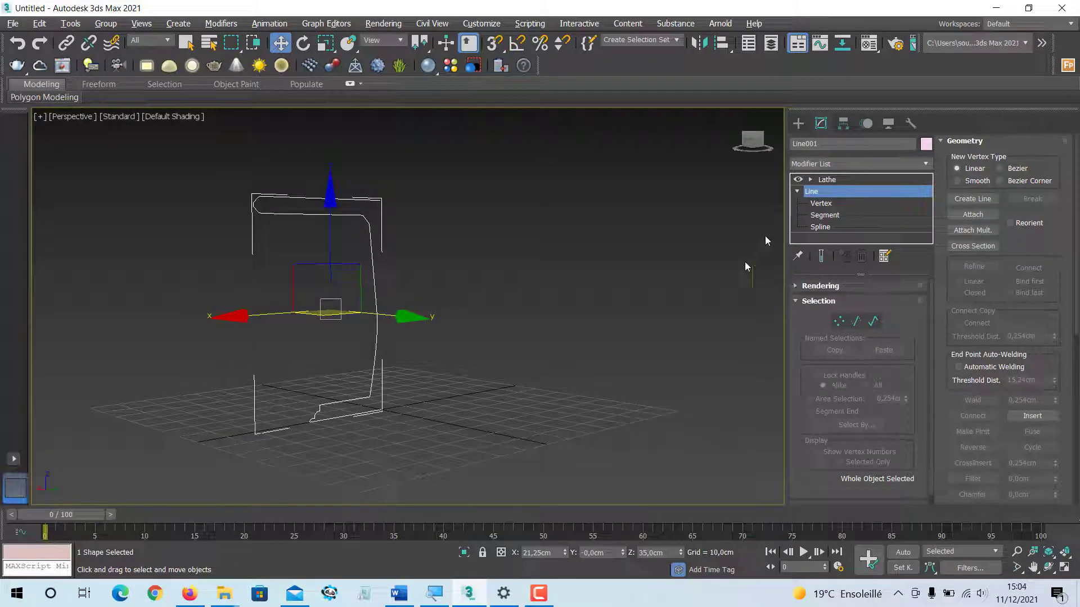
click(823, 180)
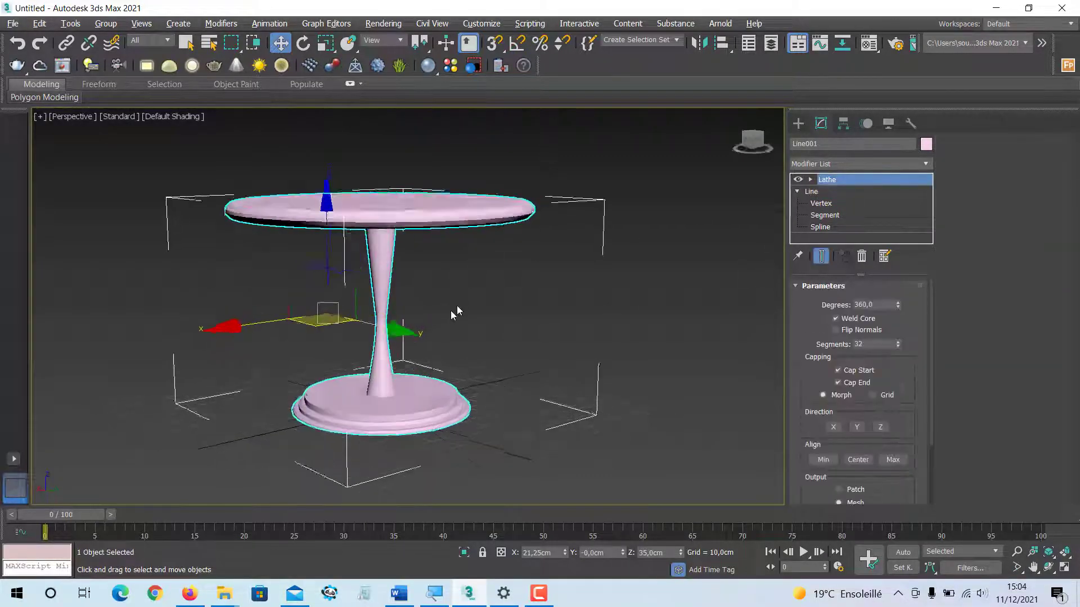
mouse_move(423, 304)
alt+middle_down()
mouse_move(429, 289)
mouse_move(430, 303)
alt+middle_up()
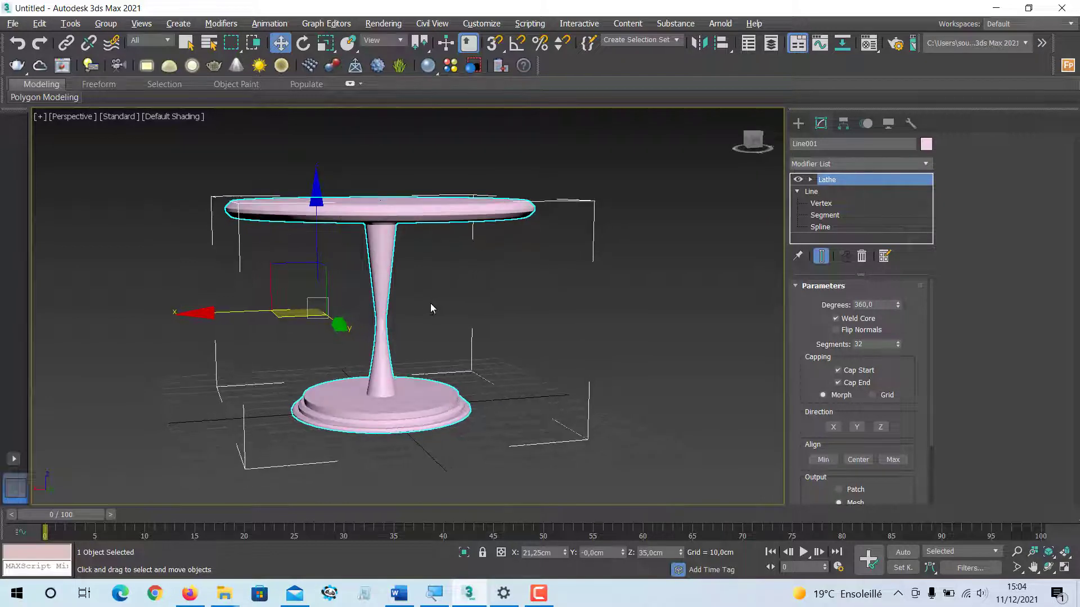
alt+middle_drag(530, 307, 400, 315)
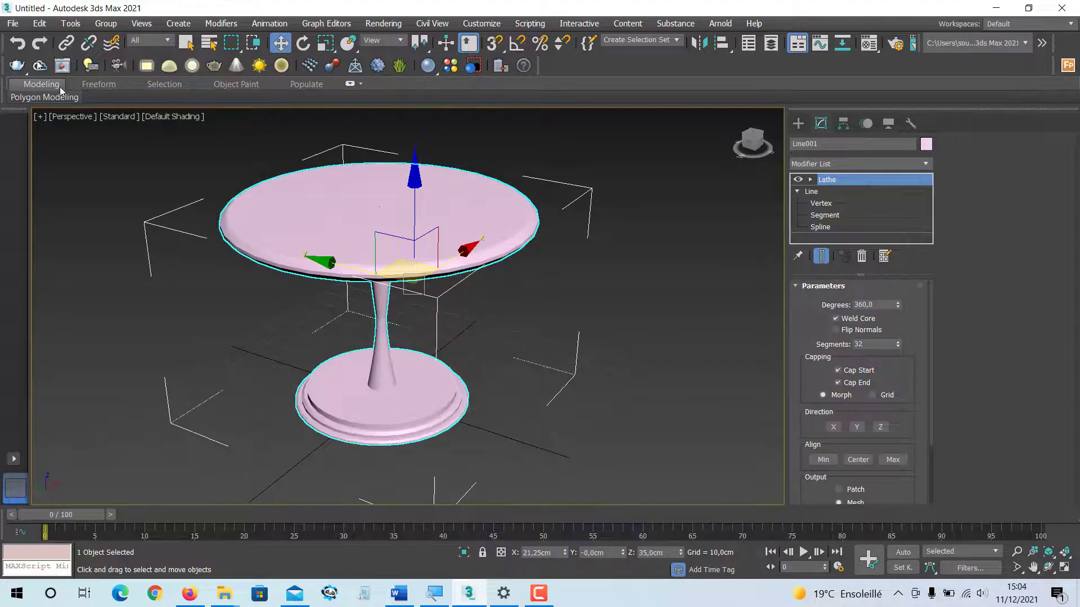
Step: Merge all objects of the chaise basique file from the desktop's objets telecharges folder into the scene
click(13, 23)
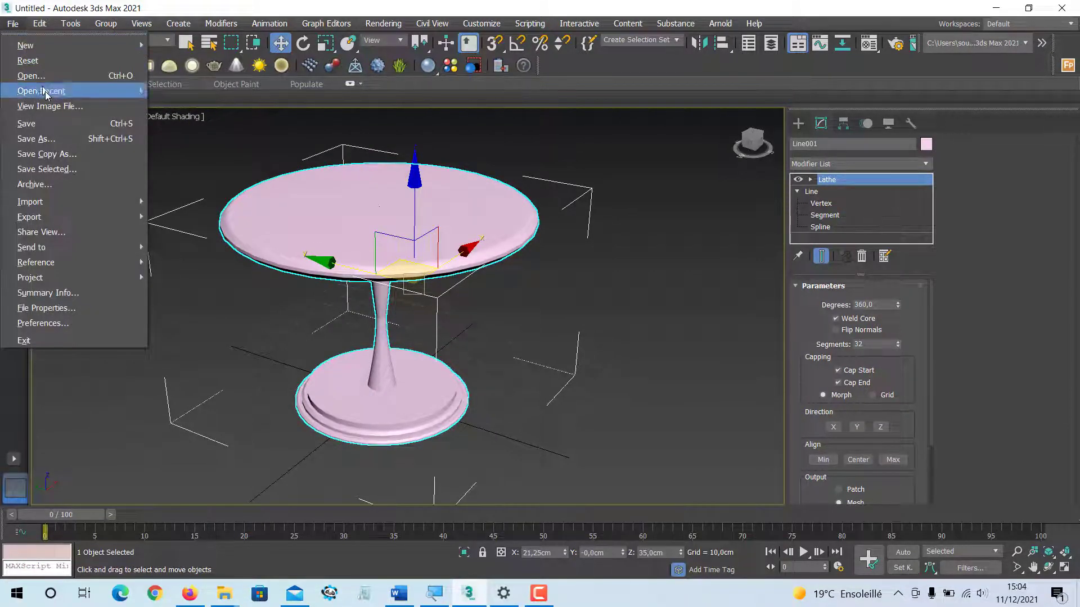
mouse_move(65, 201)
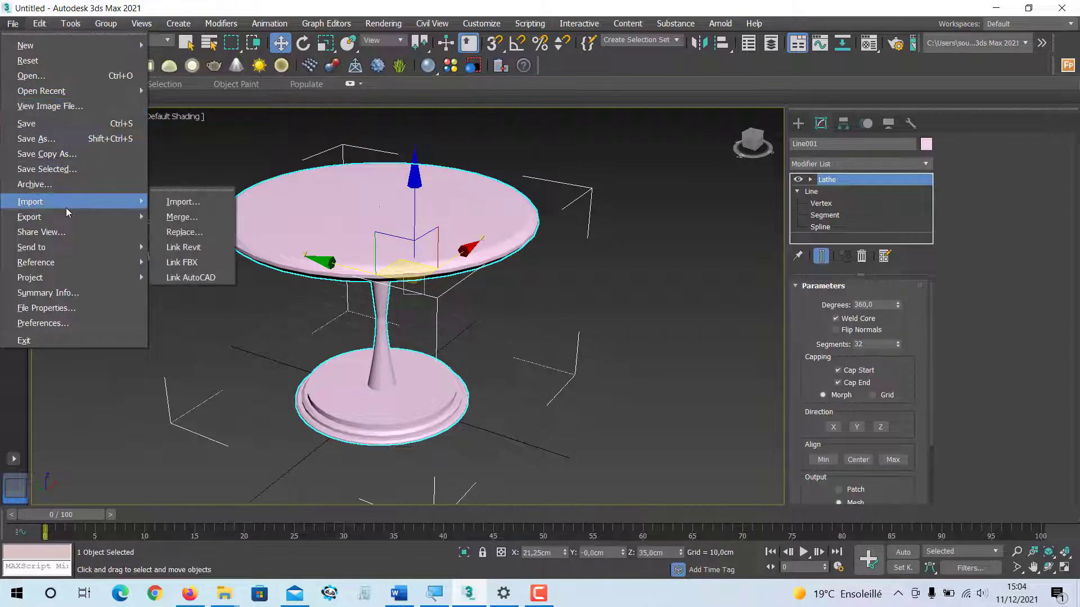
click(194, 217)
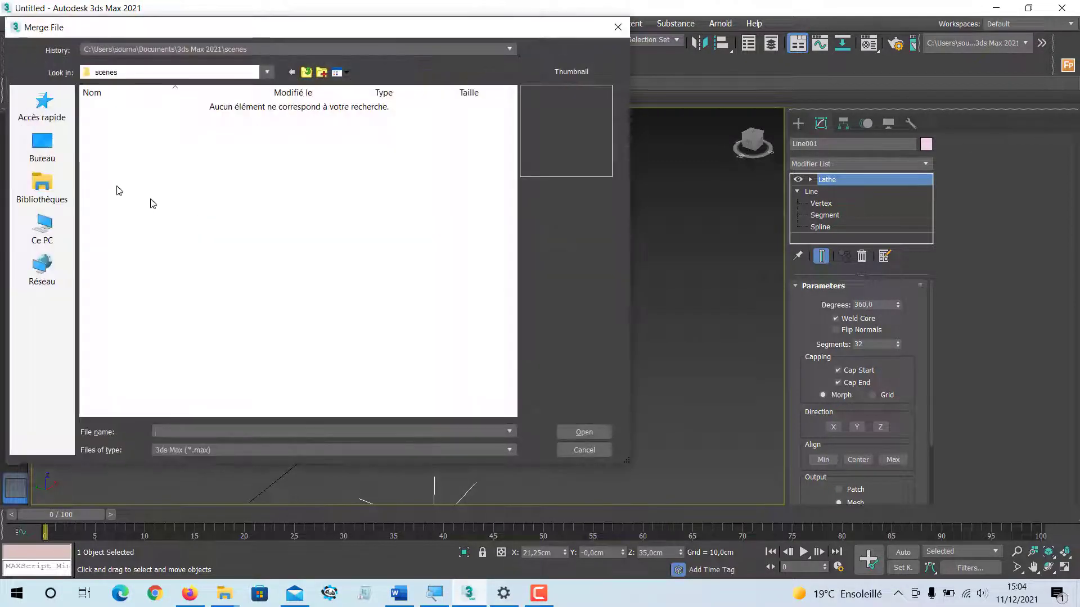
click(42, 147)
click(279, 264)
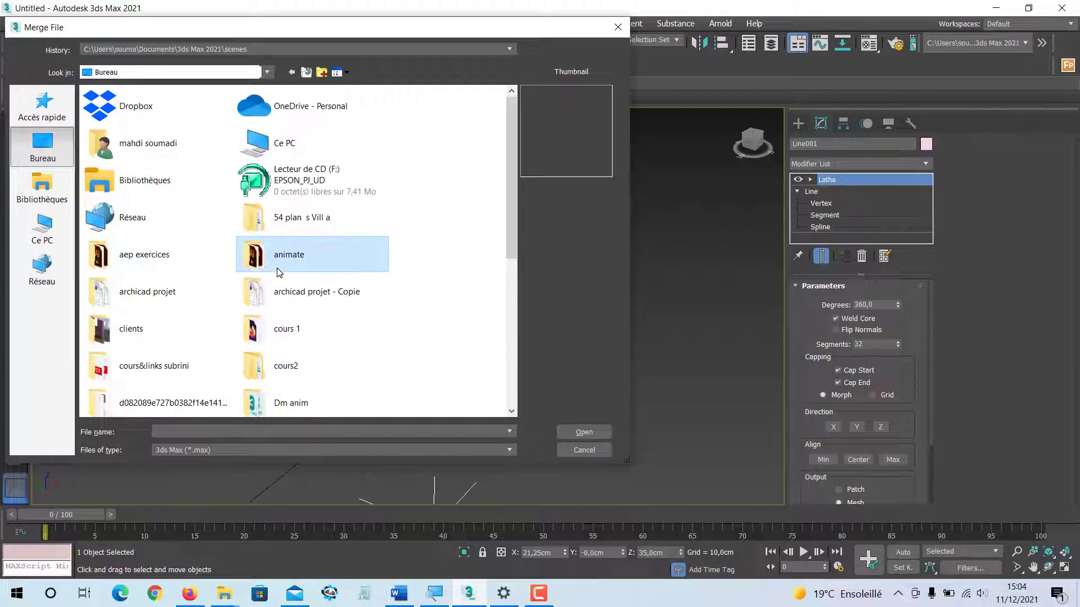
scroll(279, 273, down, 5)
double_click(266, 191)
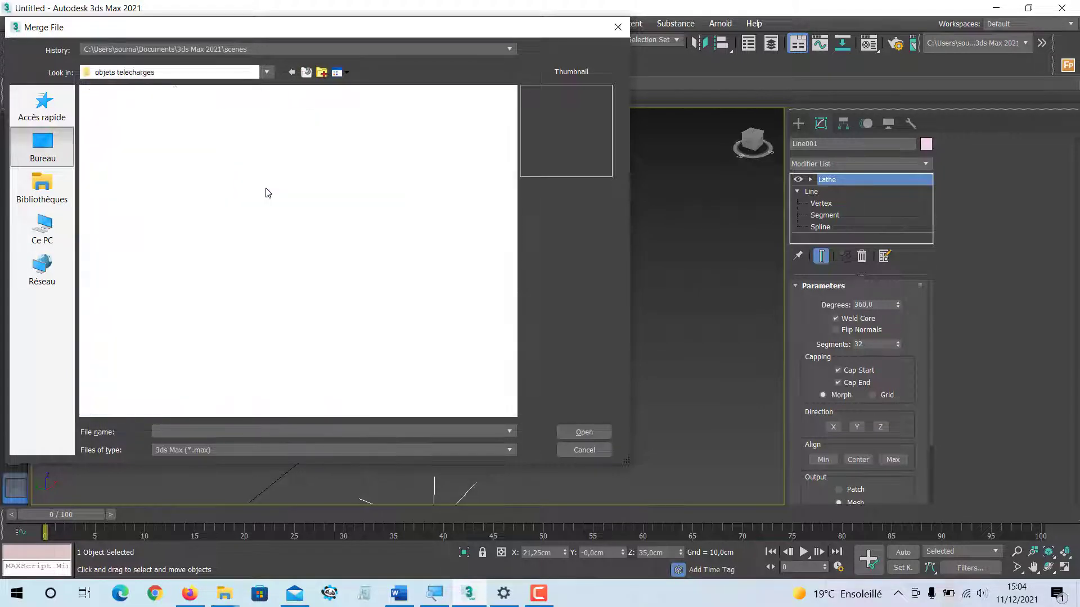
click(123, 147)
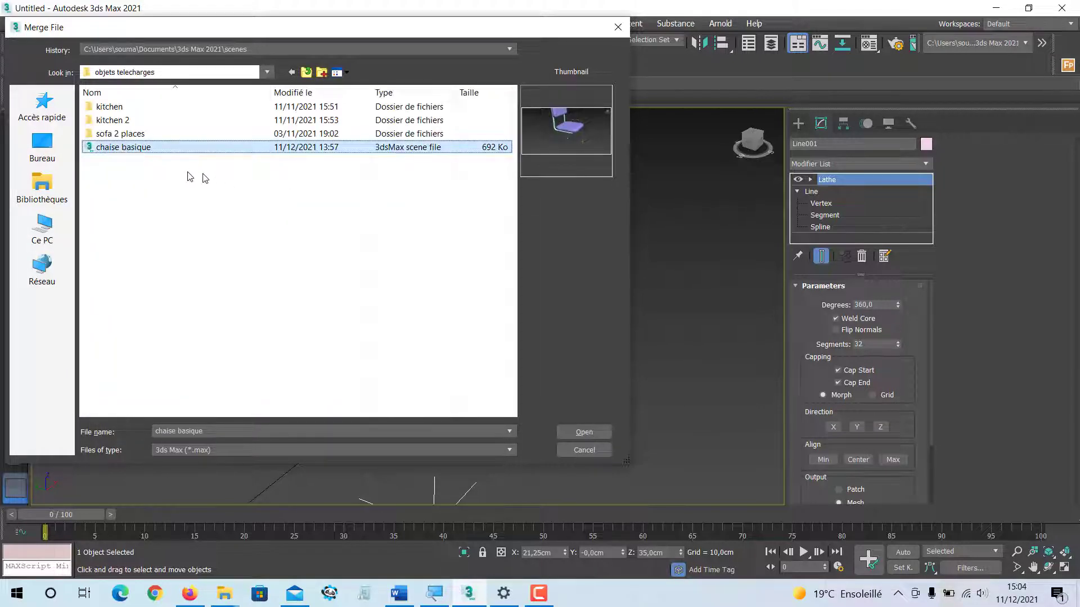
click(606, 432)
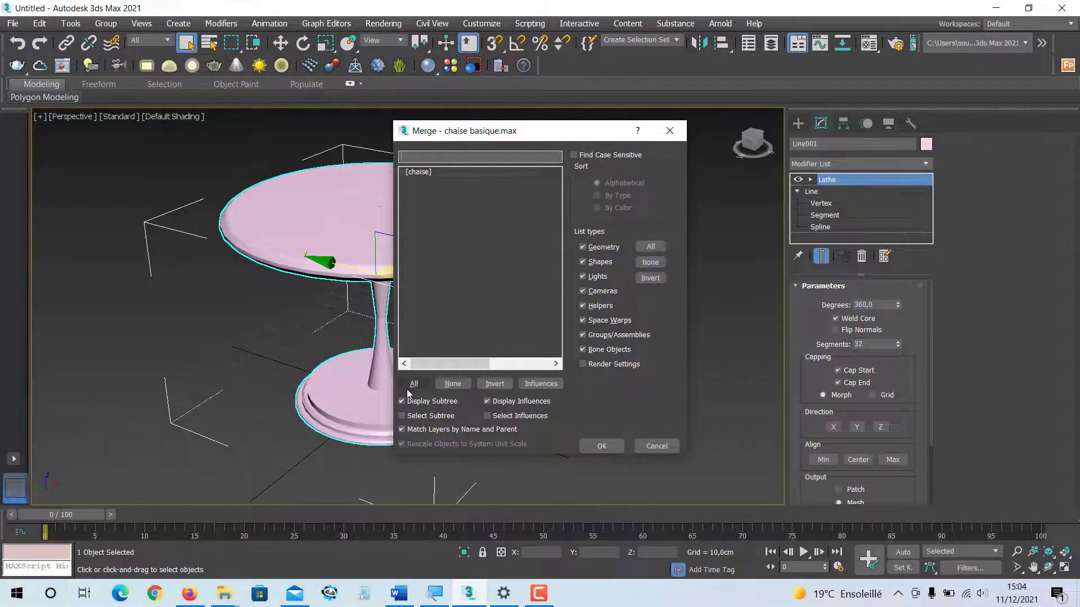
click(414, 384)
click(585, 442)
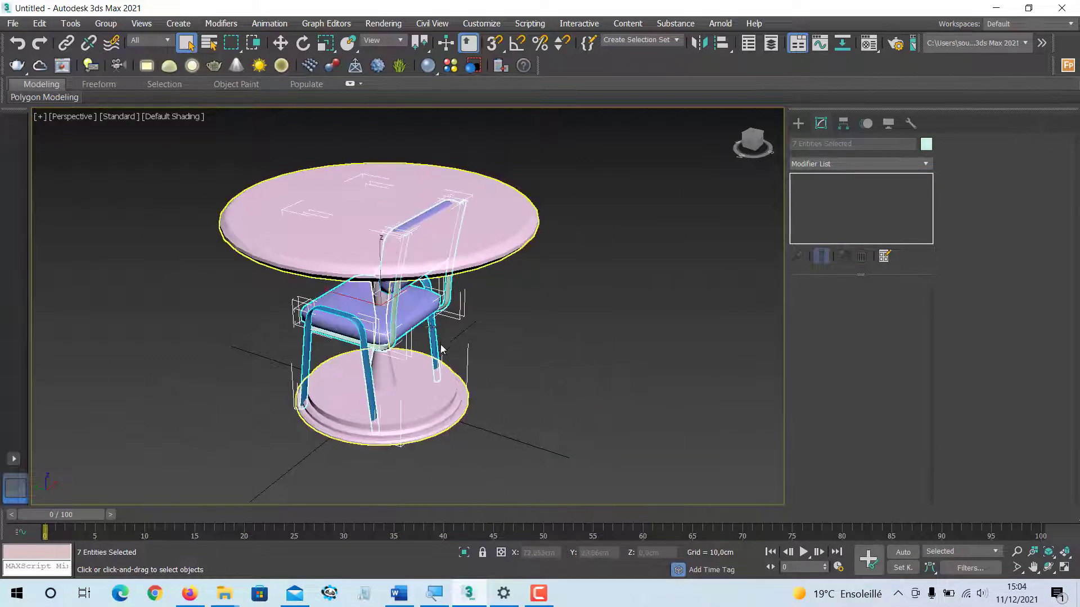
Step: Move the merged chair along the Y axis out from under the tabletop to stand beside the table
mouse_move(384, 365)
middle_down()
mouse_move(368, 362)
mouse_move(403, 378)
mouse_move(426, 374)
middle_up()
click(277, 45)
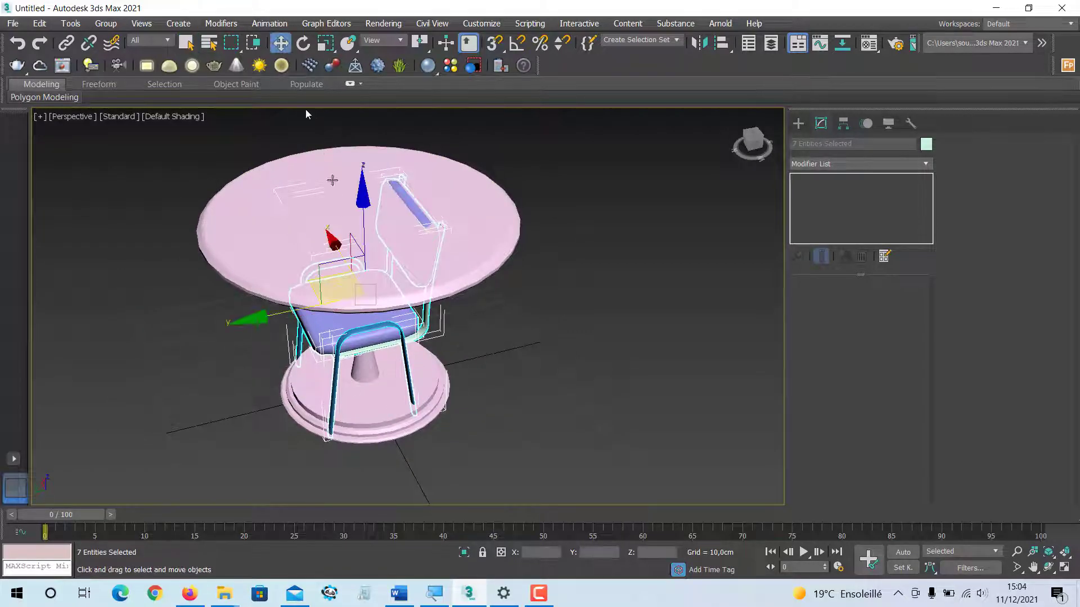
drag(251, 322, 452, 308)
alt+middle_drag(453, 308, 478, 296)
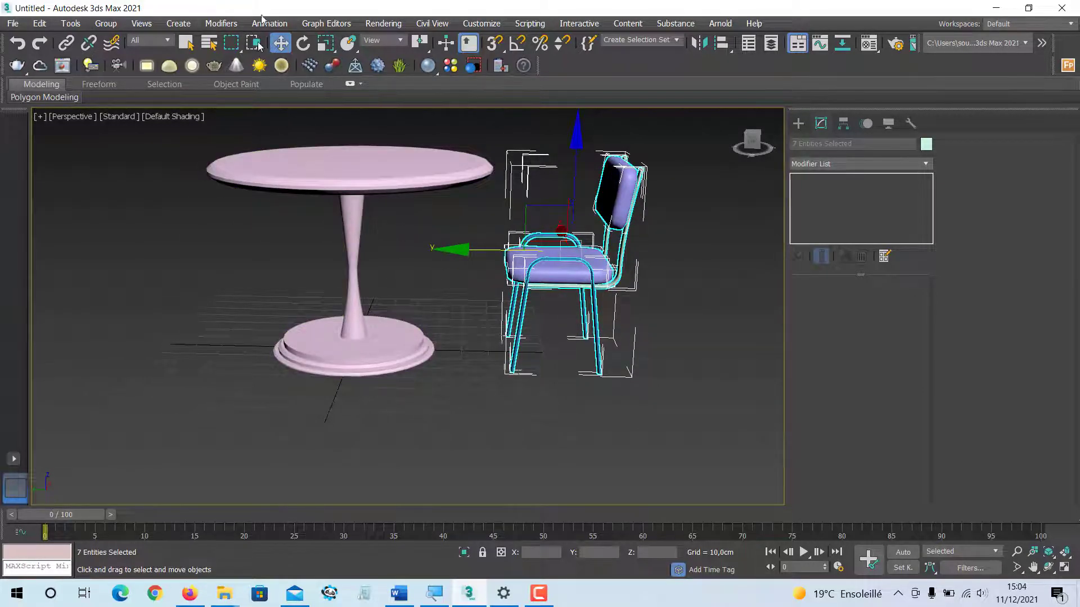
Step: Scale the chair up uniformly to about 223 percent
click(327, 44)
middle_drag(433, 220, 388, 331)
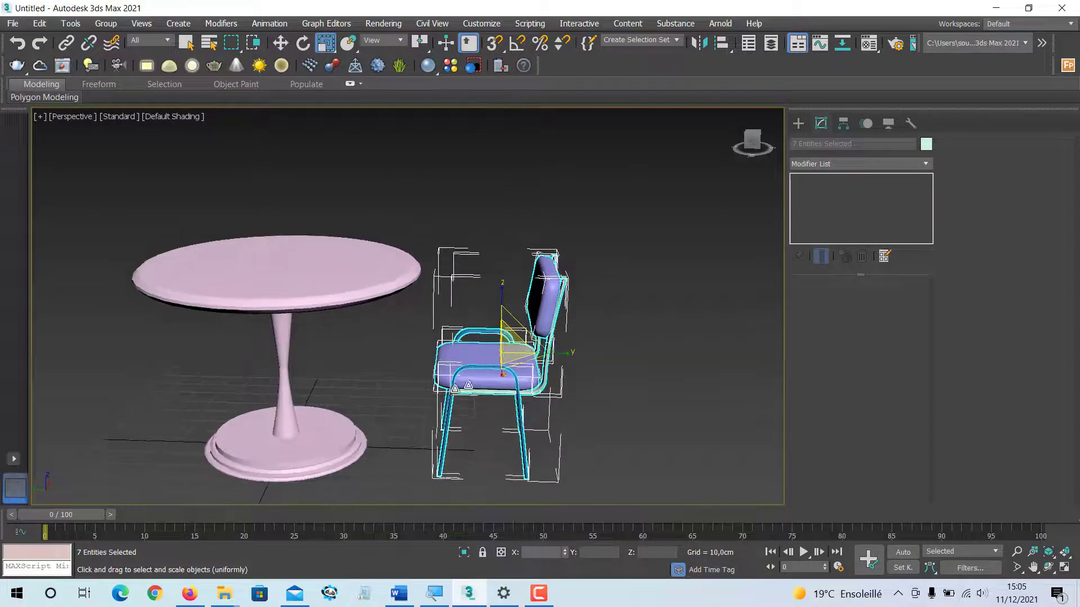
drag(512, 350, 583, 279)
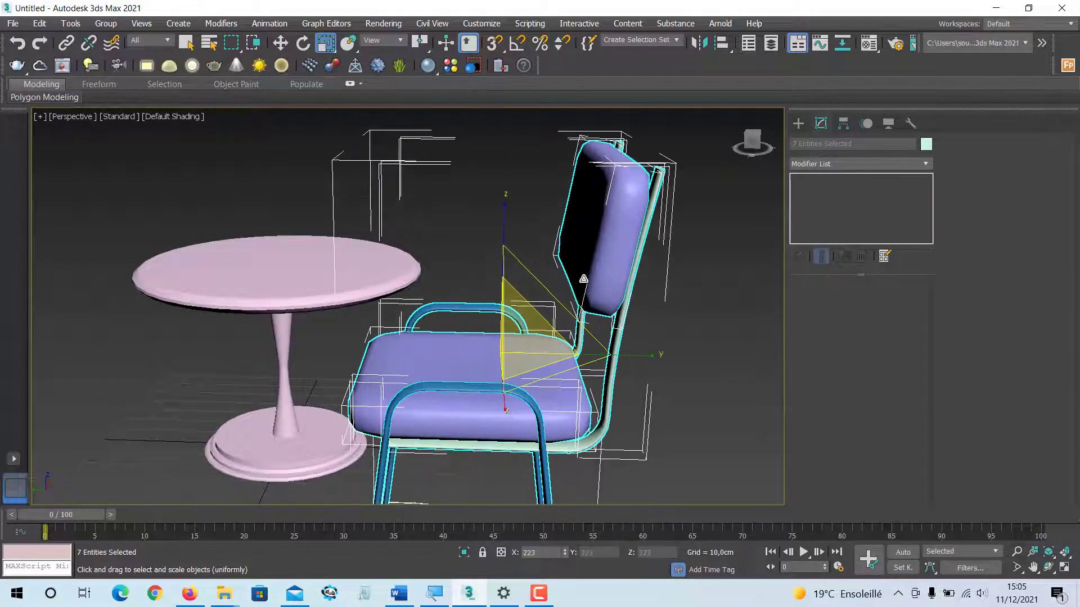
middle_drag(531, 344, 503, 388)
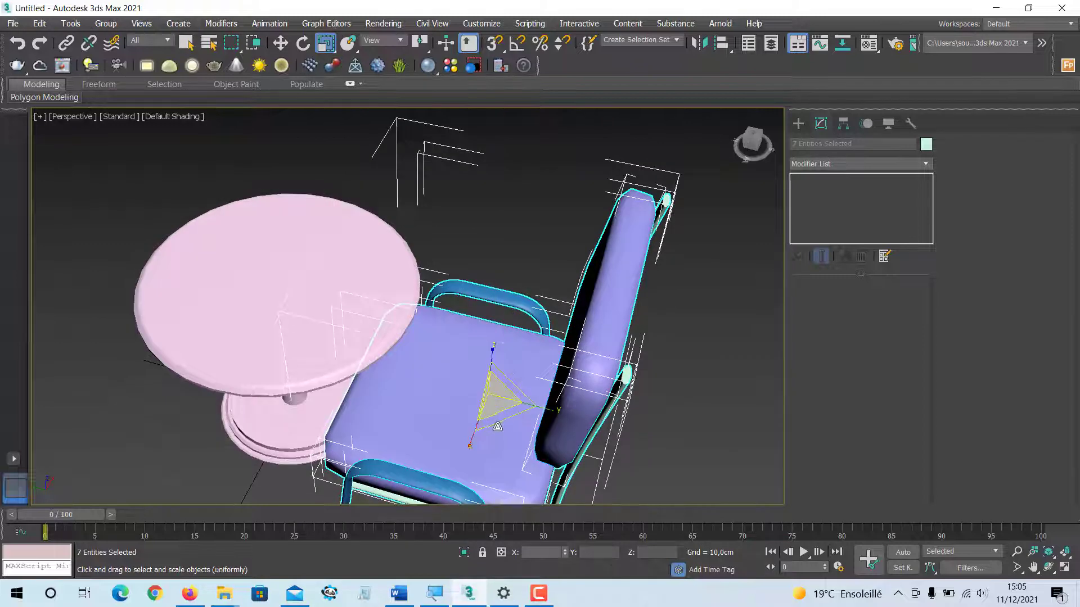
Step: Move the enlarged chair in the Top view along Y until it clears the tabletop, and adjust its X position slightly
key(alt+w)
middle_drag(196, 229, 213, 211)
key(alt+w)
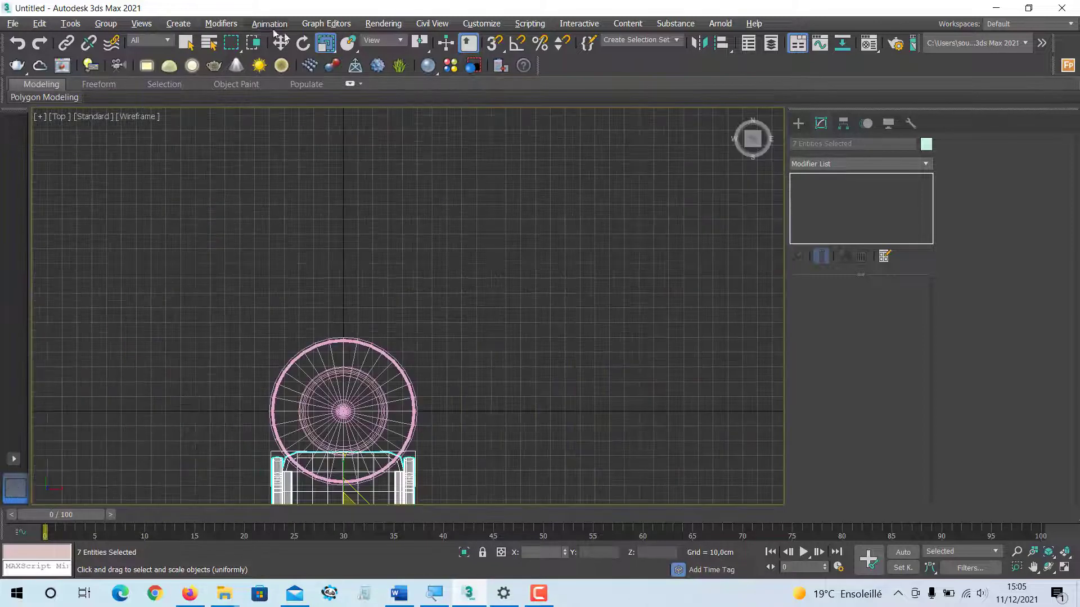
click(280, 43)
middle_drag(345, 421, 350, 256)
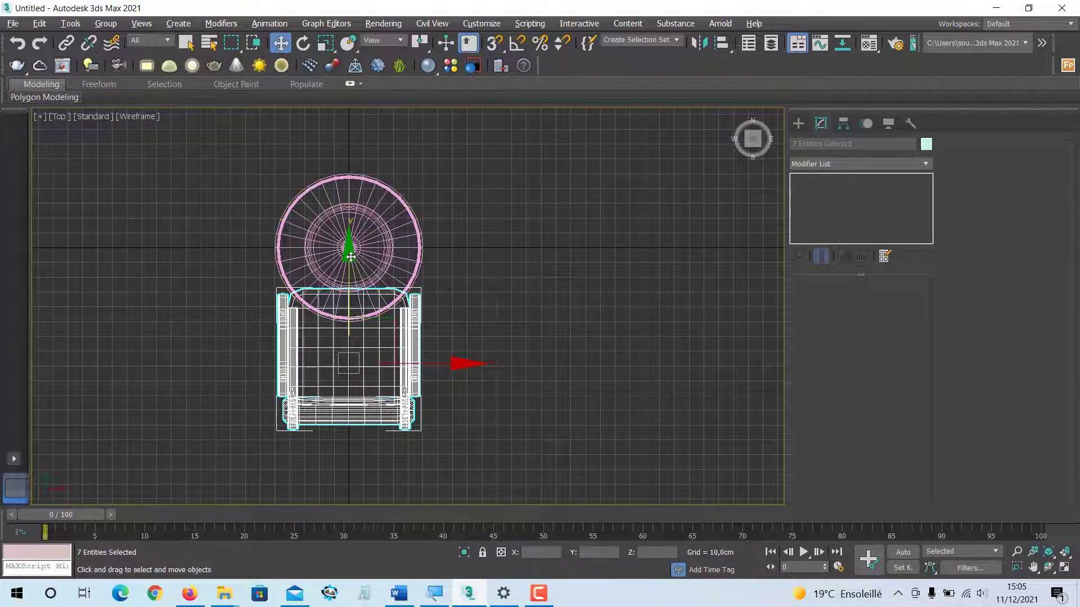
drag(350, 257, 349, 297)
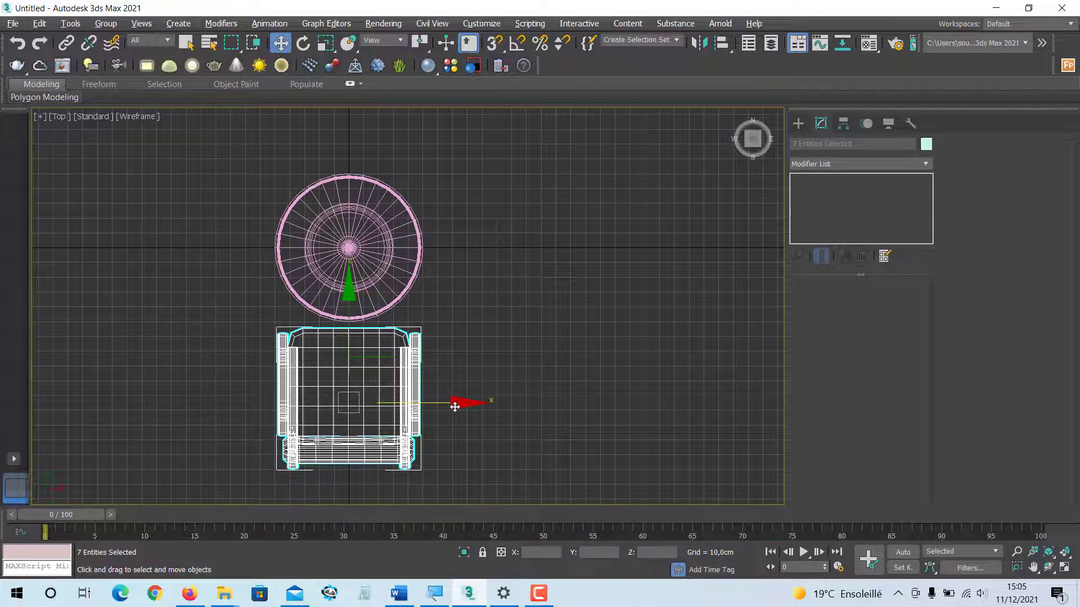
drag(454, 406, 459, 403)
Step: Compare the chair's size and height with the table in the Perspective and Right views
key(alt+w)
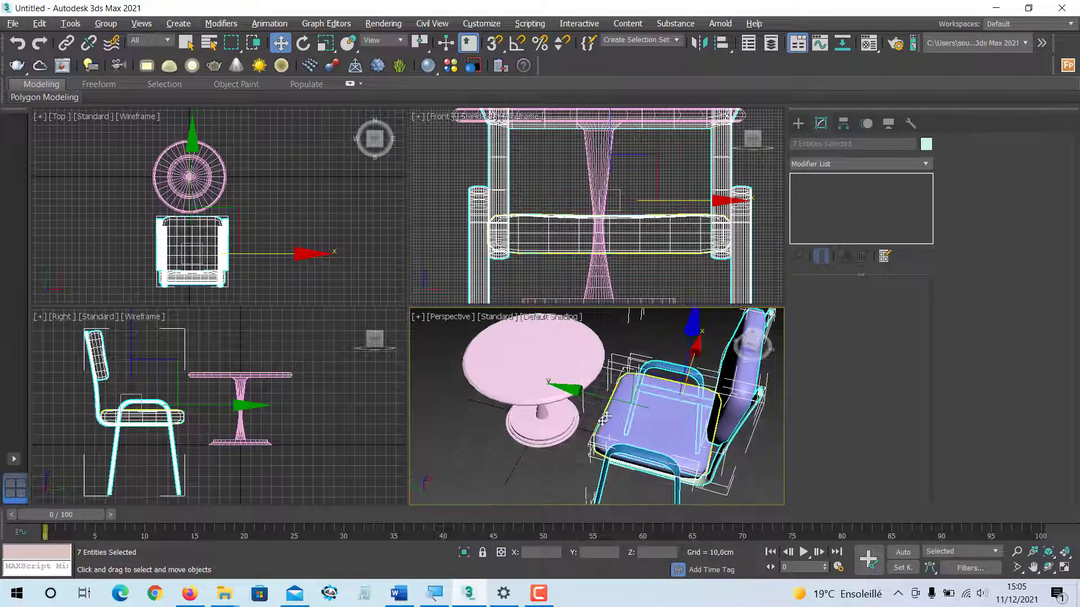
key(alt+w)
alt+middle_drag(603, 417, 510, 335)
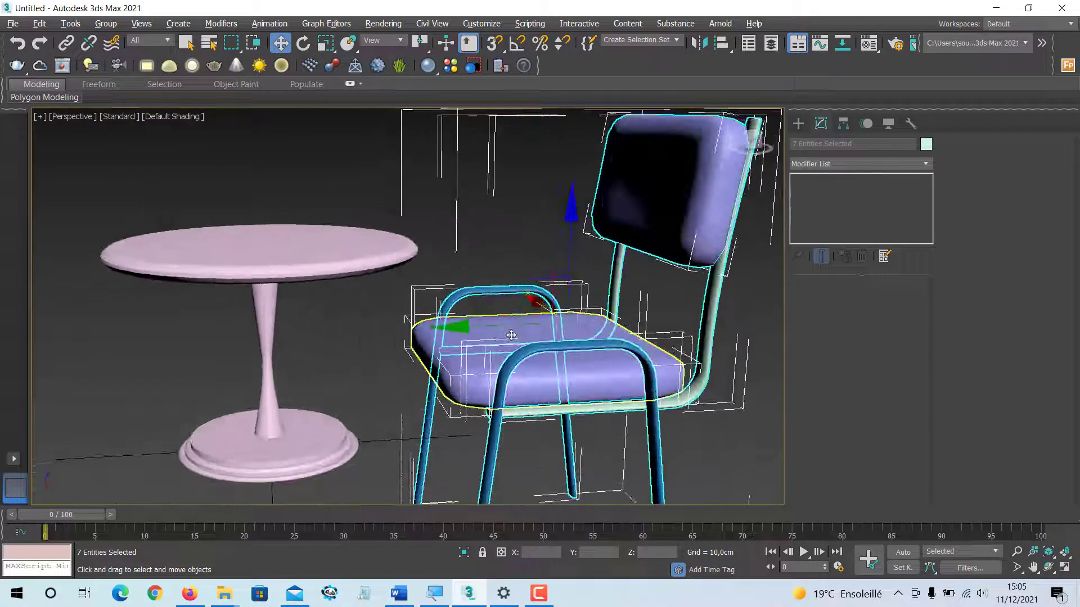
key(alt+w)
middle_drag(253, 437, 318, 446)
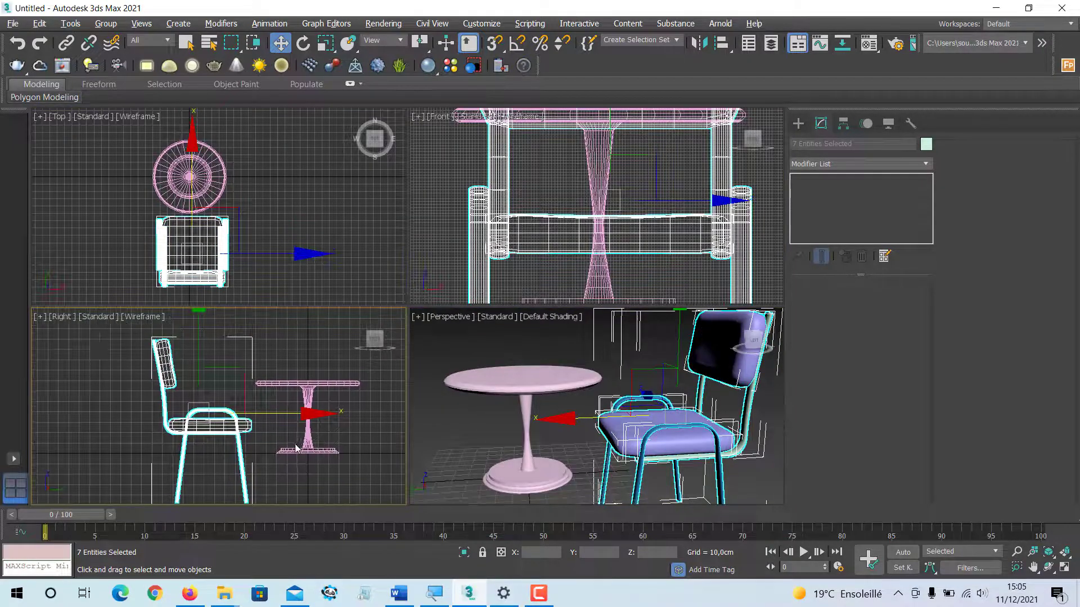
Step: Undo the enlarged chair's moves and its uniform scaling
scroll(296, 448, down, 2)
key(ctrl+z)
key(ctrl+z)
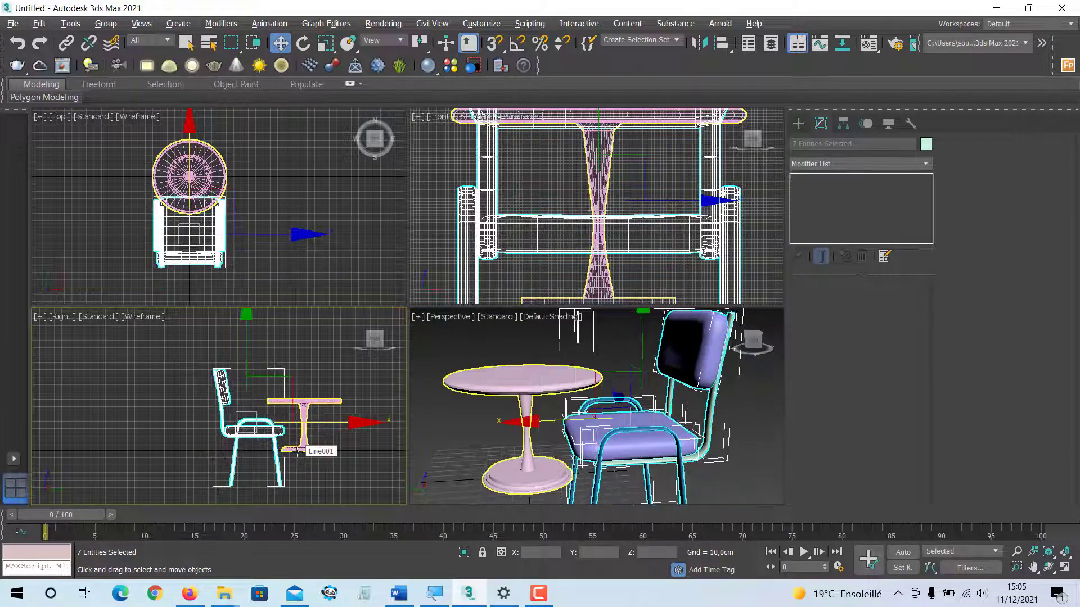
key(ctrl+z)
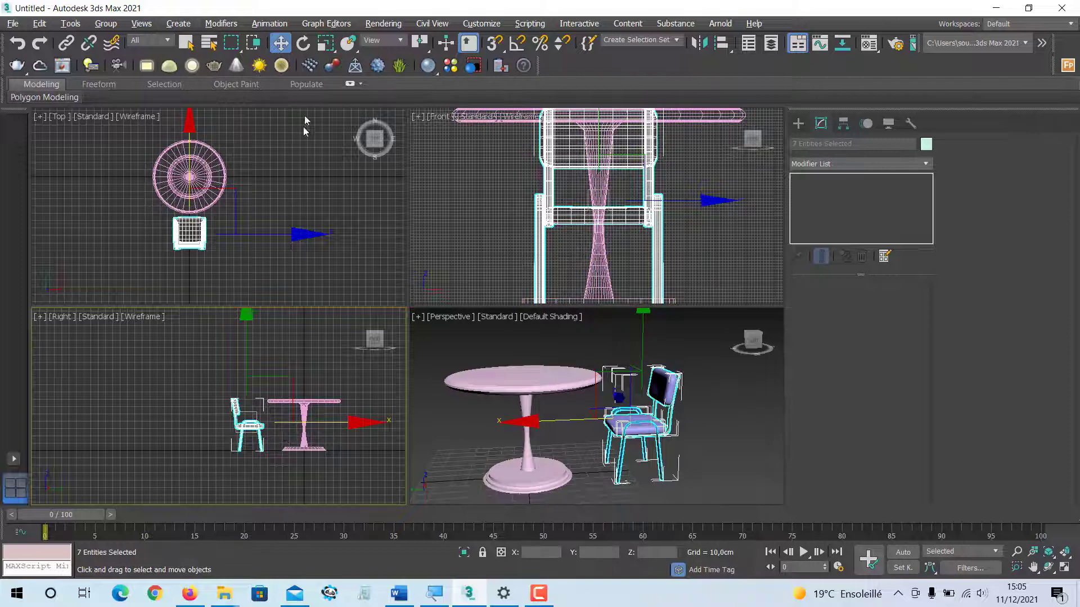
Step: Scale the chair up uniformly by a small amount in the Right view to suit the table's proportions
click(325, 43)
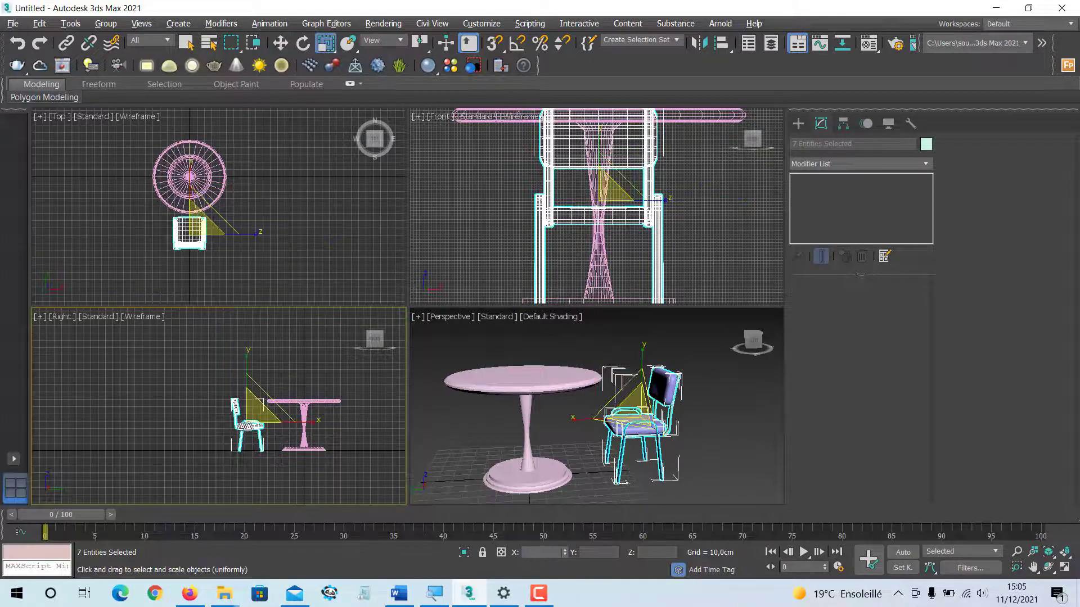
right_click(255, 366)
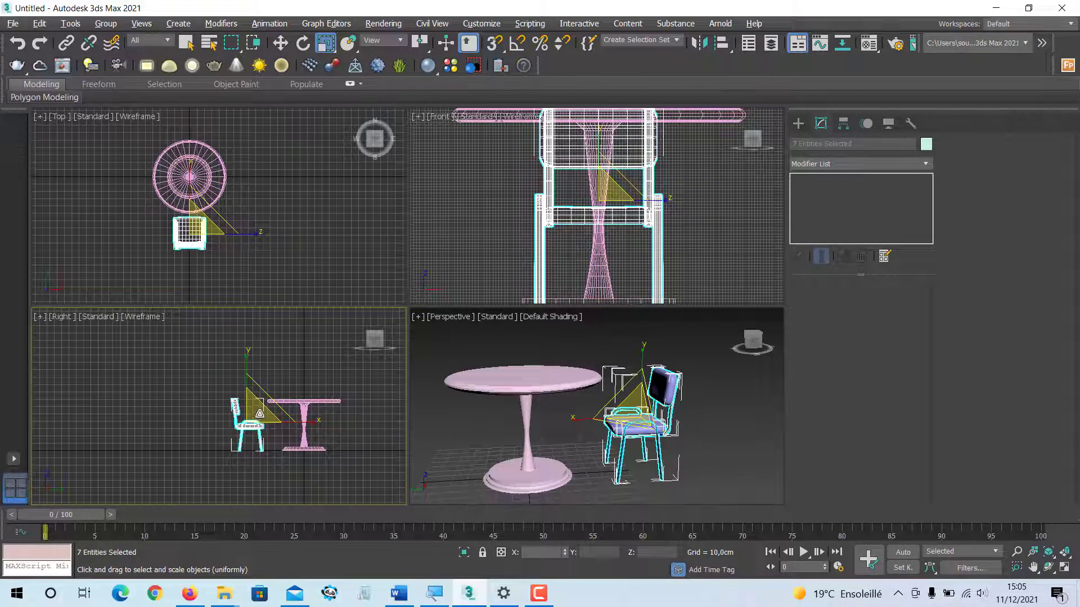
drag(259, 414, 240, 334)
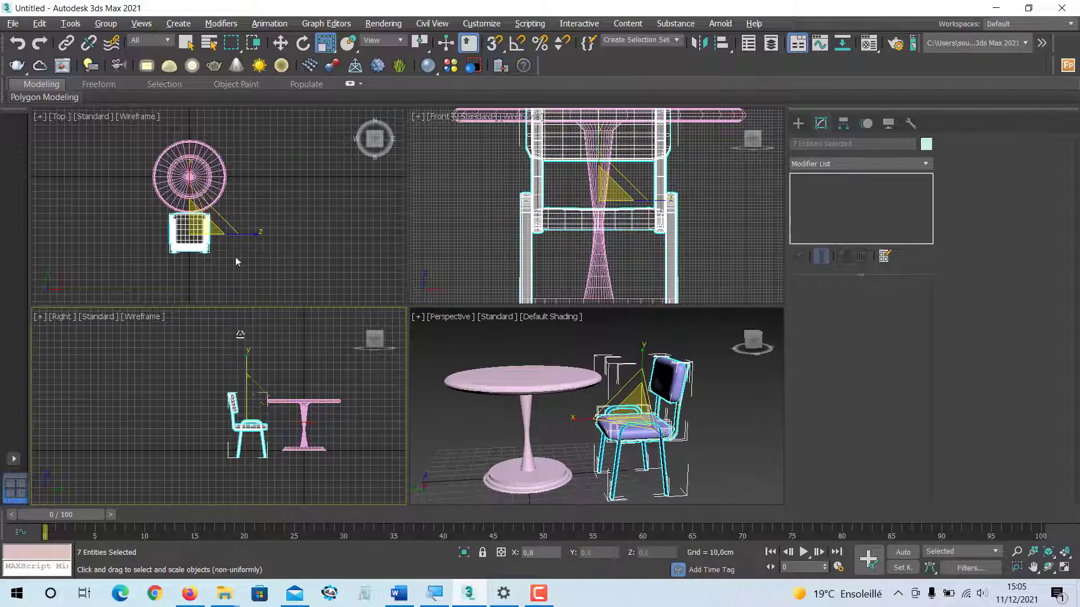
Step: Raise the chair until its feet are level with the table base, and shift it slightly away from the tabletop along Y
click(280, 42)
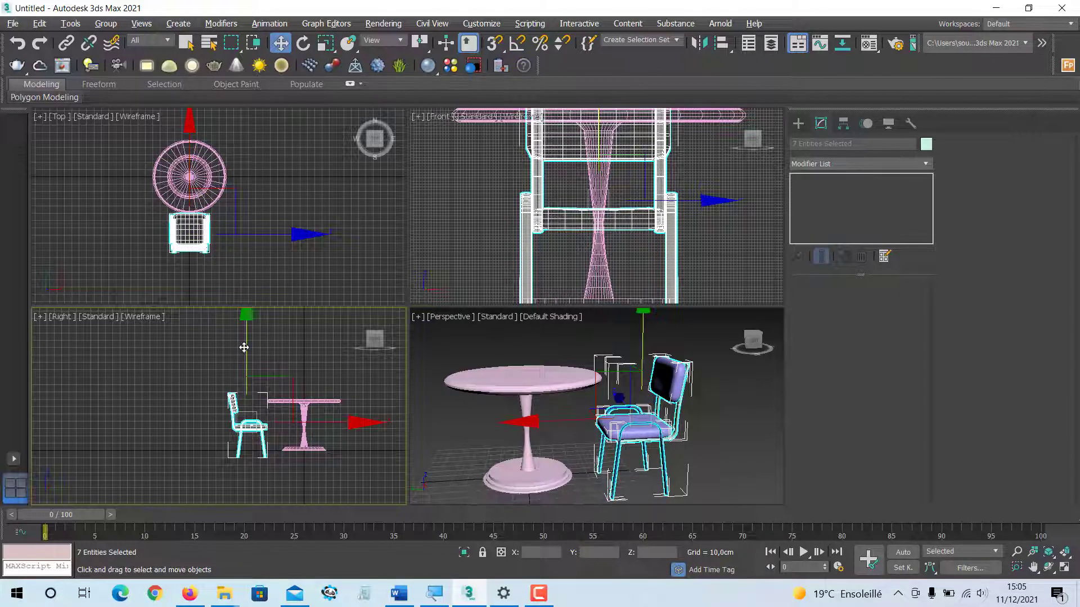
drag(247, 349, 246, 340)
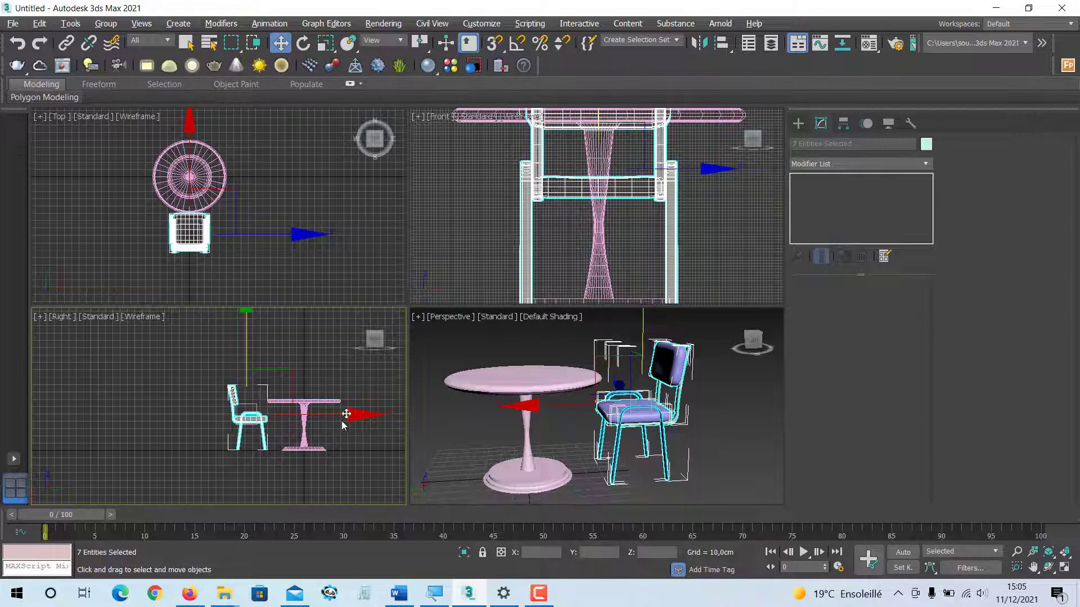
middle_drag(220, 220, 226, 219)
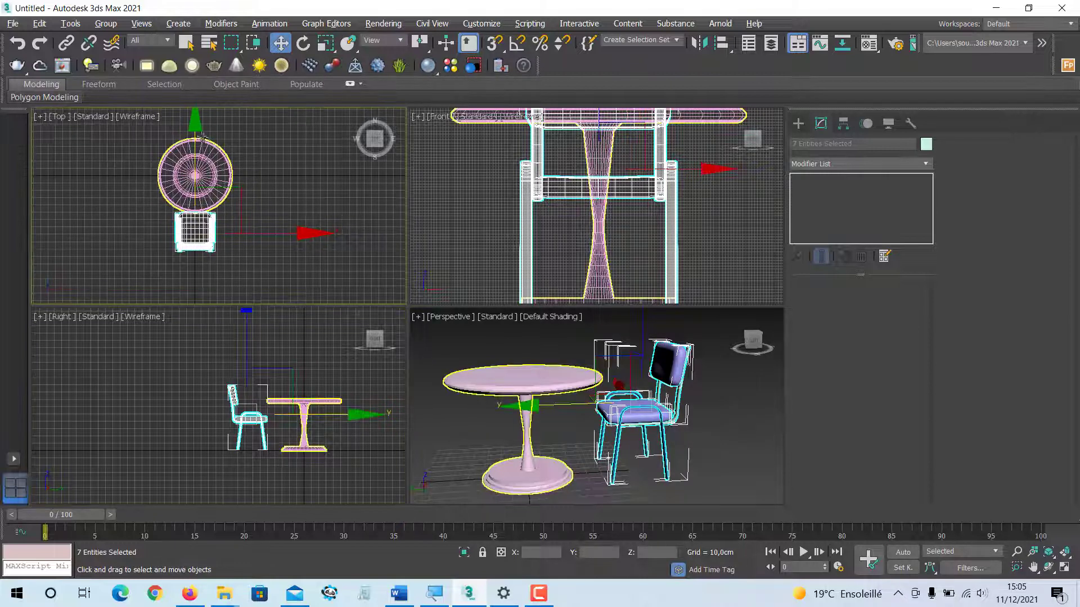
drag(195, 135, 196, 139)
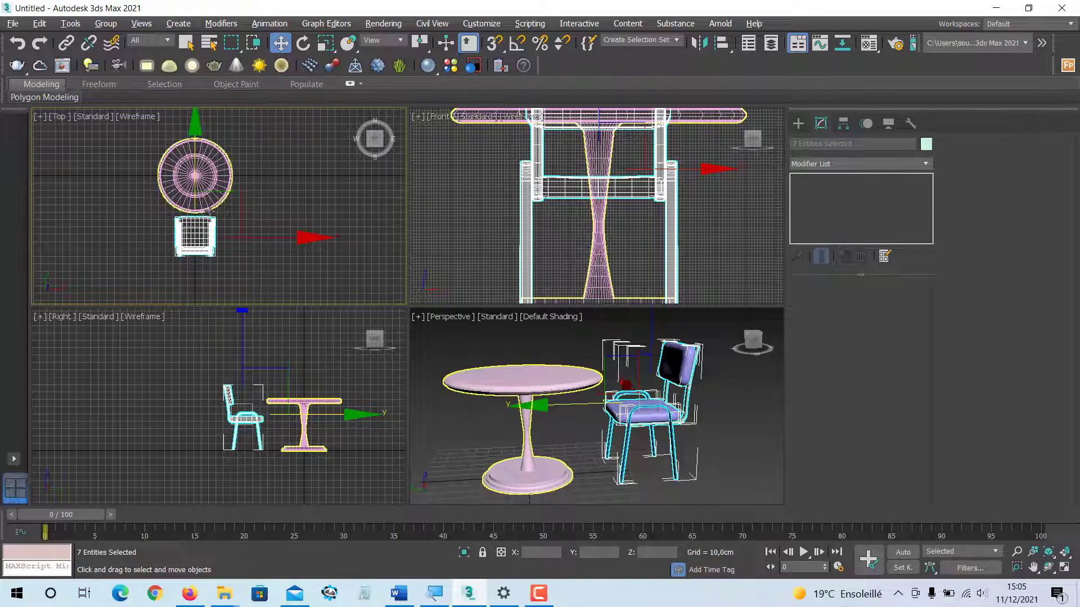
Step: Try to rotate the chair about its own center in the maximized Top view
key(alt+w)
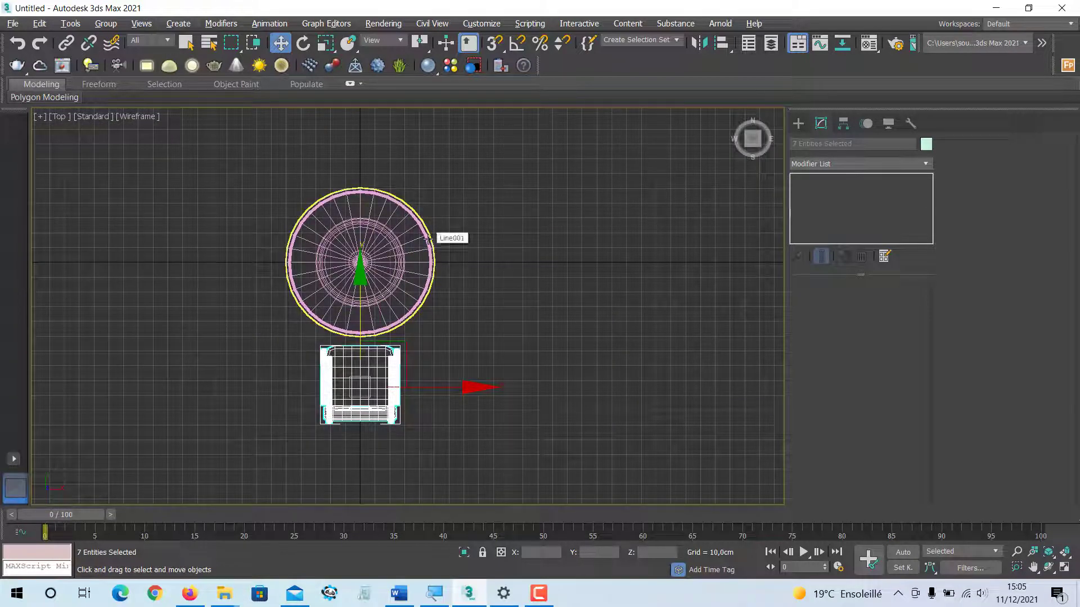
click(303, 45)
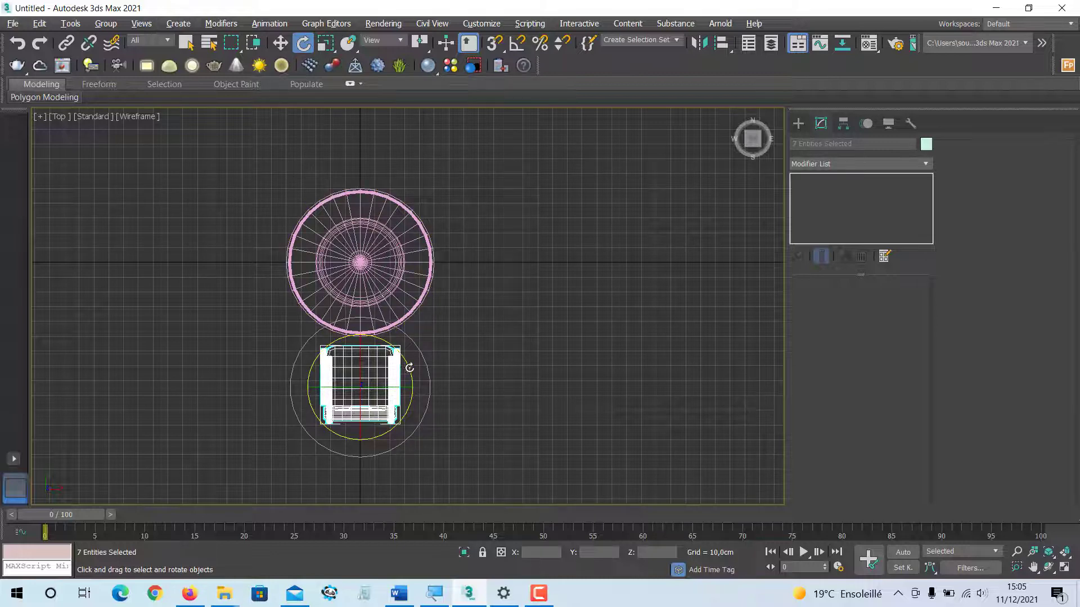
drag(409, 367, 382, 345)
key(ctrl+z)
Step: Pick the table, Line001, as the reference coordinate system for rotation and use the transform coordinate center
click(398, 42)
click(371, 142)
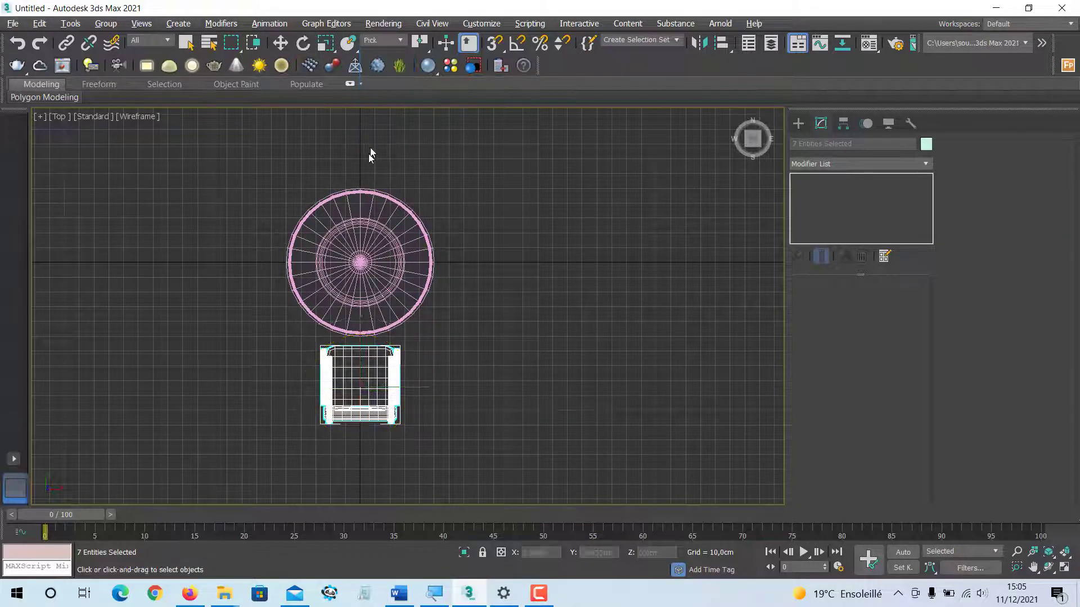
click(375, 194)
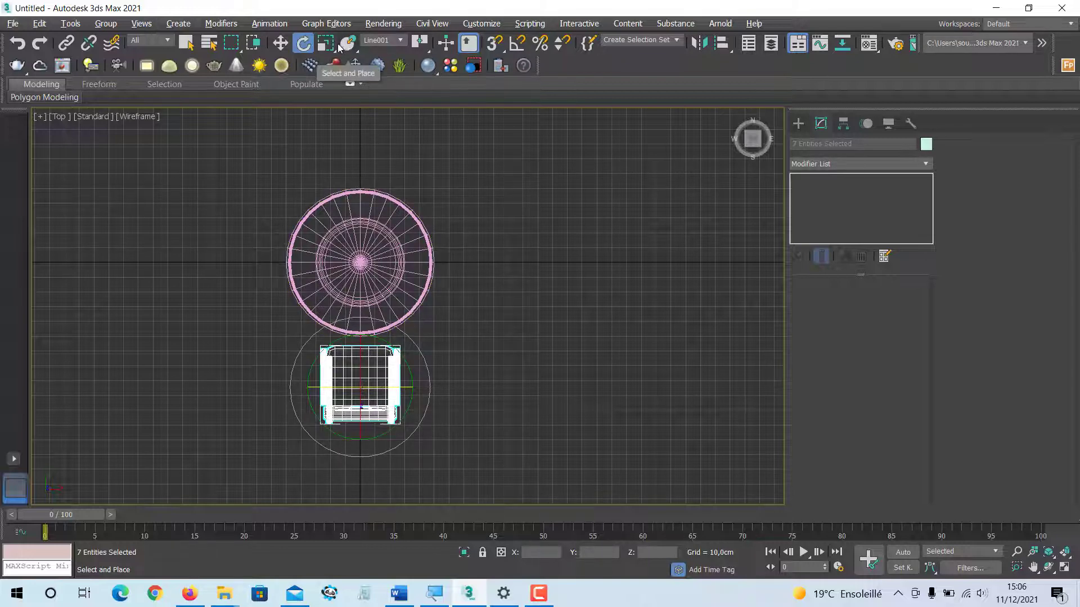
drag(420, 45, 423, 108)
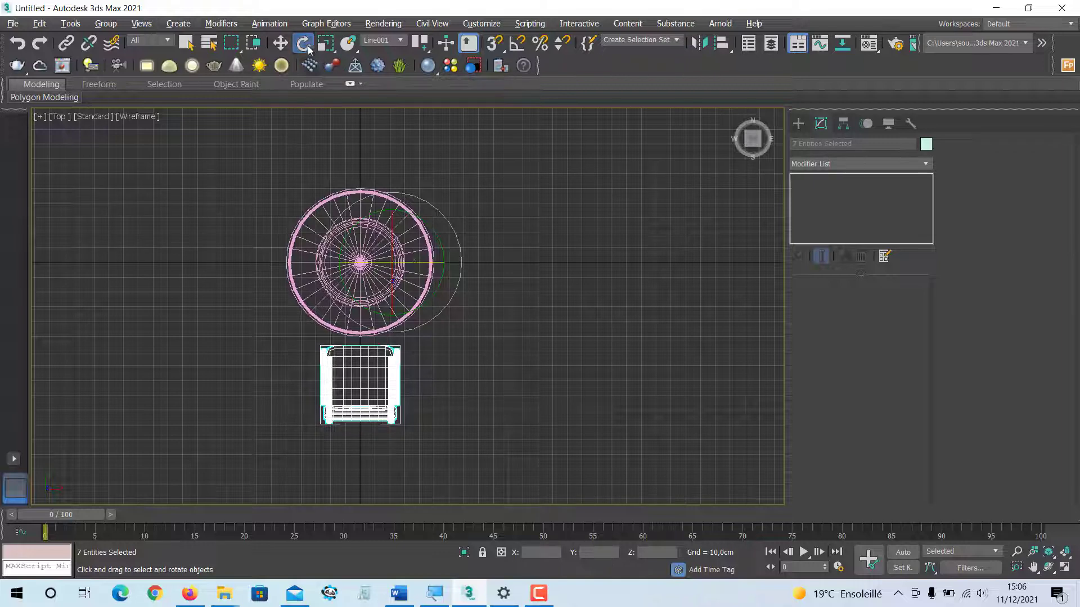
Step: Select only the chair's seat and set its rotation to Line001's coordinate system with the transform coordinate center
click(391, 372)
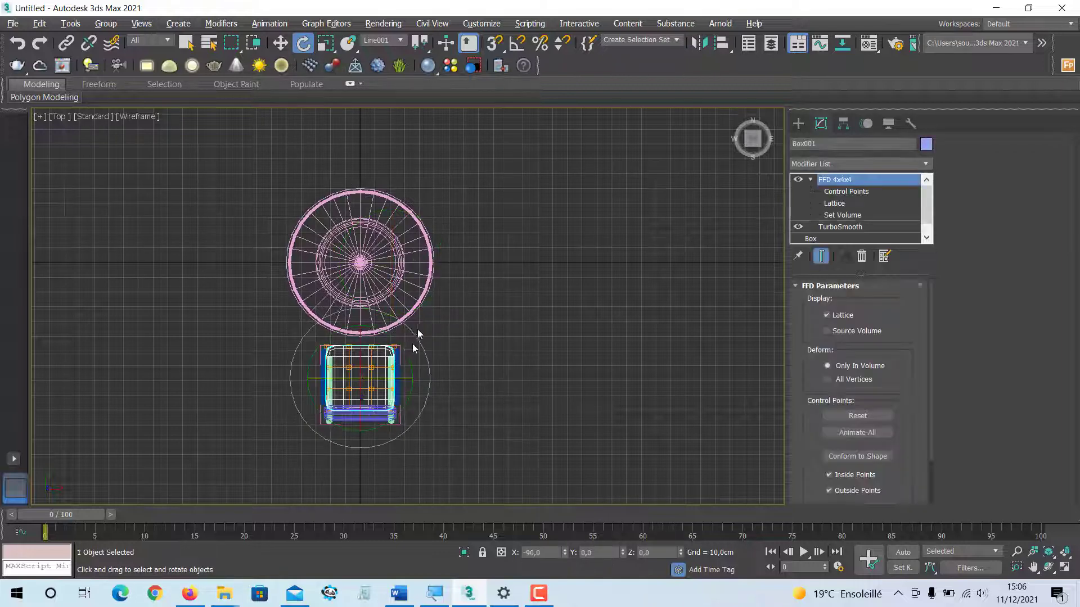
click(399, 41)
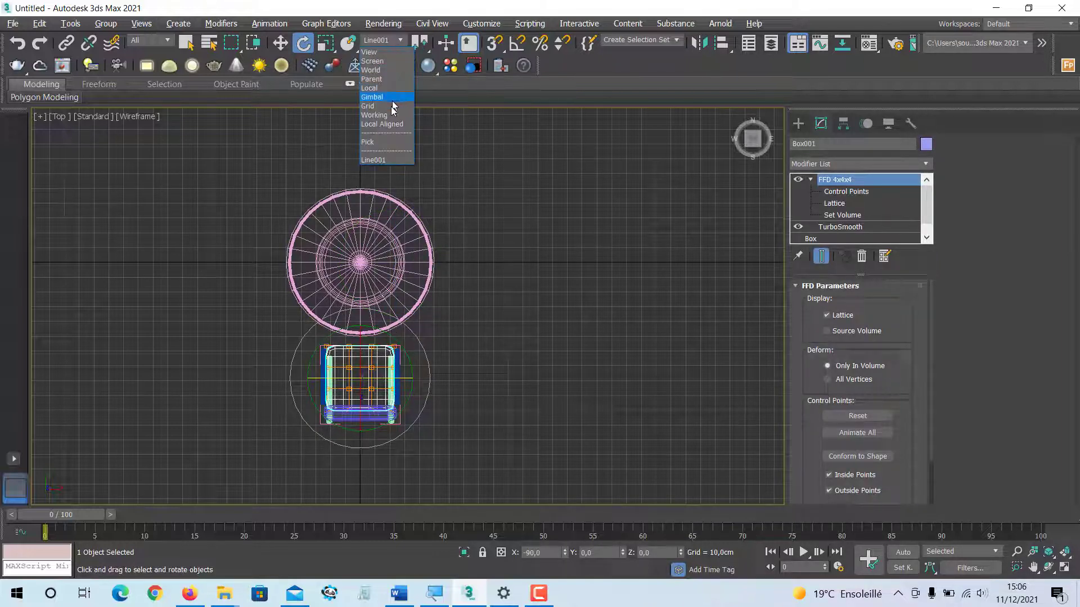
click(381, 160)
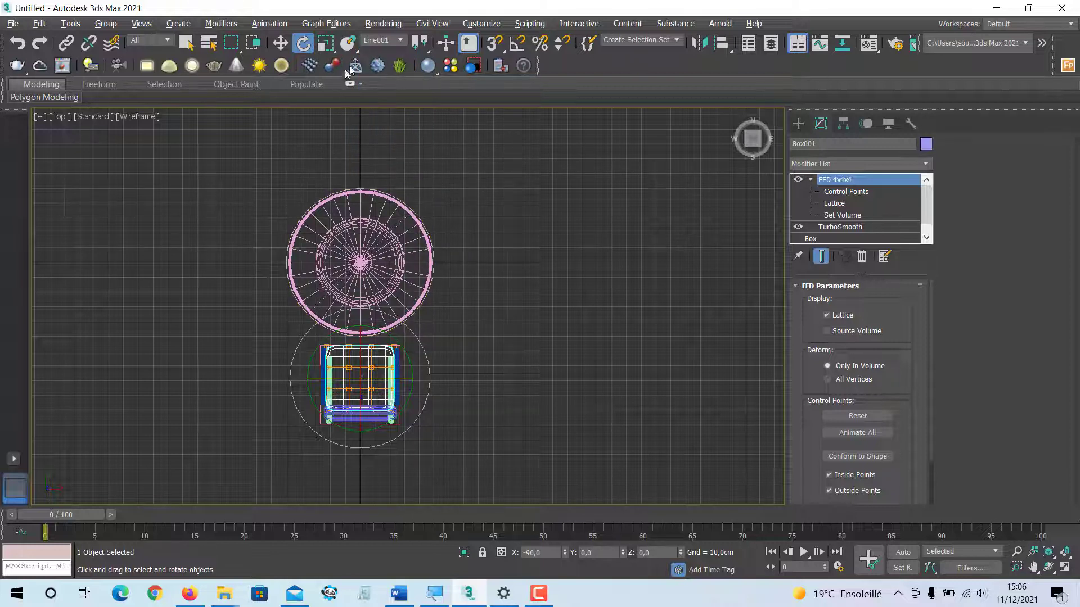
drag(418, 45, 420, 103)
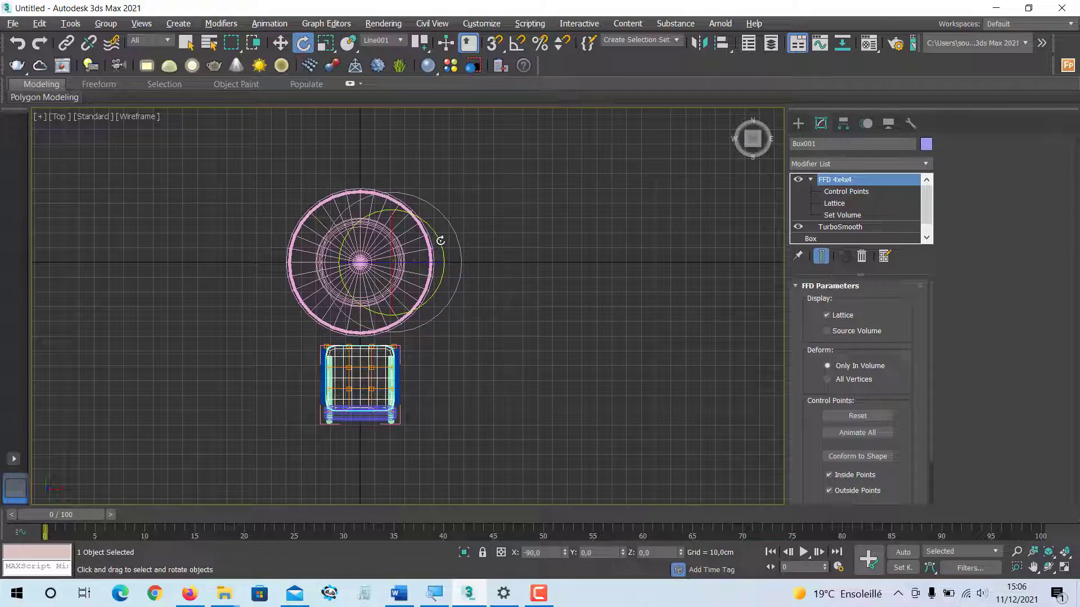
drag(440, 241, 276, 106)
Step: Reselect all the chair parts, close their open group, and select the chair as a single group
click(280, 43)
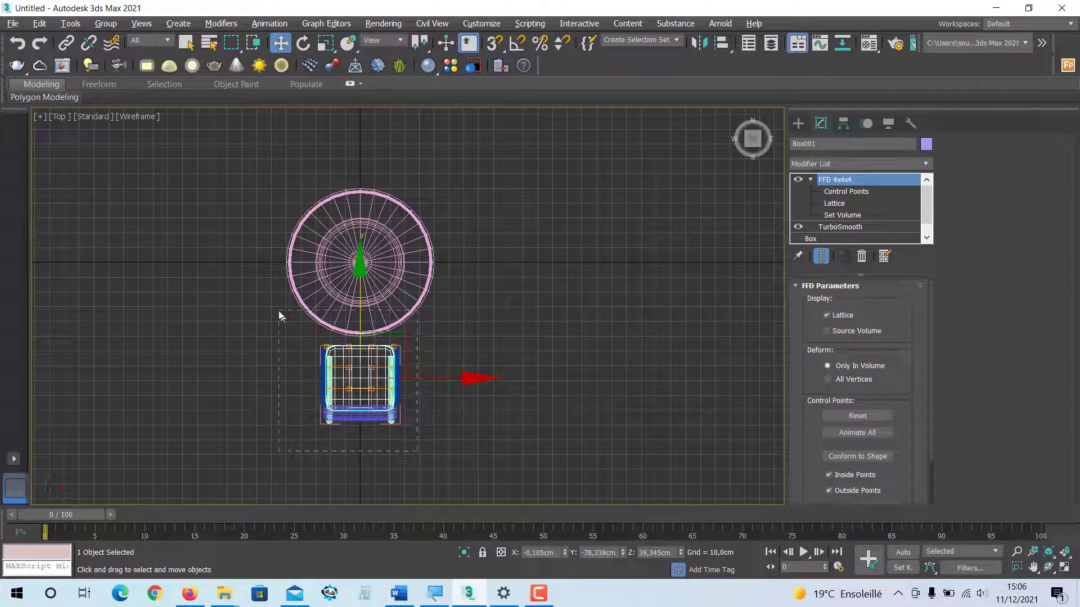
drag(279, 316, 280, 315)
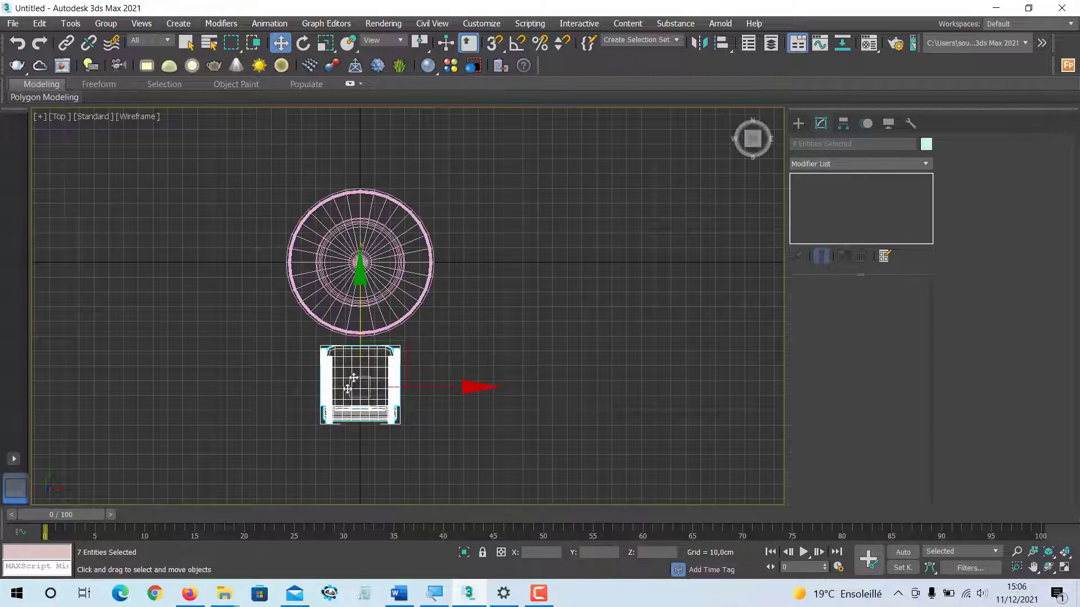
click(106, 24)
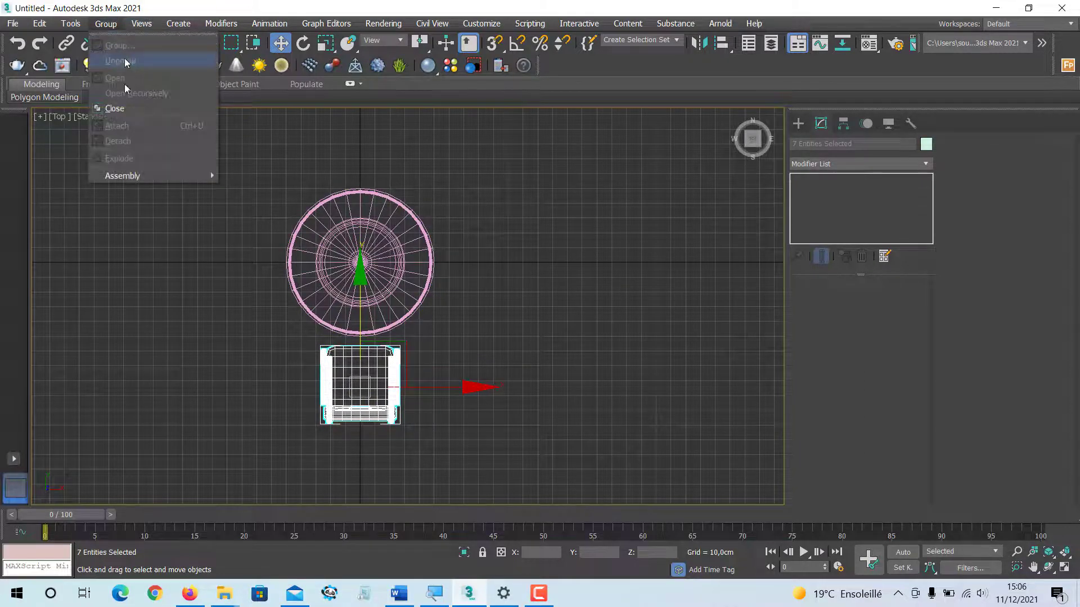
click(112, 109)
click(473, 417)
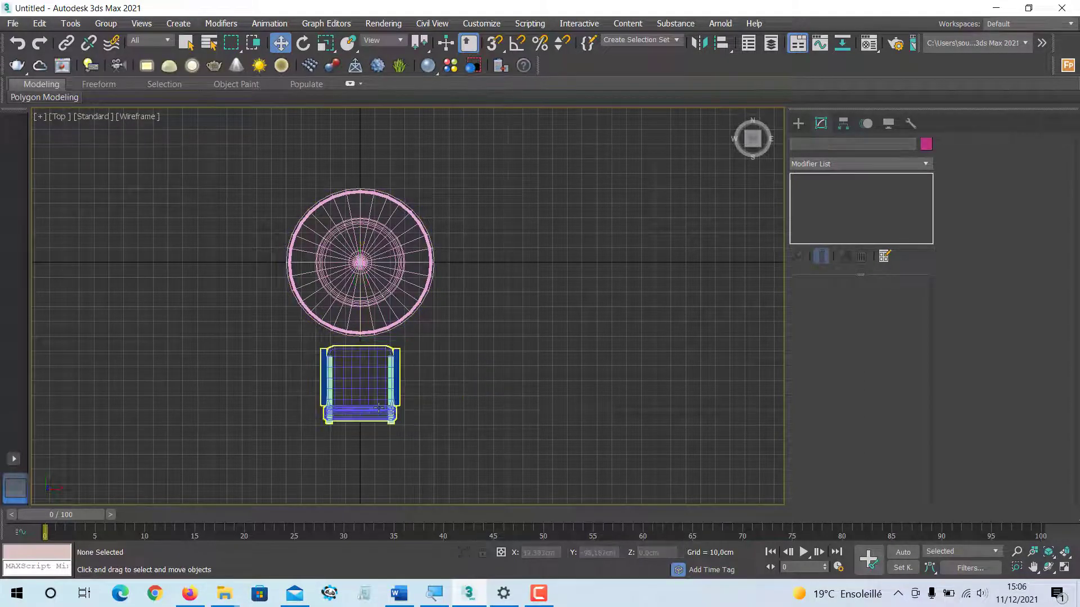
click(382, 408)
Step: Activate Rotate for the chair group and examine where its rotation center lies relative to the table in the Perspective view
click(302, 43)
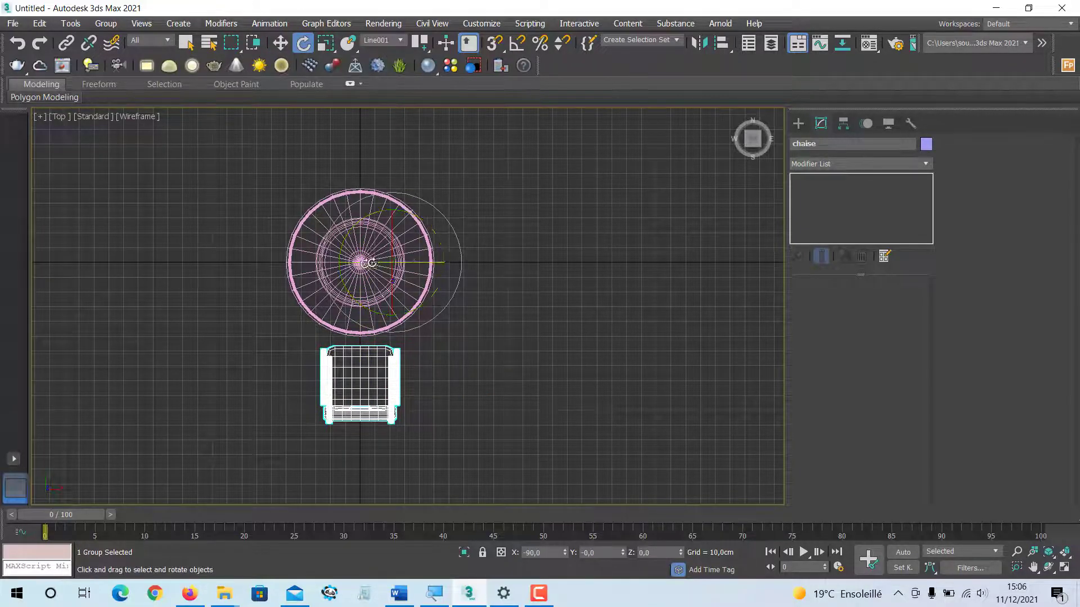
middle_drag(380, 267, 393, 254)
key(alt+w)
middle_drag(572, 460, 566, 442)
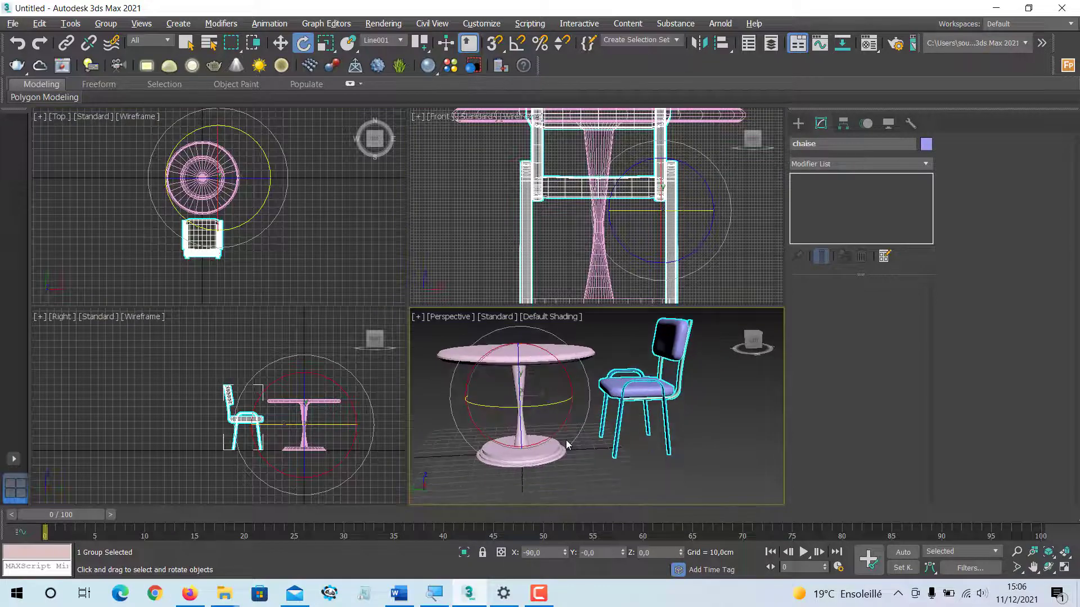
key(alt+w)
alt+middle_drag(444, 375, 346, 380)
scroll(451, 330, up, 5)
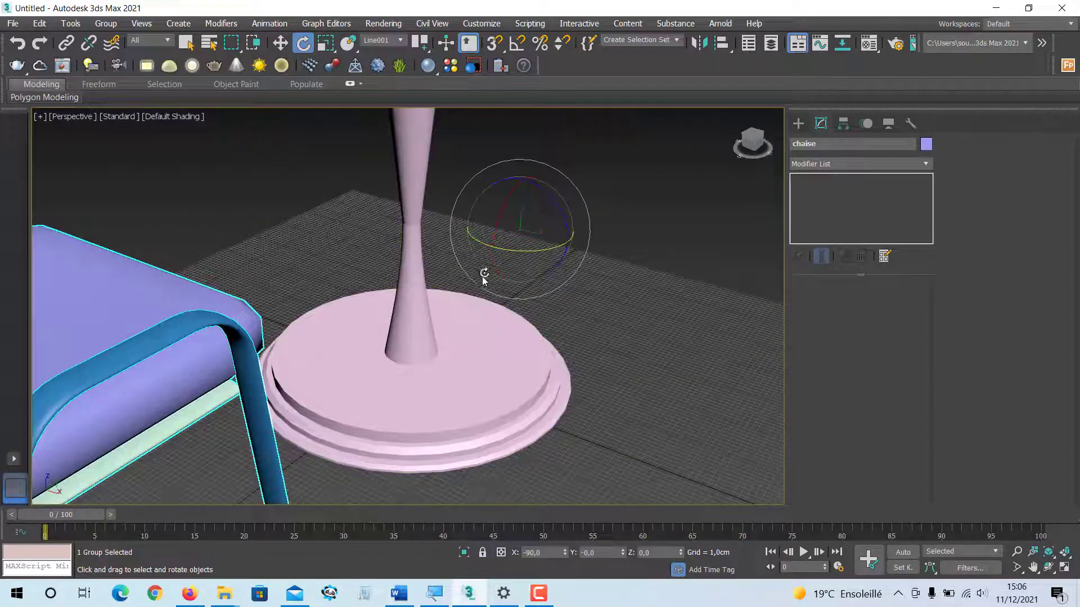
middle_drag(484, 291, 461, 324)
Step: Center the table's pivot to the object with Affect Pivot Only, then leave pivot editing and deselect the table
click(280, 43)
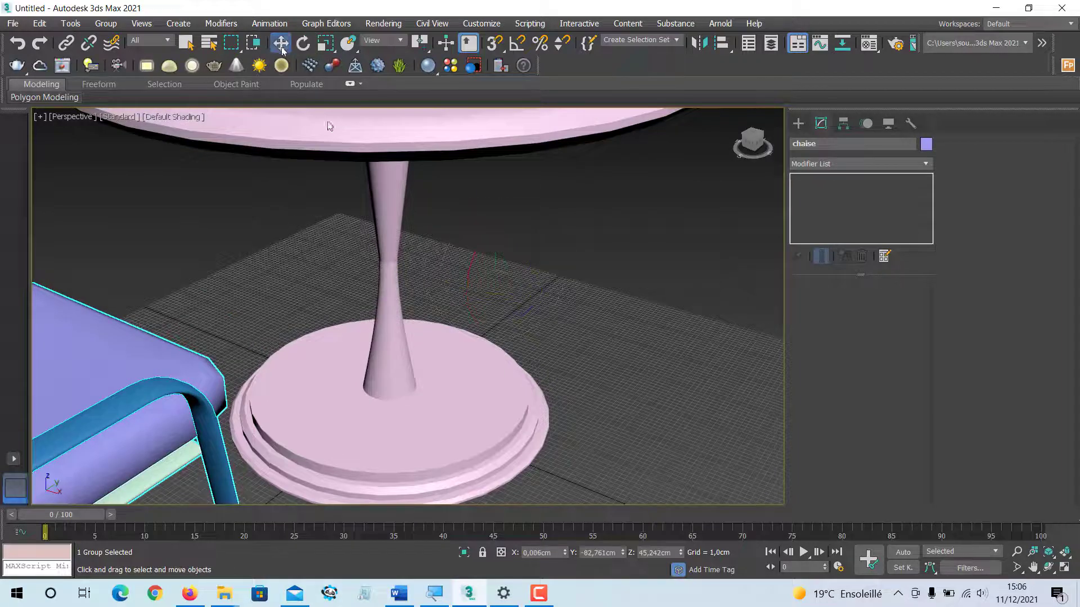
click(426, 163)
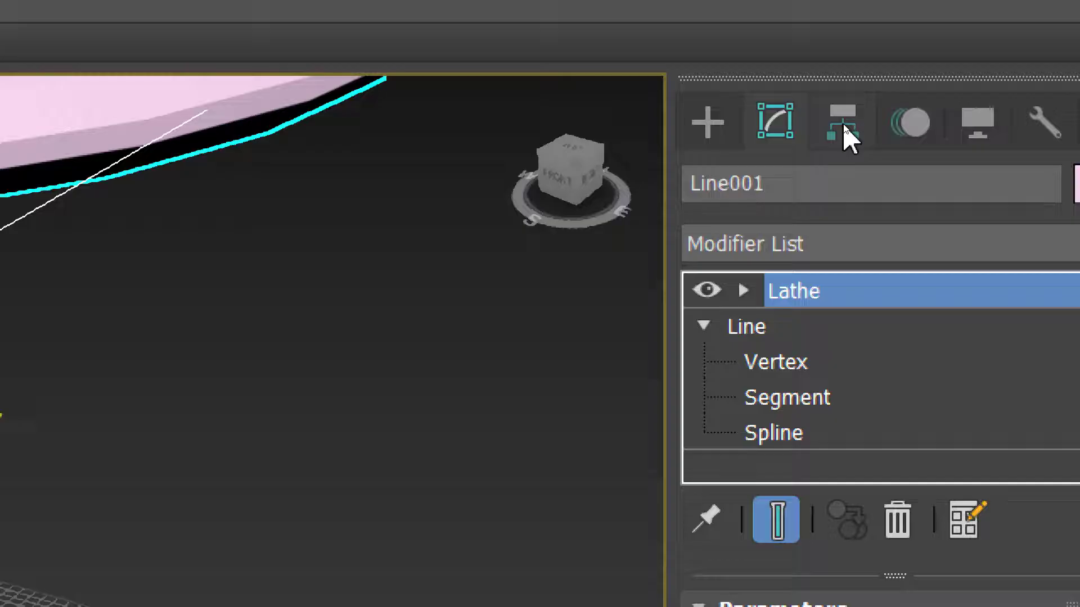
click(846, 134)
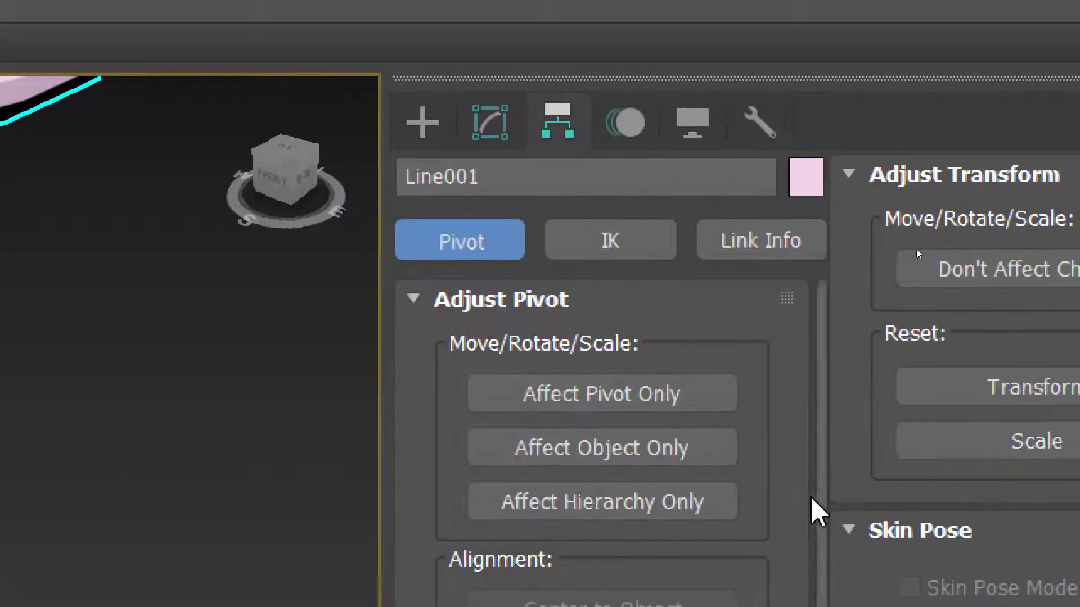
click(593, 395)
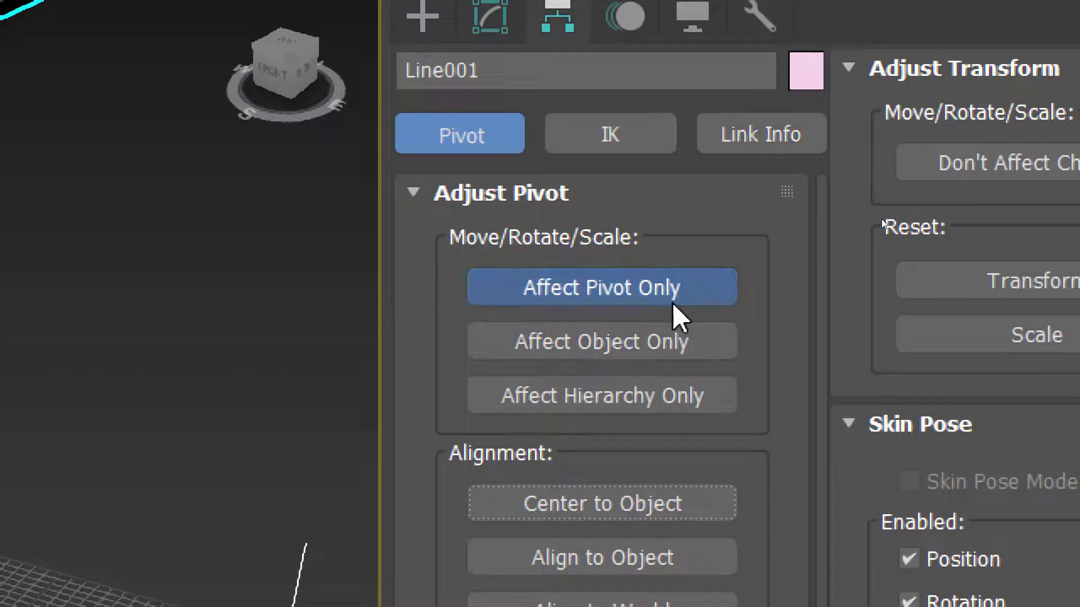
click(669, 62)
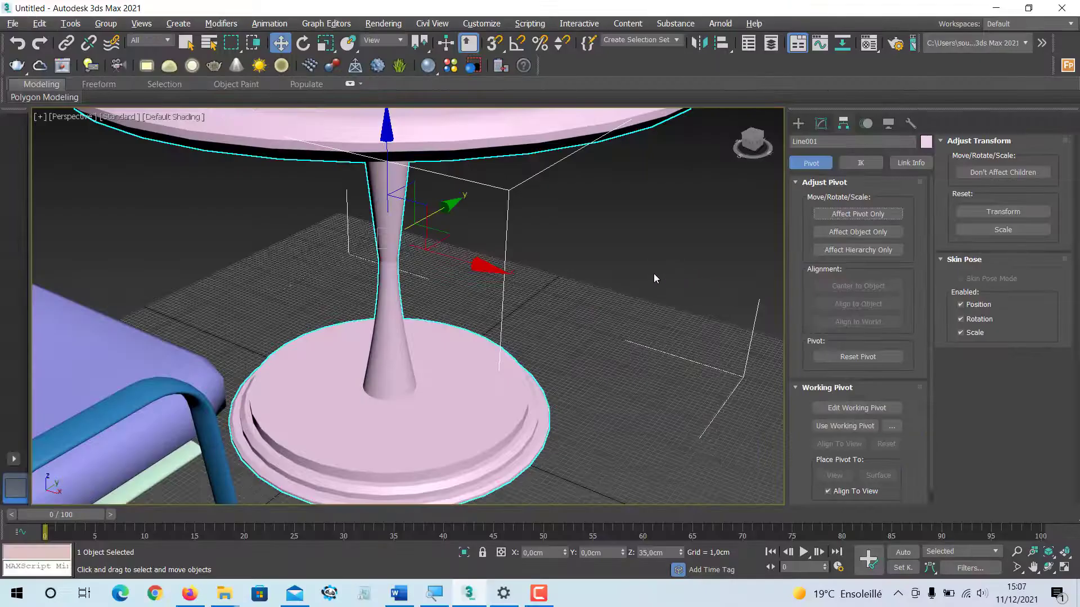
click(562, 280)
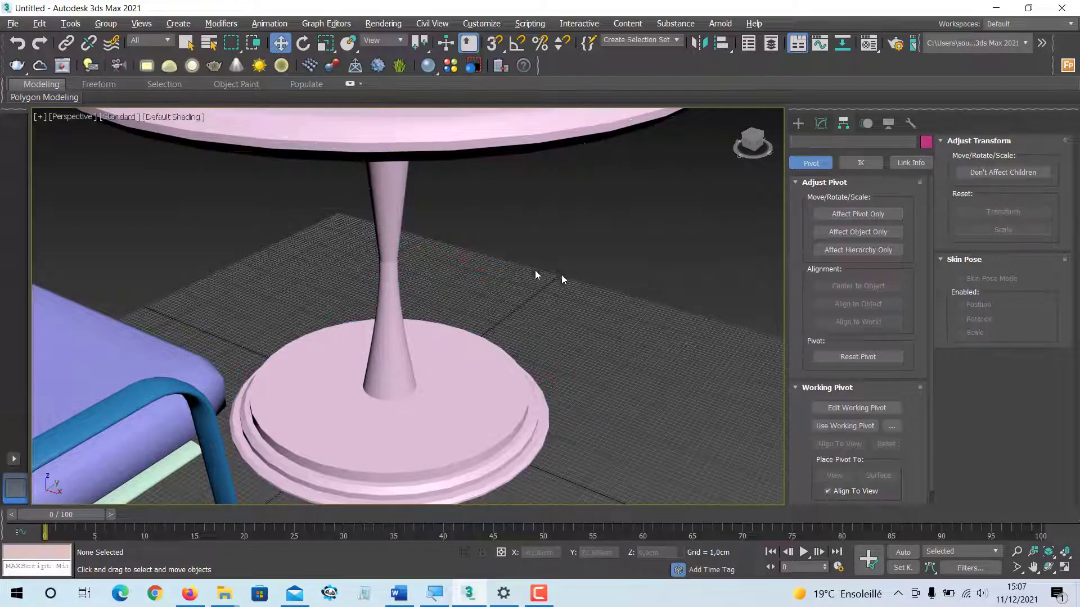
Step: Select the chair group and show it with the table in a maximized Top view
click(388, 194)
alt+middle_drag(432, 251, 172, 366)
click(214, 322)
mouse_move(226, 348)
alt+middle_down()
mouse_move(234, 360)
mouse_move(207, 364)
mouse_move(211, 352)
mouse_move(215, 361)
alt+middle_up()
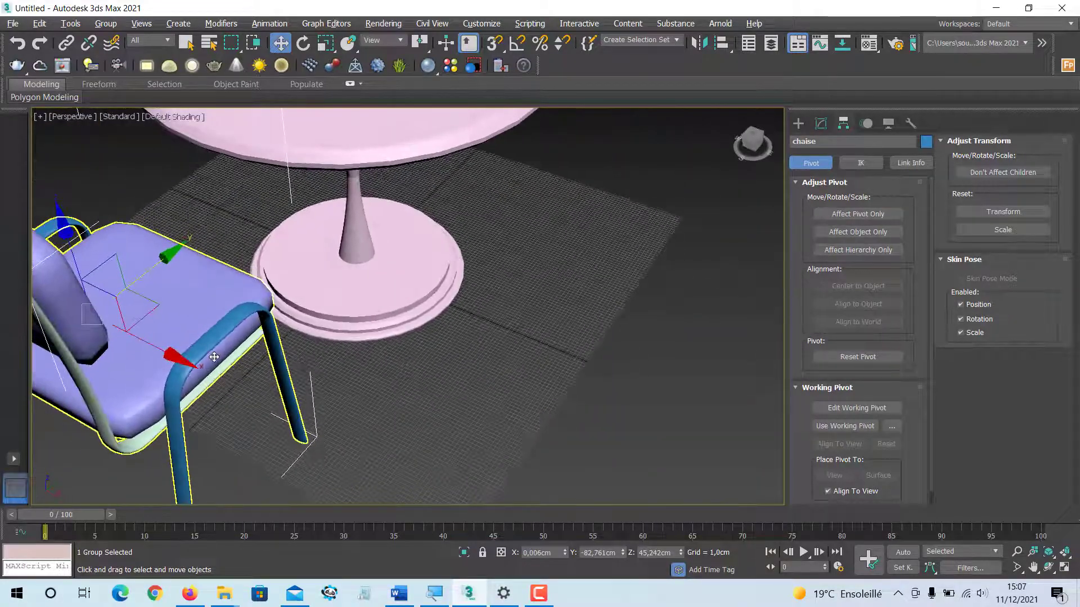
key(alt+w)
middle_drag(259, 253, 313, 238)
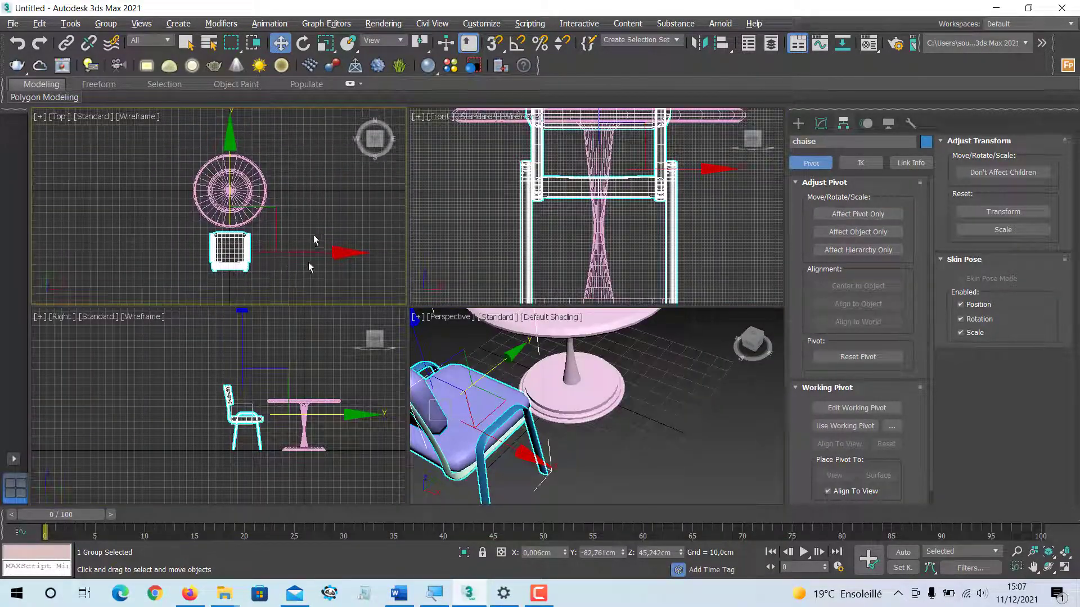
key(alt+w)
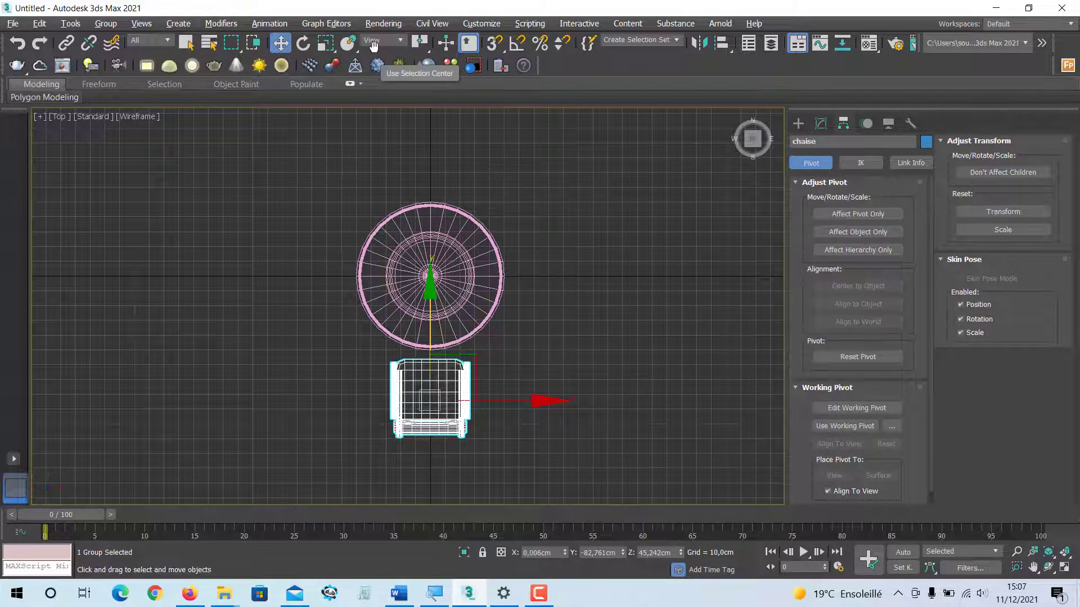
Step: Set the chair's reference coordinate system to Line001 with the transform coordinate center, and activate Rotate
click(399, 40)
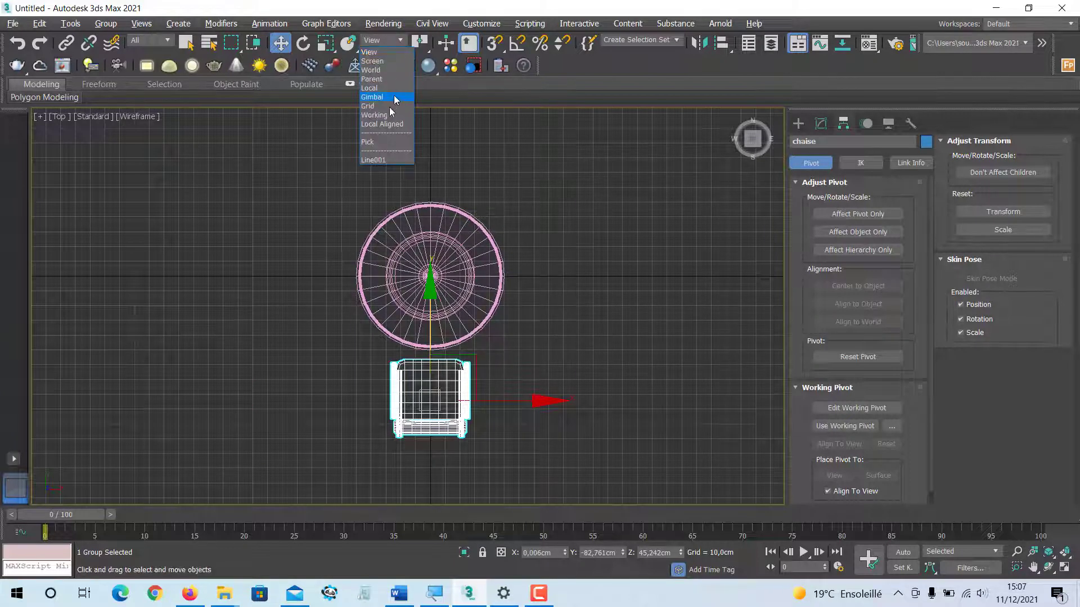
click(373, 159)
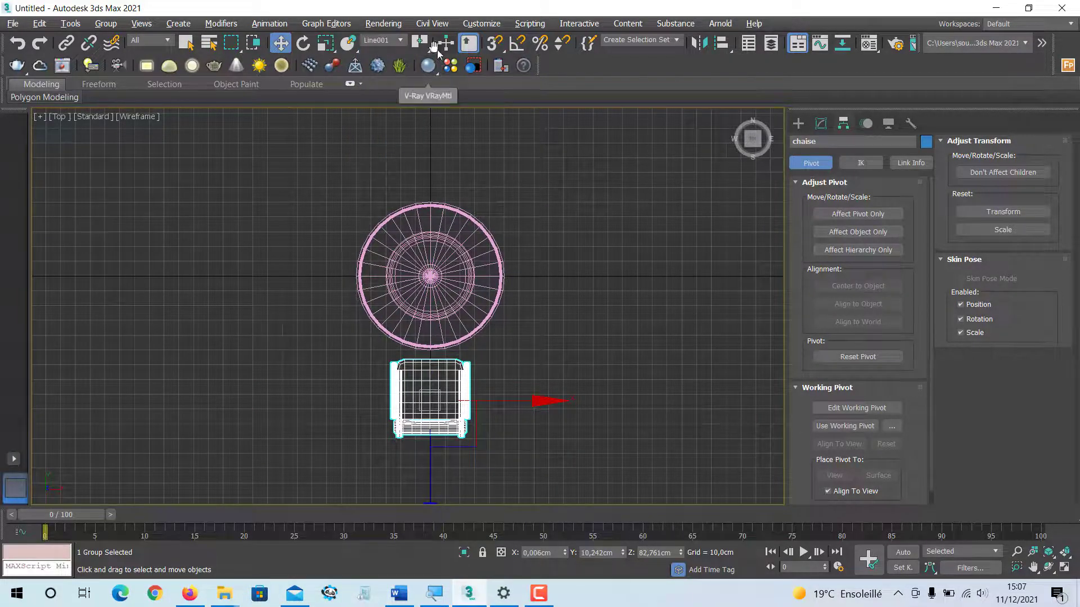
drag(423, 42, 428, 106)
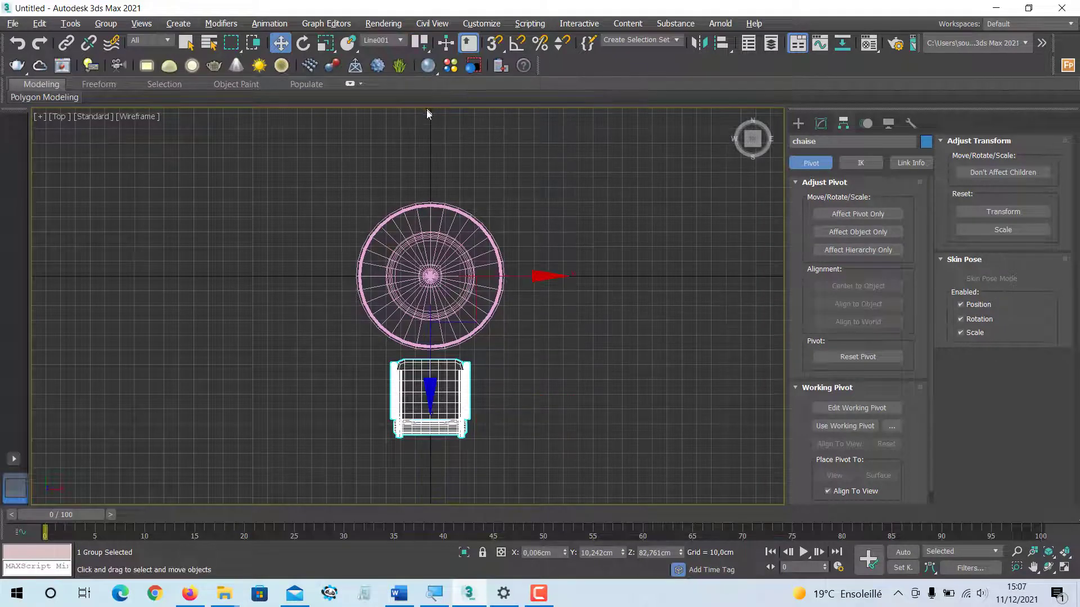
click(303, 45)
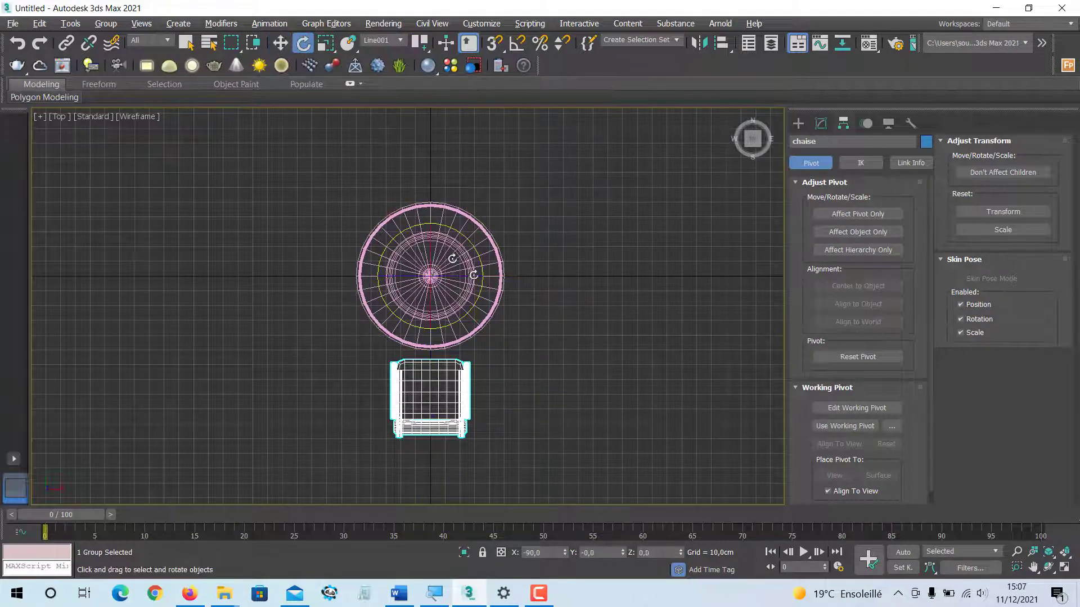
Step: Try to clone the chair by rotating it freely around the table, then cancel the clone
mouse_move(480, 285)
shift+mouse_down()
mouse_move(488, 252)
mouse_move(471, 190)
mouse_move(398, 158)
shift+mouse_up()
click(600, 355)
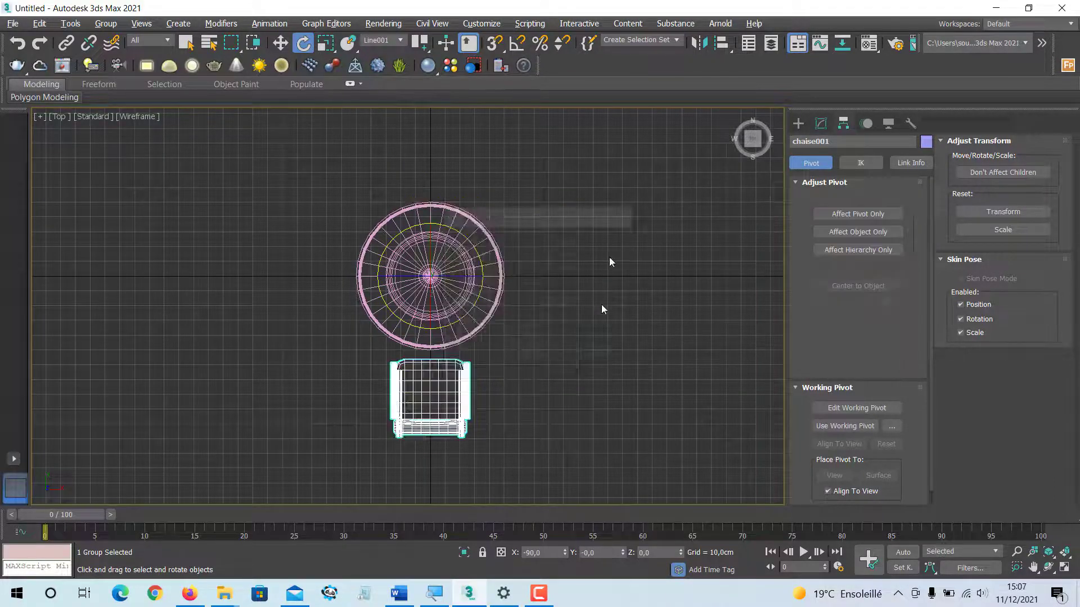
Step: Enable Angle Snap and clone the chair around the table at a 90-degree rotation, making two copies of type Copy
click(518, 51)
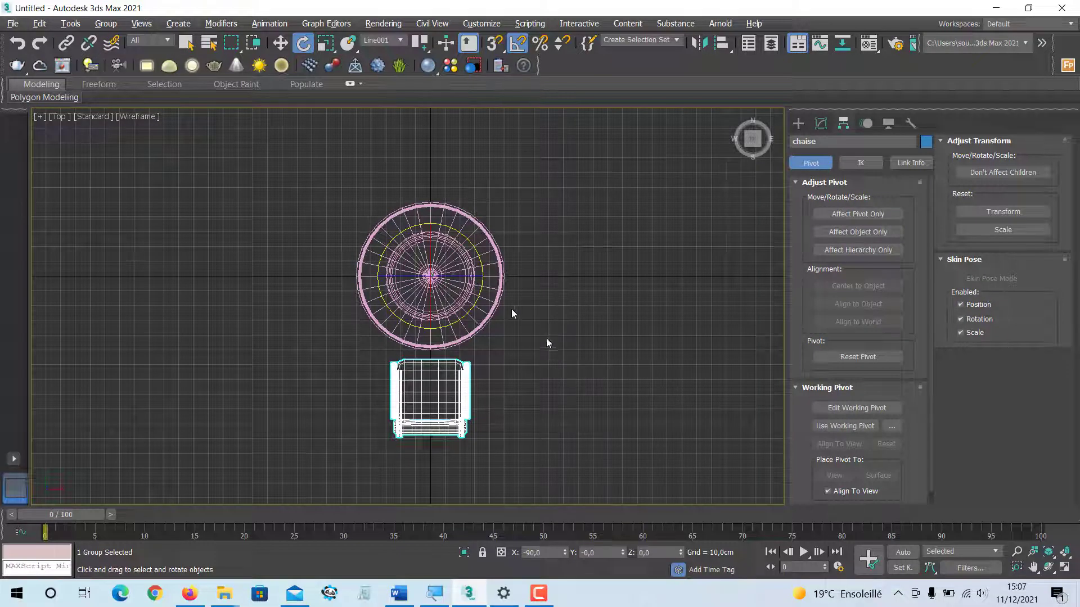
shift+drag(453, 325, 512, 222)
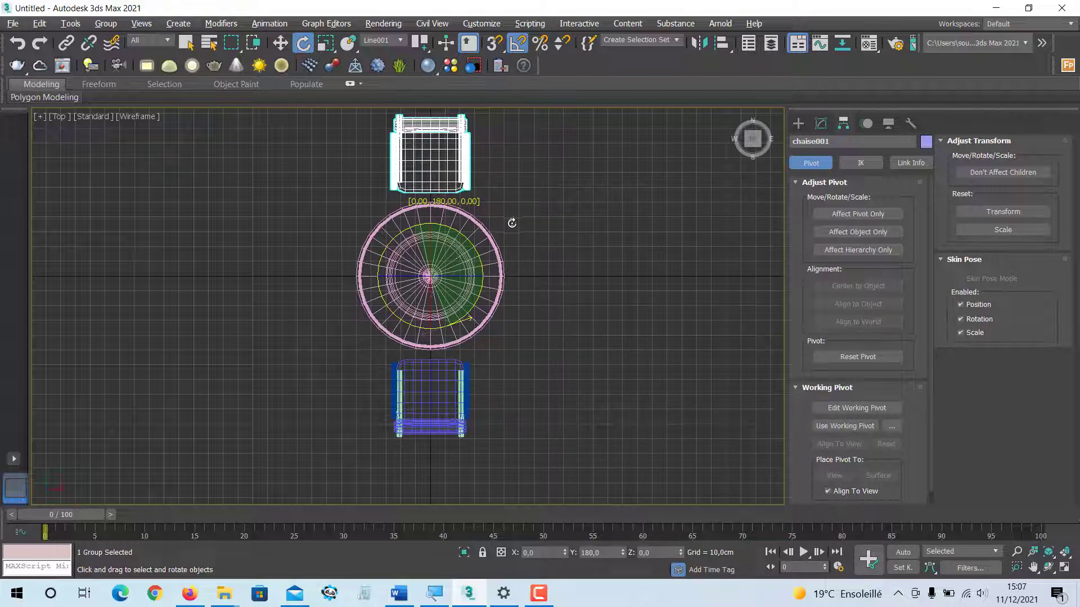
shift+drag(512, 223, 492, 304)
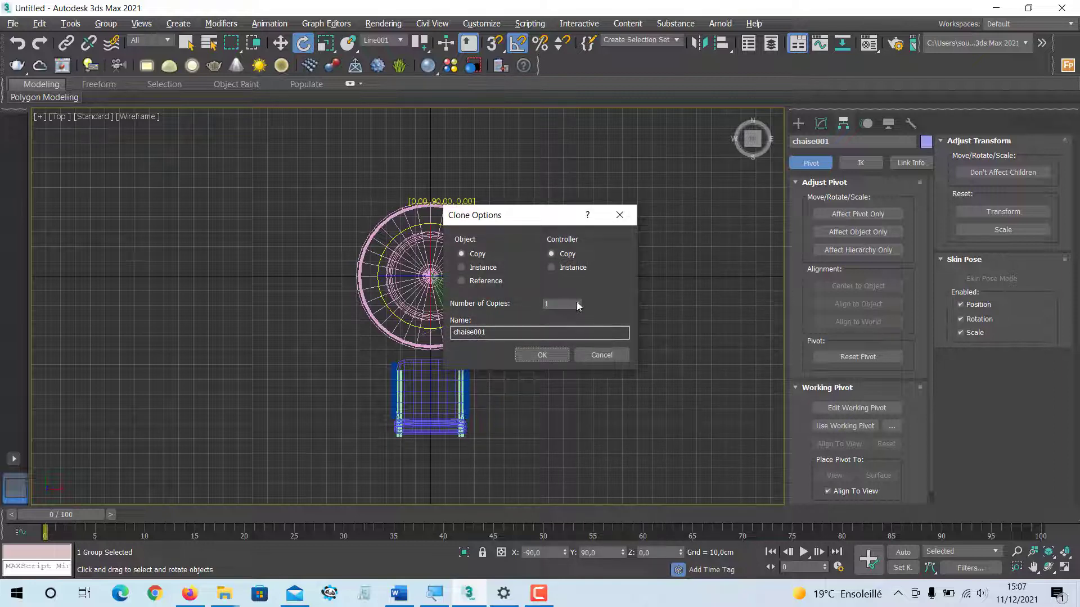
click(542, 355)
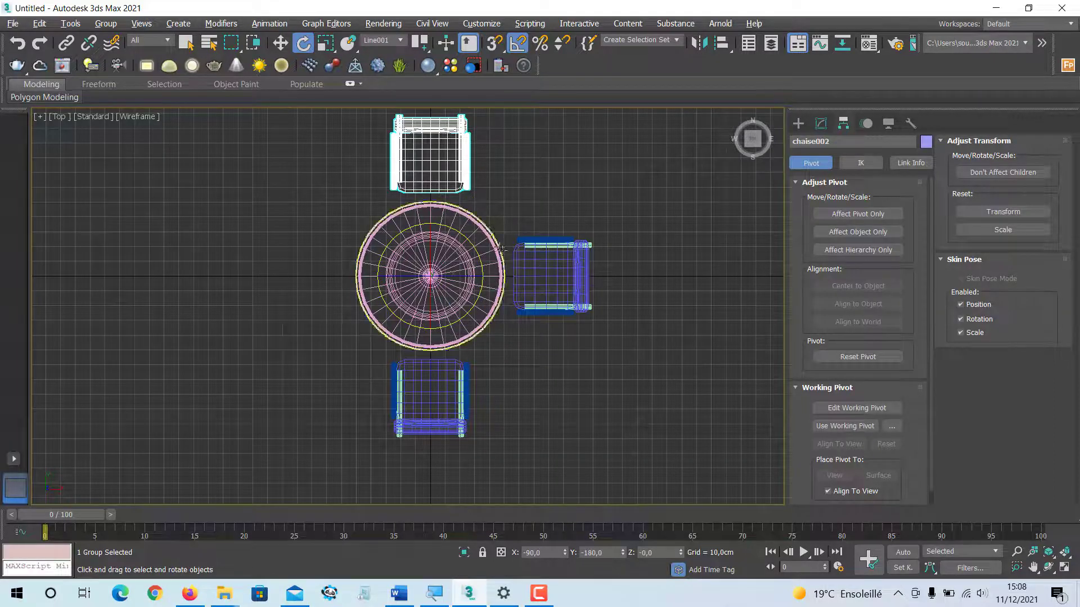
Step: Examine the arrangement of the chairs around the table in a maximized Perspective view
key(alt+w)
middle_click(641, 443)
key(alt+w)
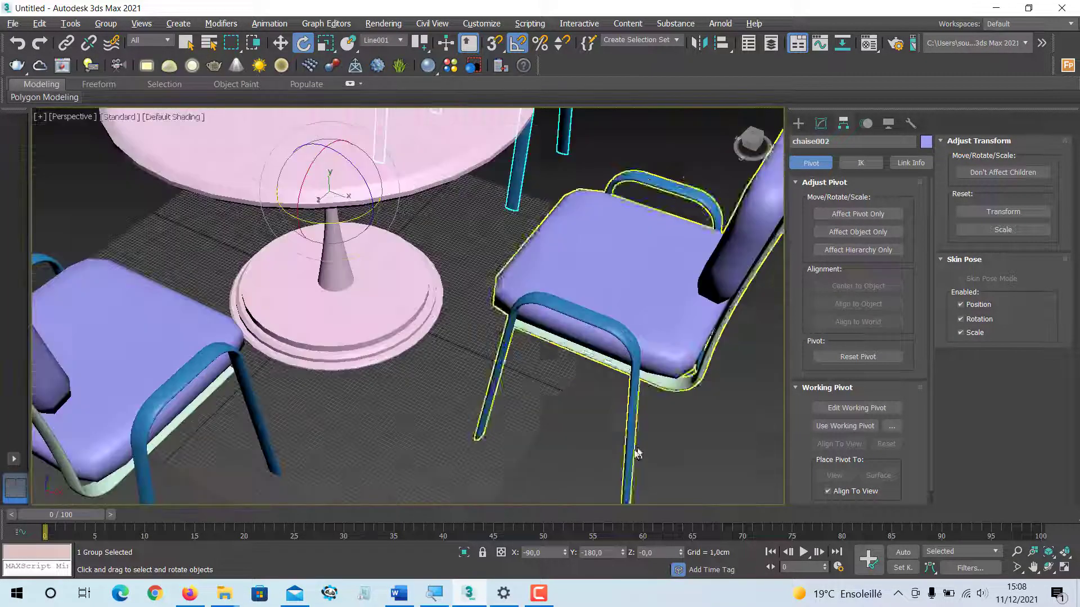
middle_drag(499, 403, 589, 409)
scroll(504, 415, down, 5)
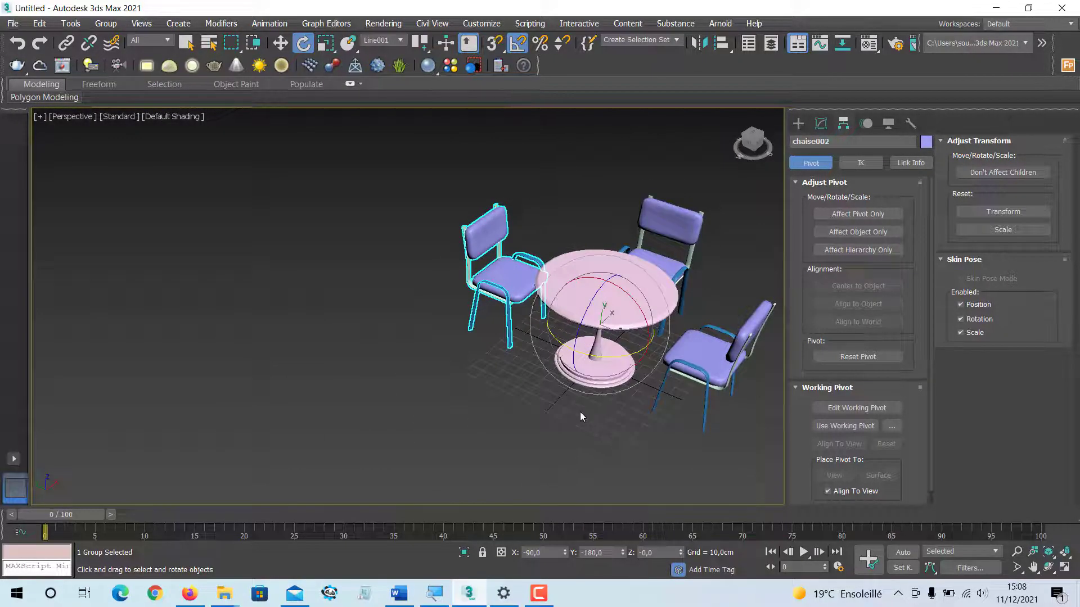
click(538, 593)
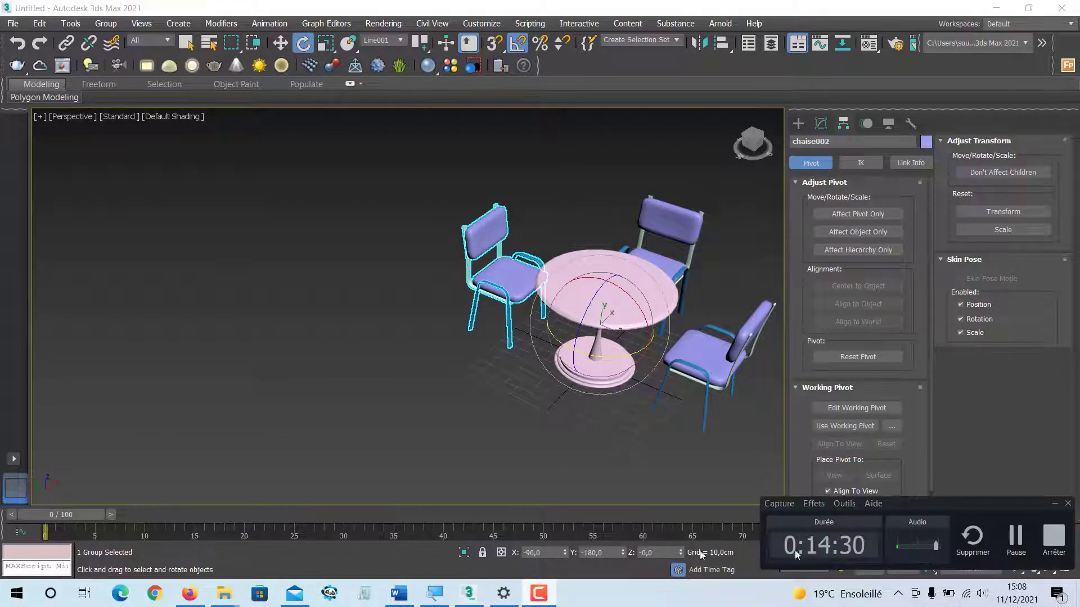